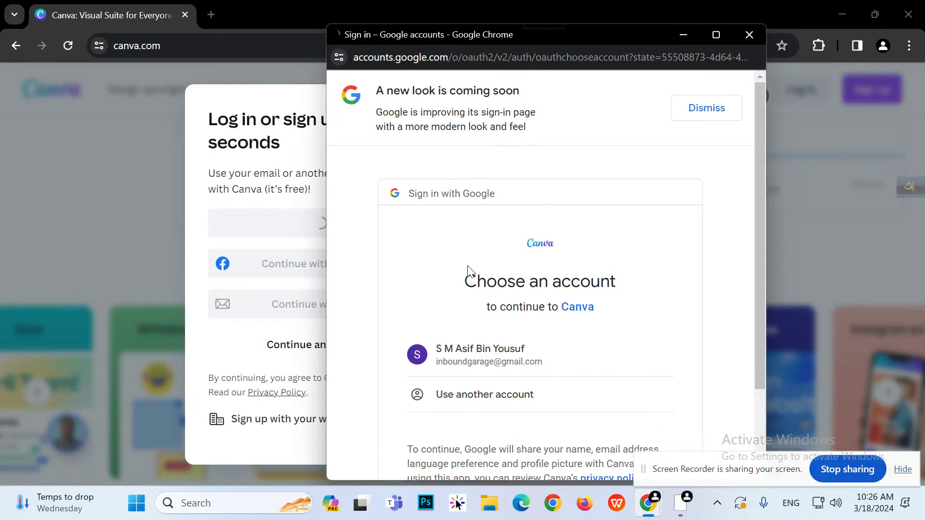
# Sign in to Canva with the listed Google account and consent to sharing its details
pyautogui.click(502, 357)
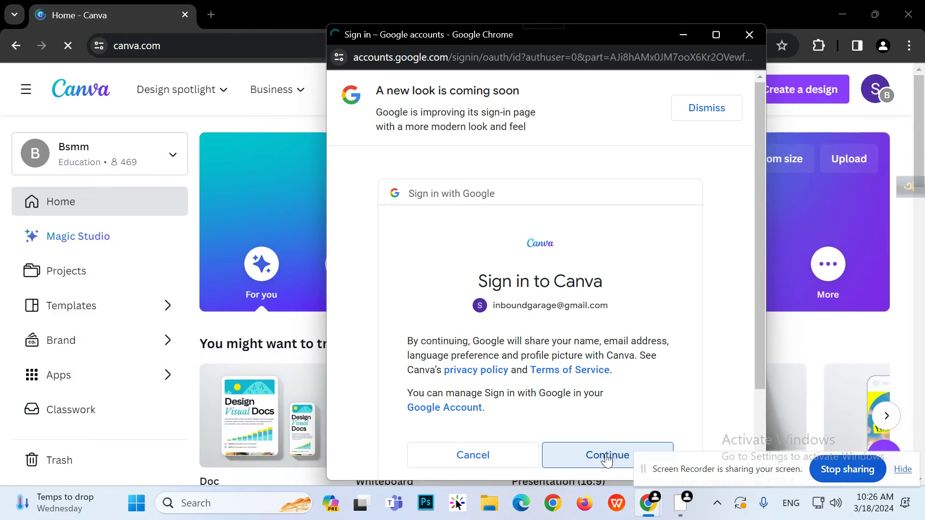
pyautogui.click(613, 443)
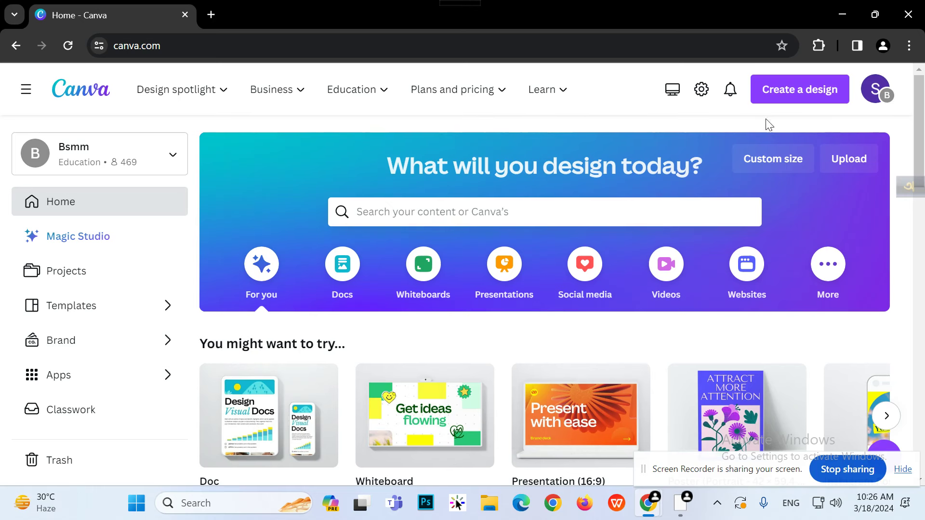
# Create a blank design from the recent custom size 1000 × 1000 px and keep it open in the browser
pyautogui.click(784, 103)
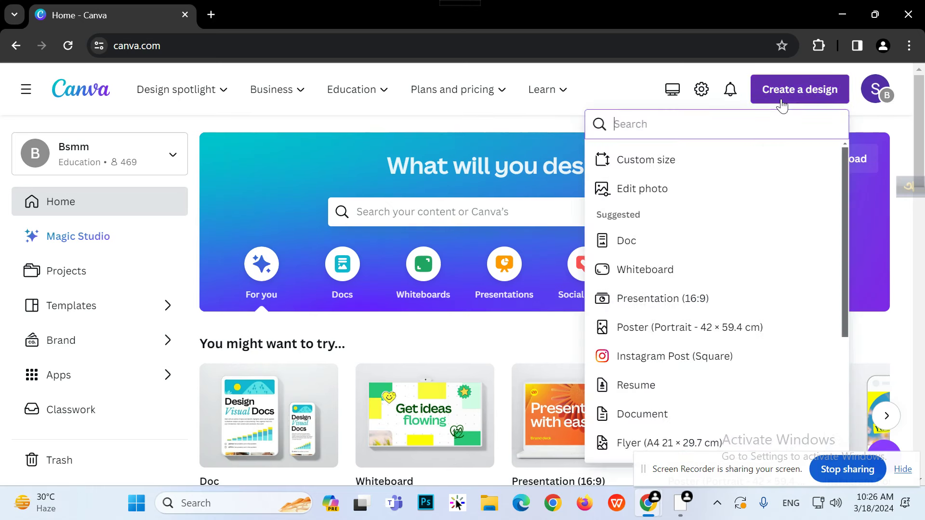
pyautogui.click(670, 165)
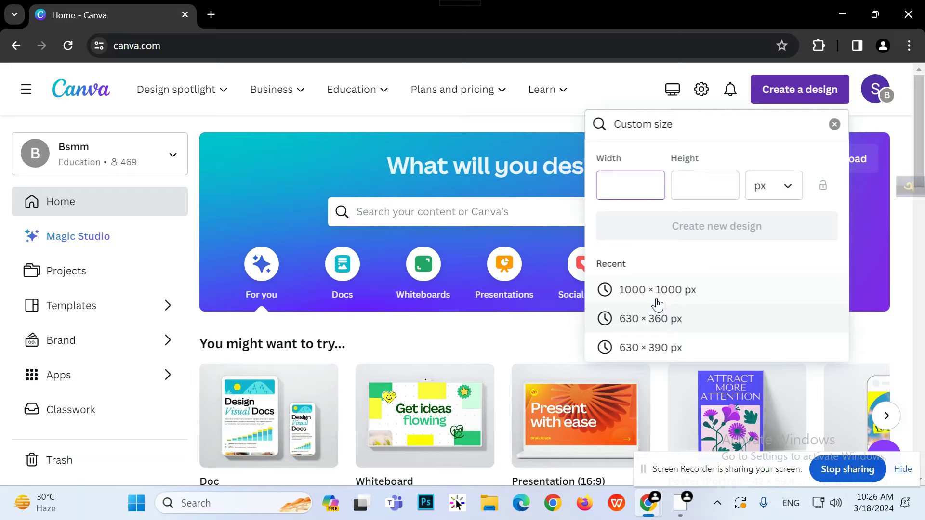
pyautogui.click(657, 289)
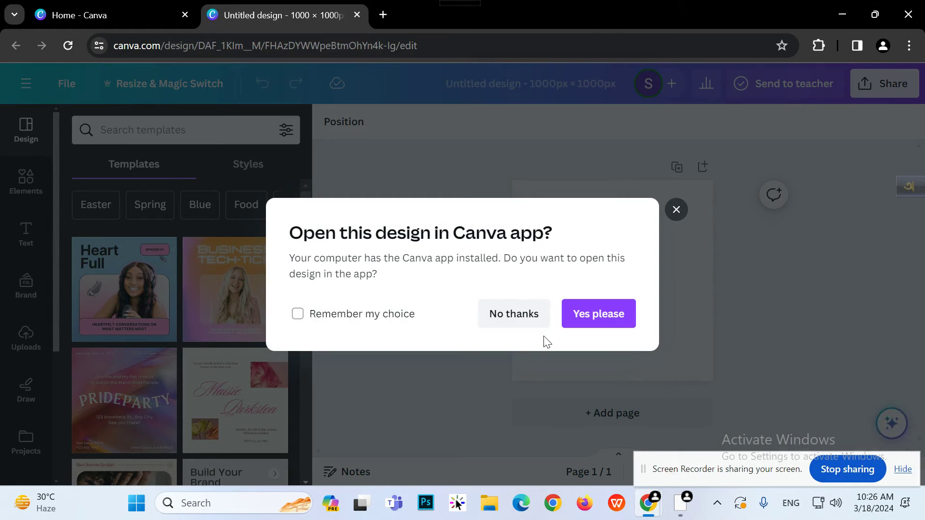
pyautogui.click(538, 323)
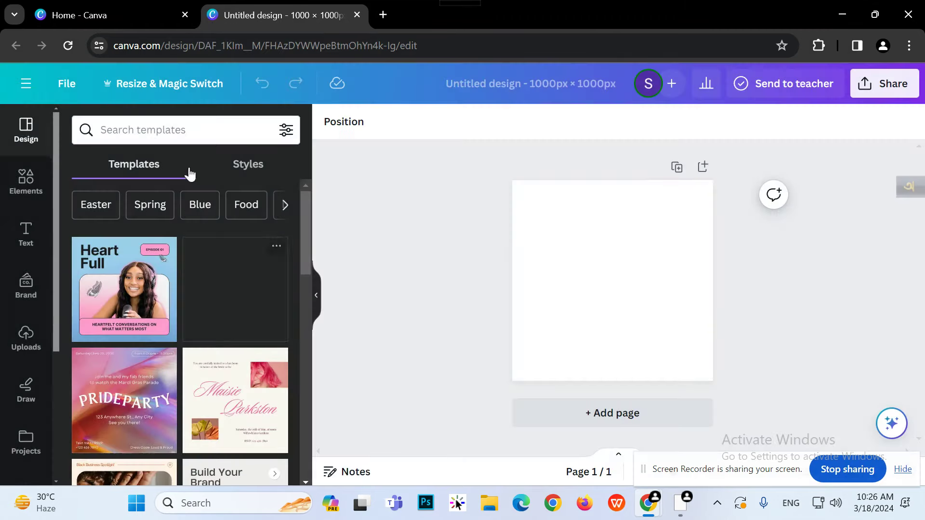
# Browse the suggested templates, and search for "food" templates and look through them
pyautogui.scroll(-10, 195, 253)
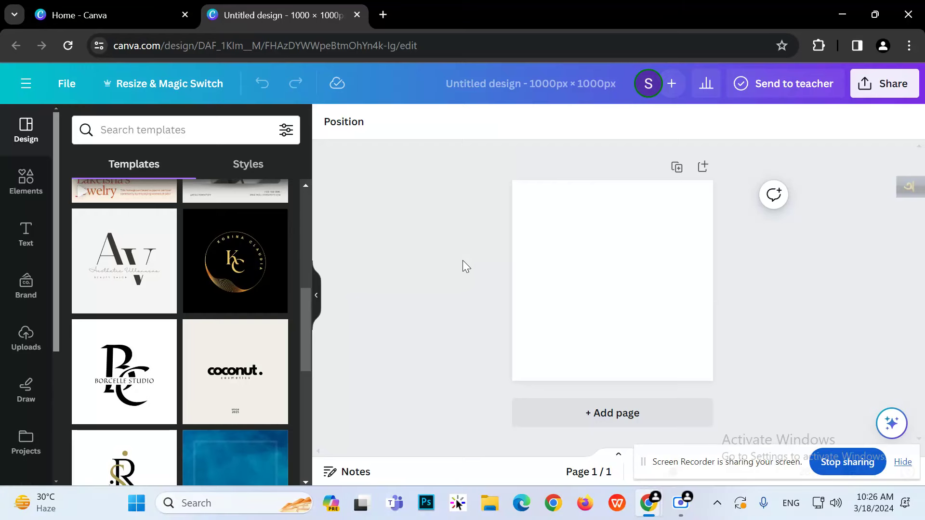
pyautogui.scroll(-8, 183, 340)
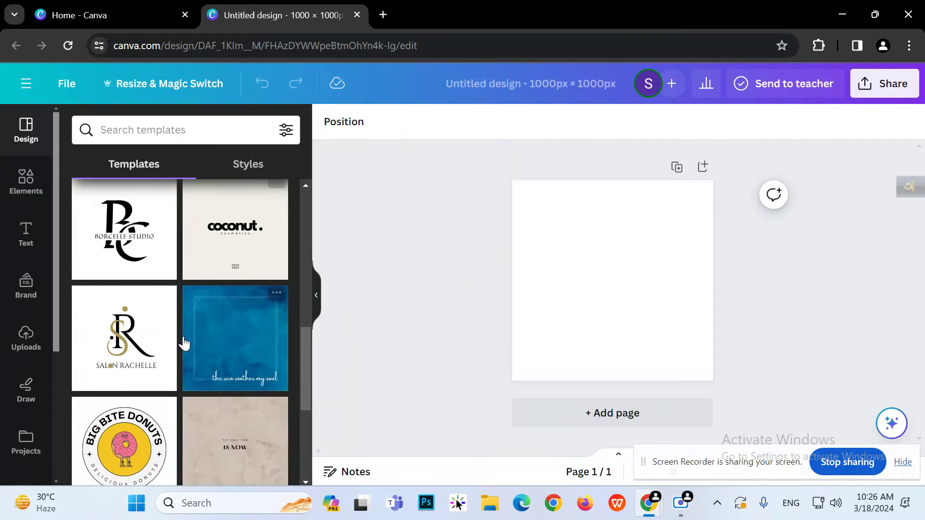
pyautogui.scroll(10, 183, 340)
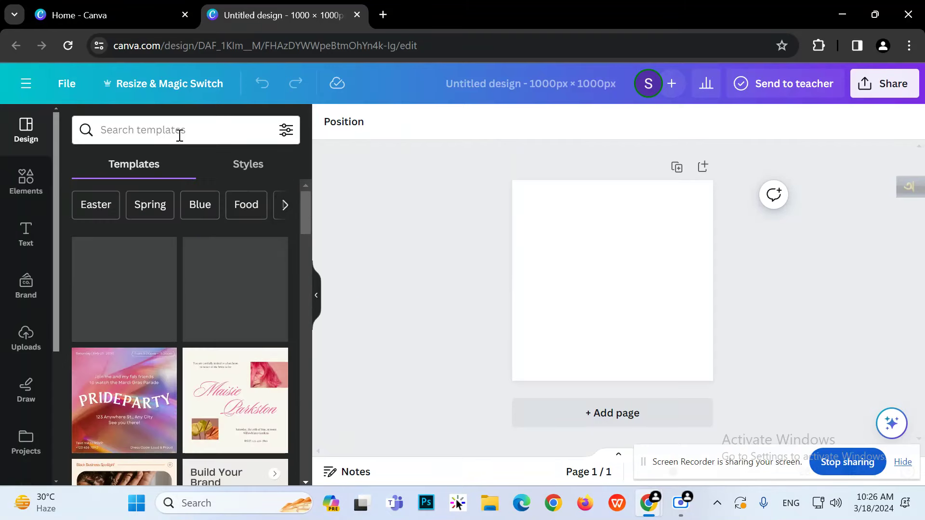
pyautogui.click(179, 133)
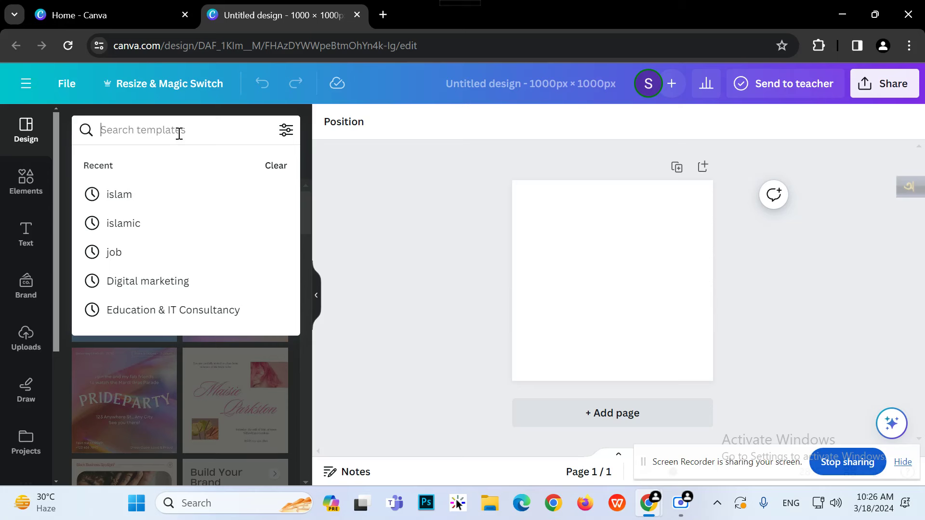
pyautogui.write('food')
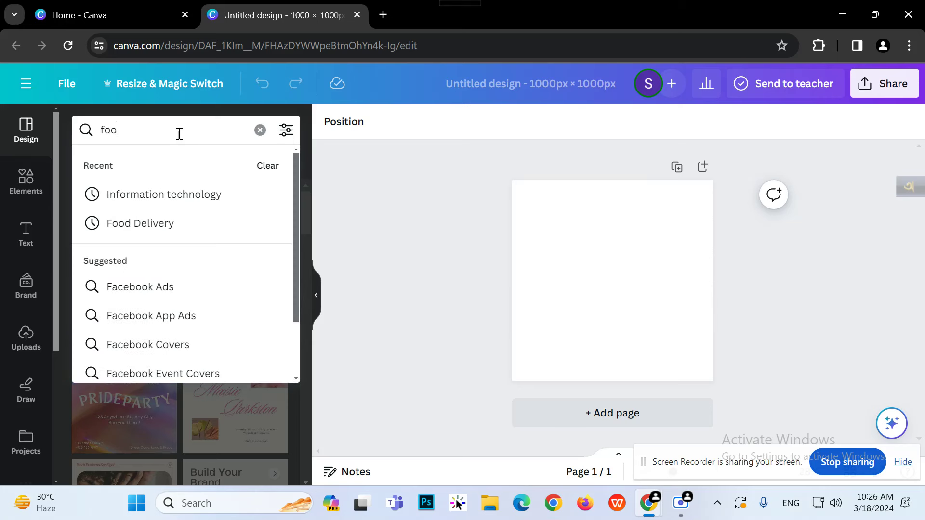
pyautogui.press('Return')
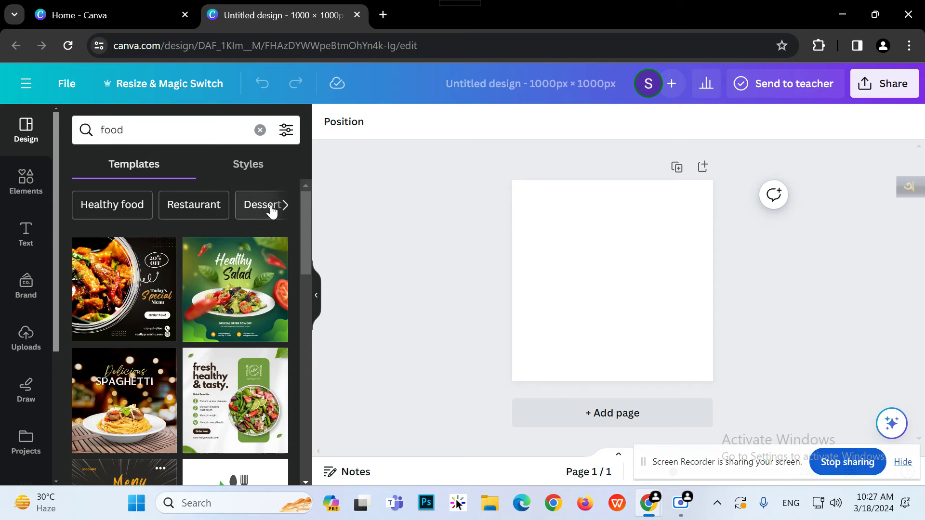
pyautogui.scroll(-5, 254, 278)
pyautogui.scroll(-2, 242, 297)
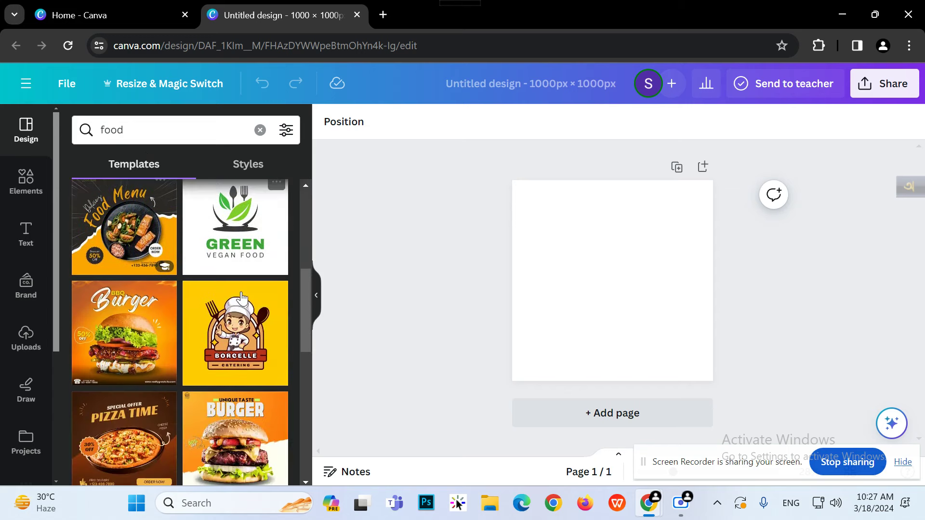
pyautogui.scroll(8, 236, 297)
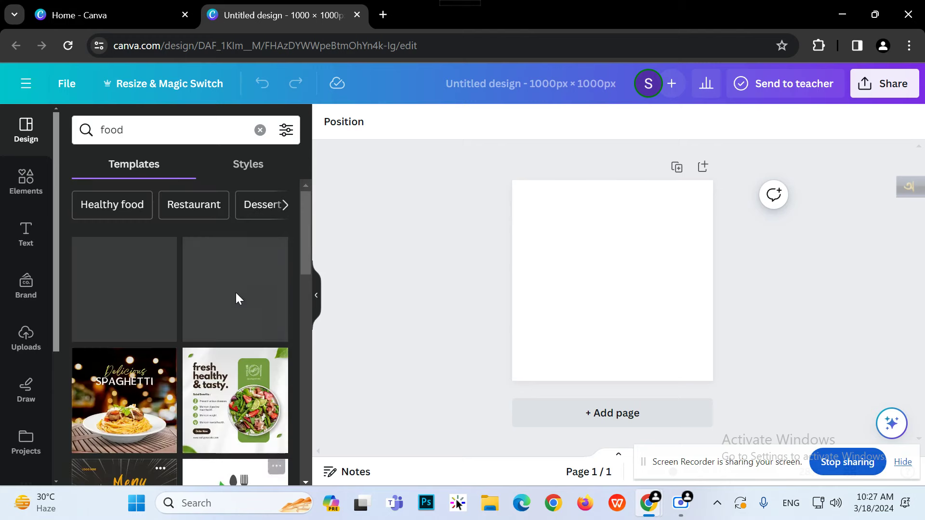
# Narrow the templates to Restaurant and apply the black "New Special Food Menu" template to the blank page
pyautogui.click(180, 207)
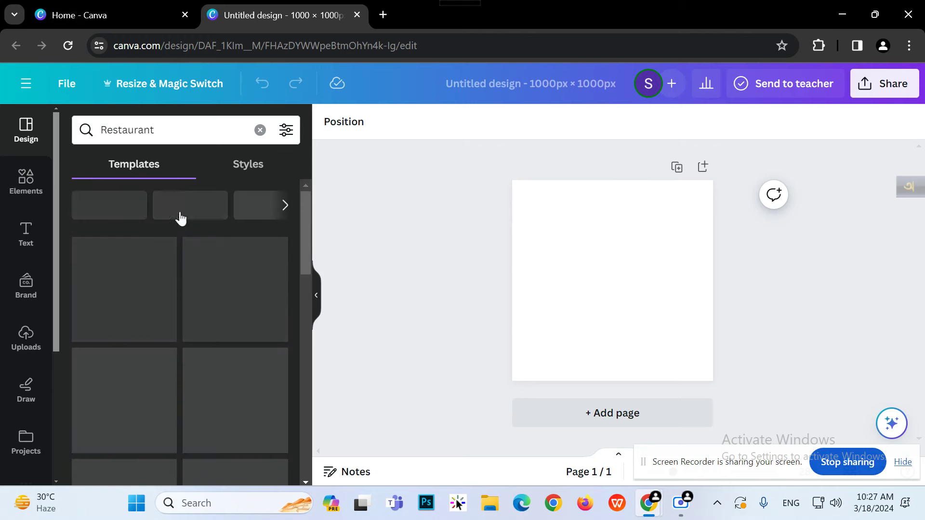
pyautogui.scroll(-5, 153, 324)
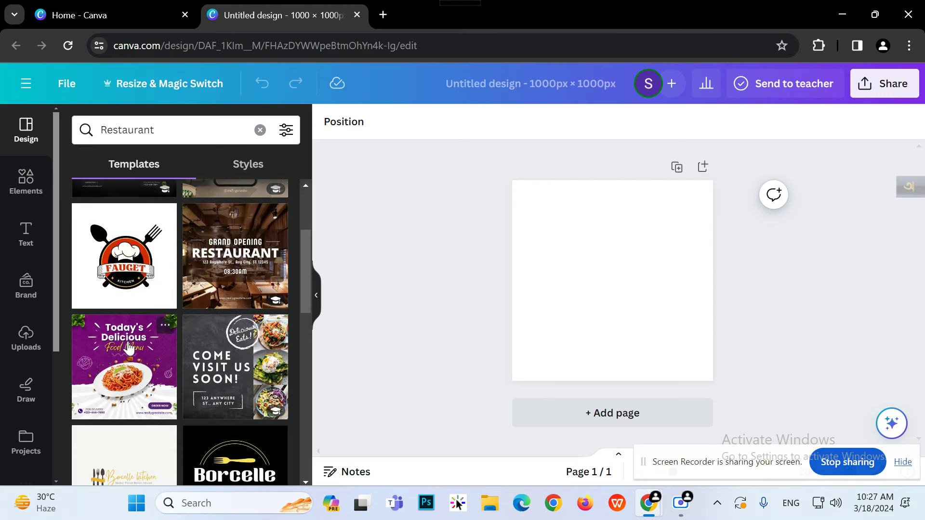
pyautogui.scroll(5, 156, 442)
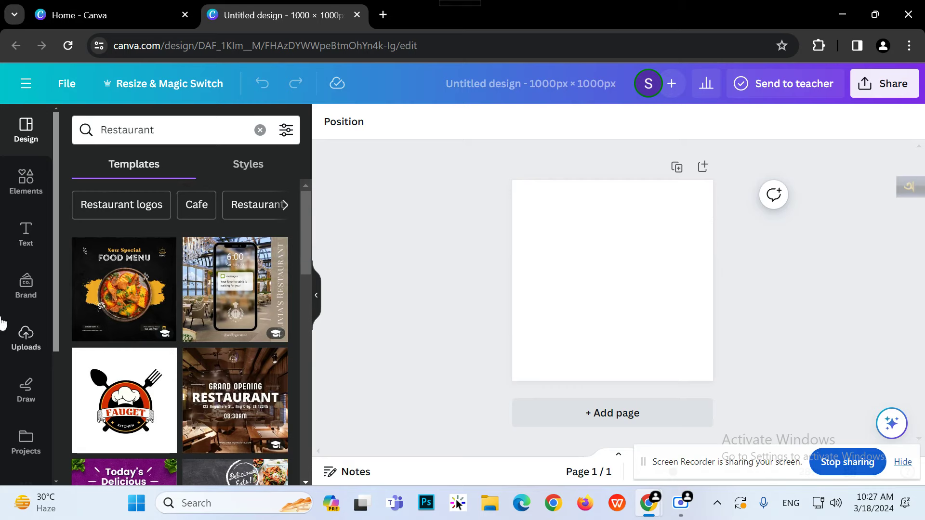
pyautogui.click(126, 310)
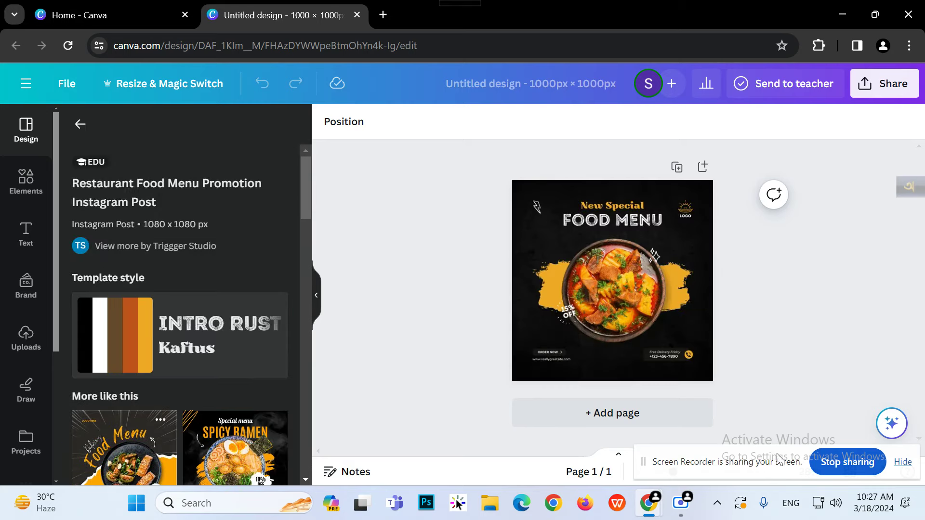
# Collapse the template details and examine the food menu design at closer zoom, from its heading to its contact details
pyautogui.moveTo(774, 461); pyautogui.dragTo(886, 237)
pyautogui.moveTo(675, 472)
pyautogui.mouseDown()
pyautogui.moveTo(708, 472)
pyautogui.moveTo(686, 472)
pyautogui.mouseUp()
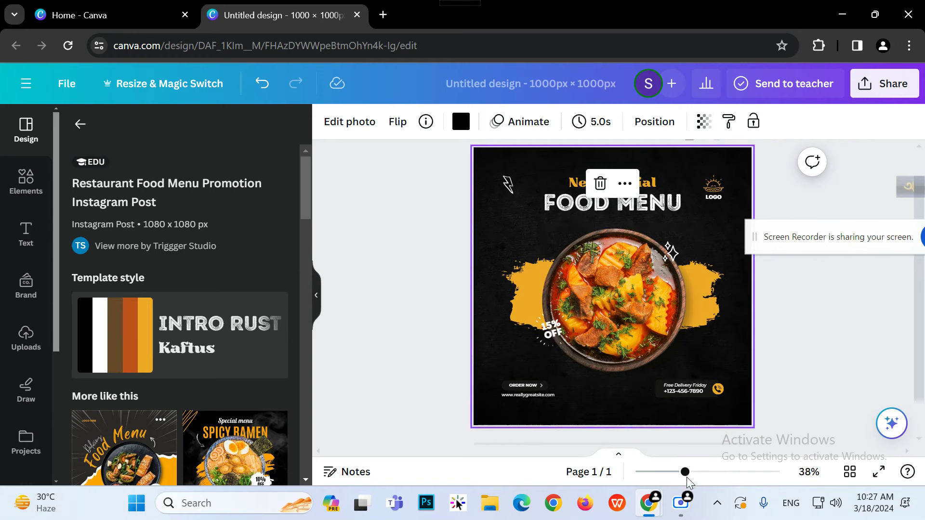
pyautogui.click(687, 472)
pyautogui.click(313, 292)
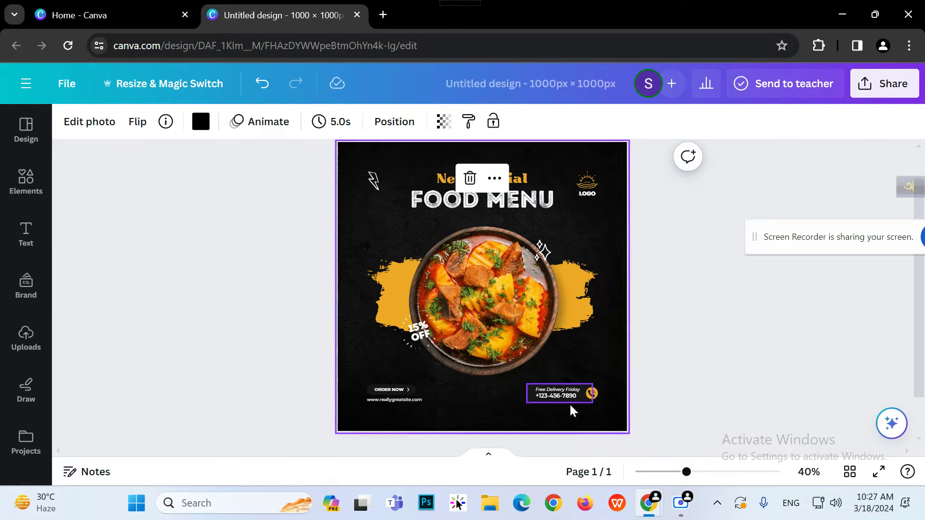
pyautogui.moveTo(672, 472); pyautogui.dragTo(694, 477)
pyautogui.scroll(-3, 687, 366)
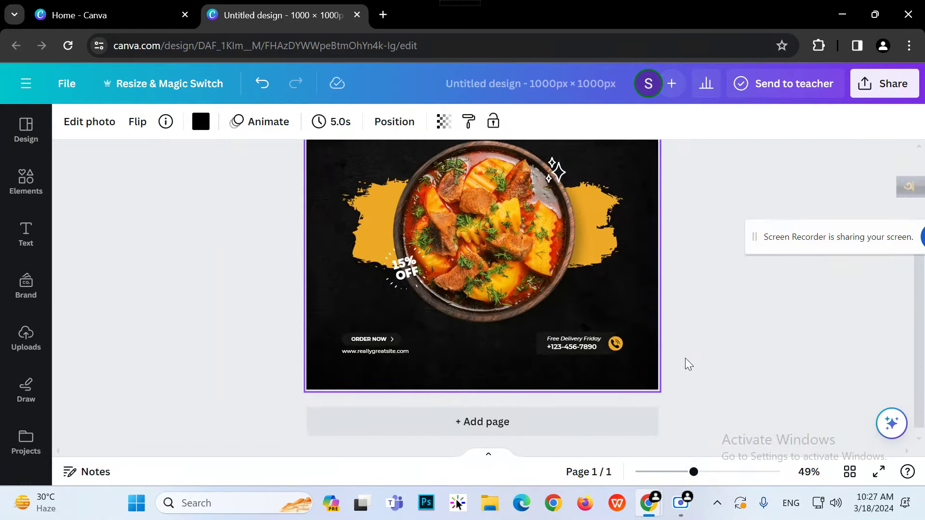
pyautogui.scroll(3, 681, 365)
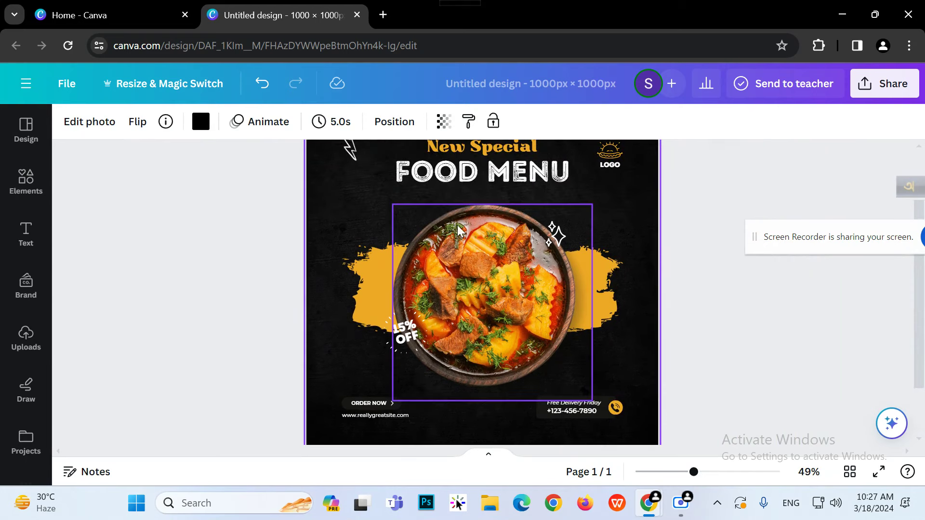
pyautogui.moveTo(694, 473); pyautogui.dragTo(684, 473)
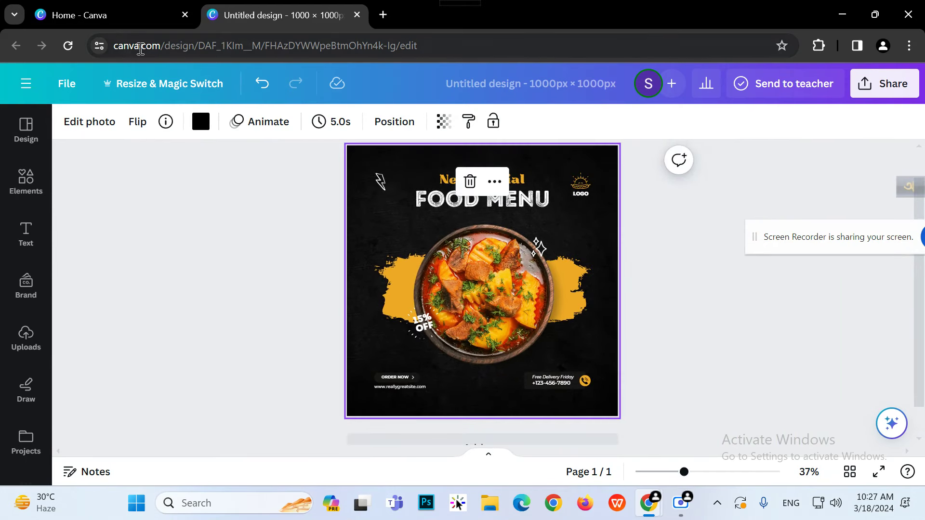
# Create another blank design with a custom size of 1000 × 1000 px from the Canva home page, staying in the browser
pyautogui.click(105, 11)
pyautogui.click(623, 191)
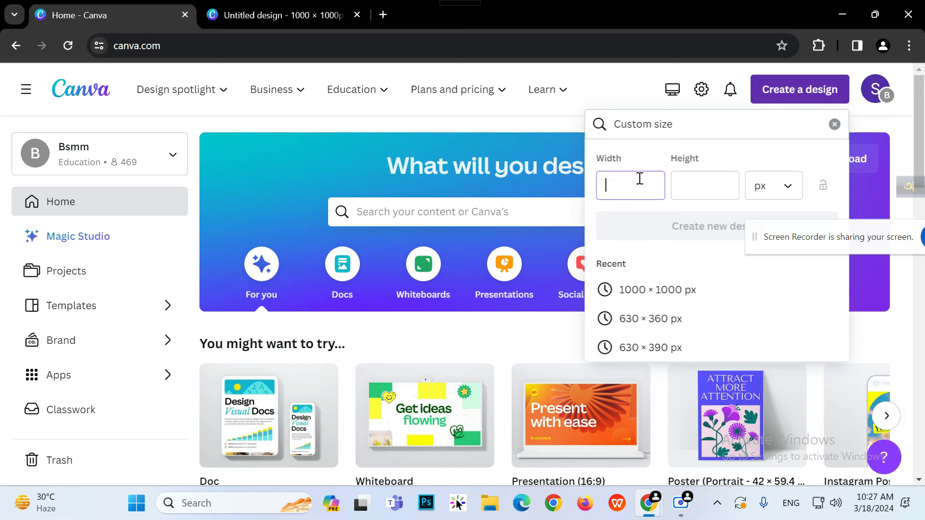
pyautogui.click(613, 87)
pyautogui.click(774, 92)
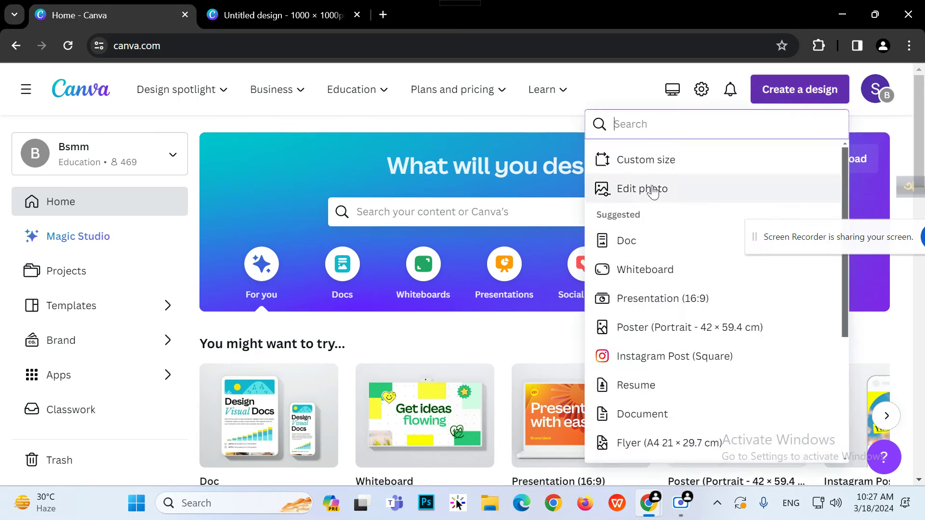
pyautogui.click(649, 166)
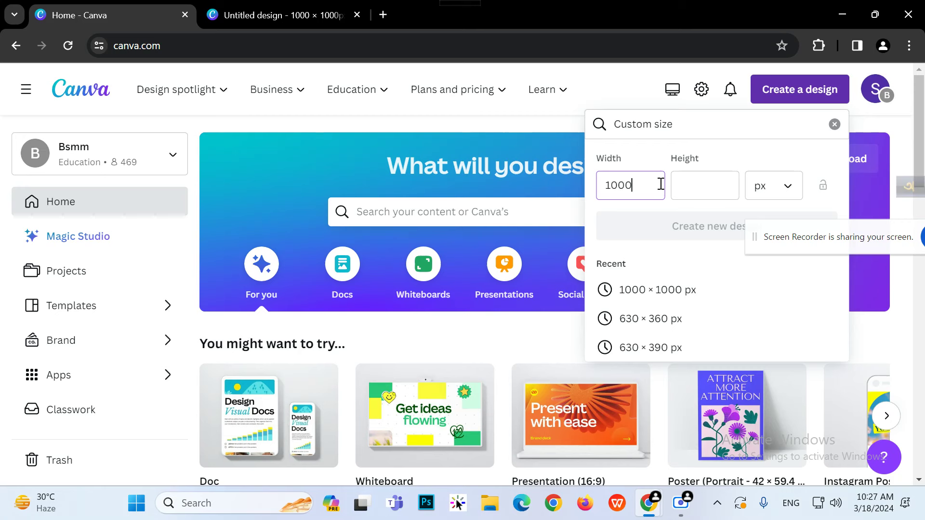
pyautogui.press('Tab')
pyautogui.write('100')
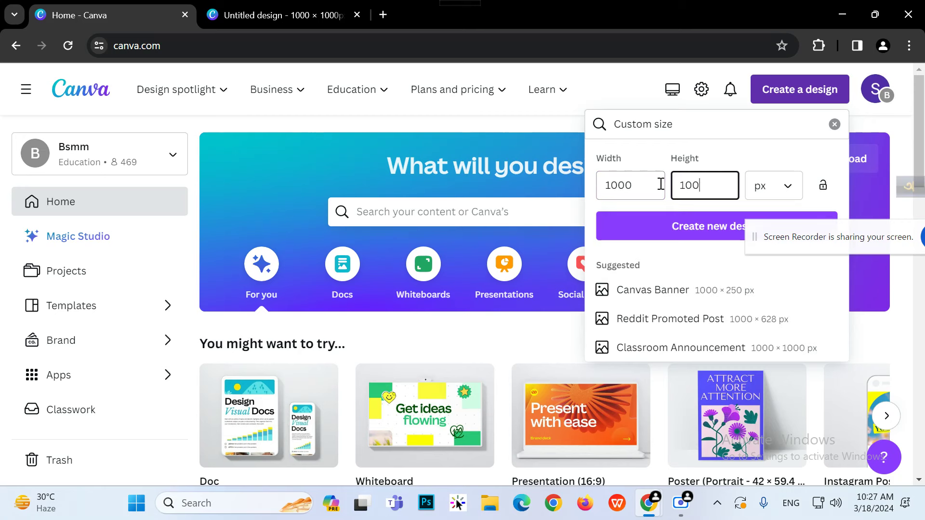
pyautogui.click(768, 186)
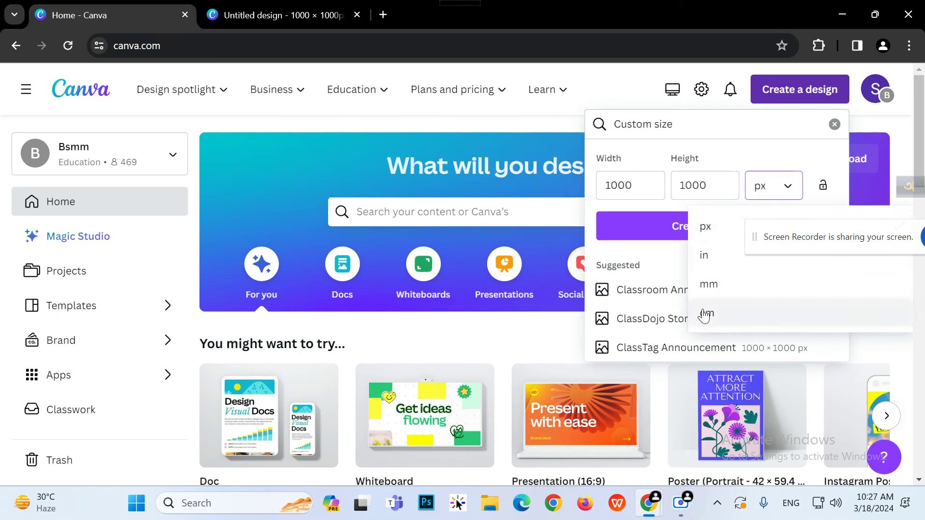
pyautogui.click(762, 192)
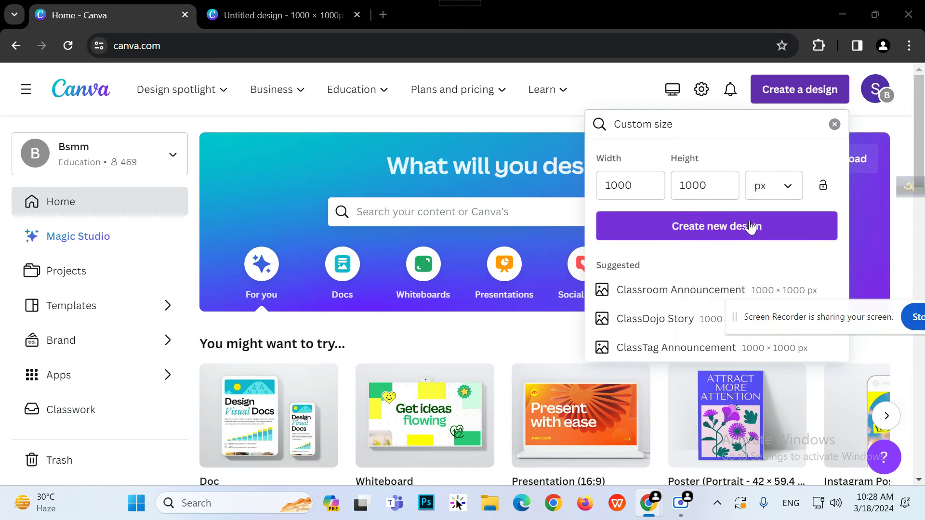
pyautogui.click(750, 228)
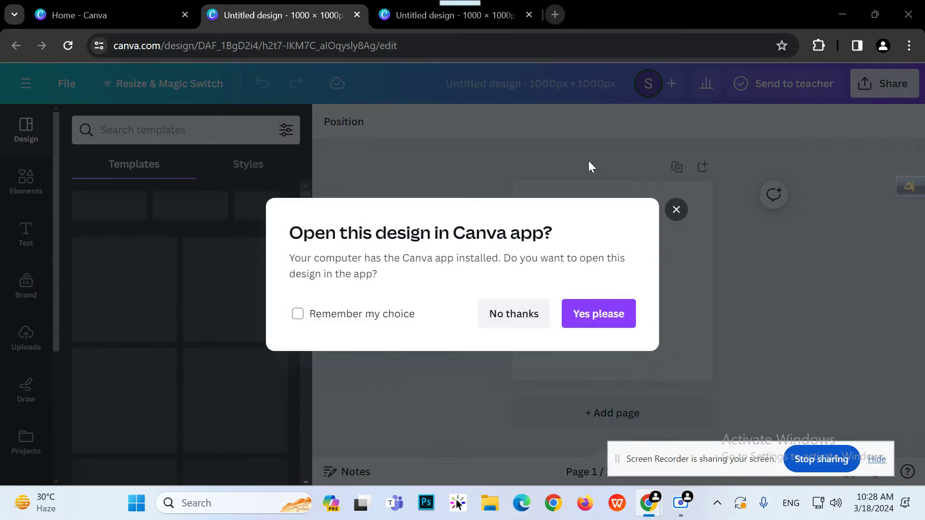
pyautogui.click(514, 319)
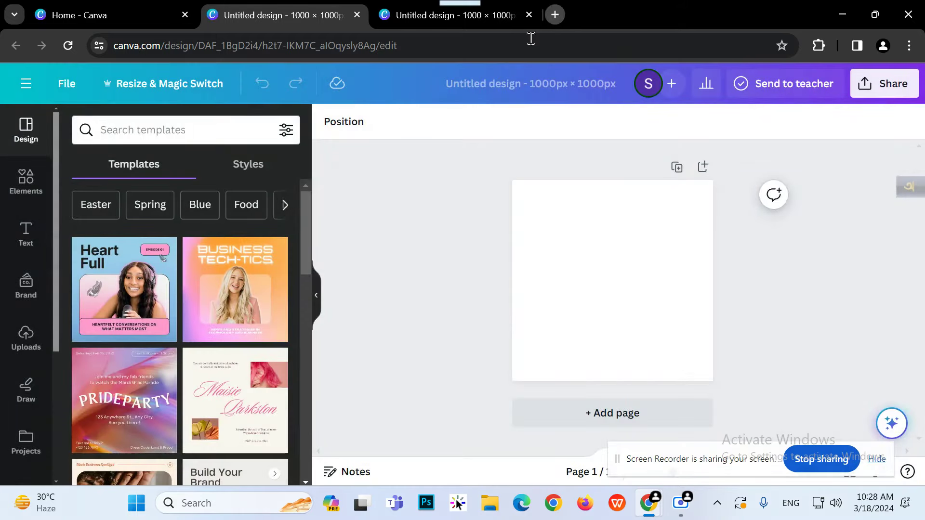
pyautogui.click(554, 15)
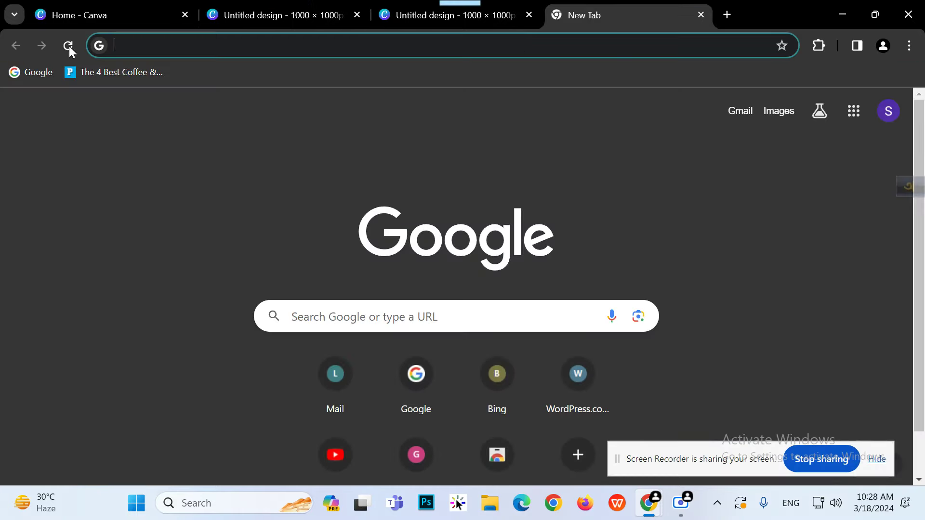
pyautogui.click(297, 6)
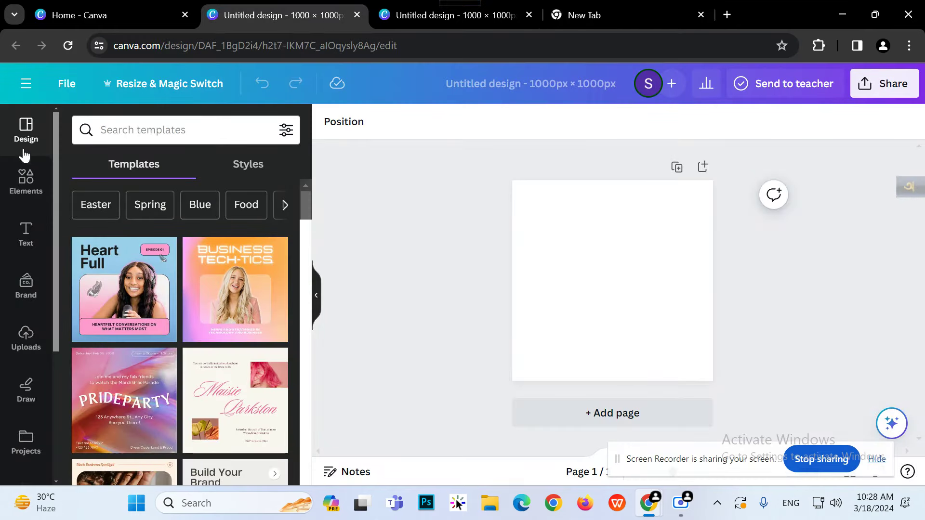
# Search the photos for "black background" and set the dark starry photo as the page's full background
pyautogui.scroll(-2, 30, 240)
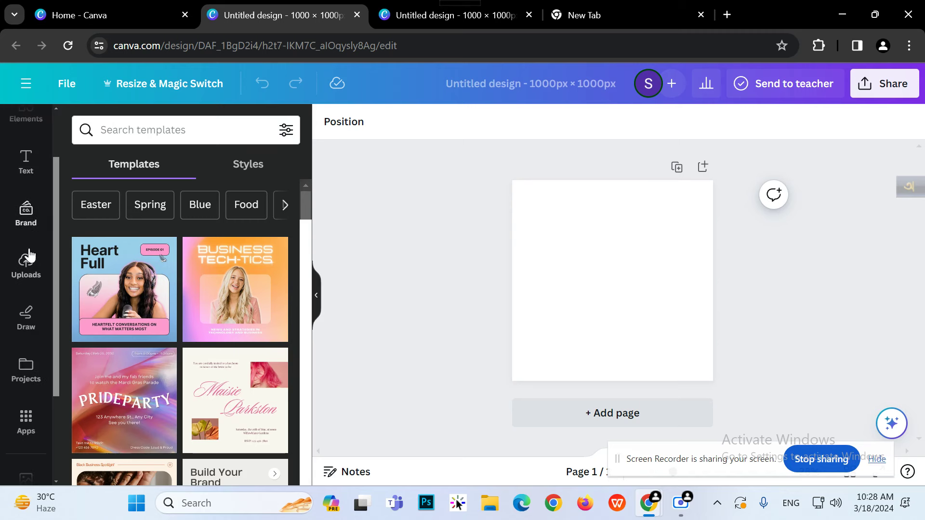
pyautogui.scroll(-3, 21, 309)
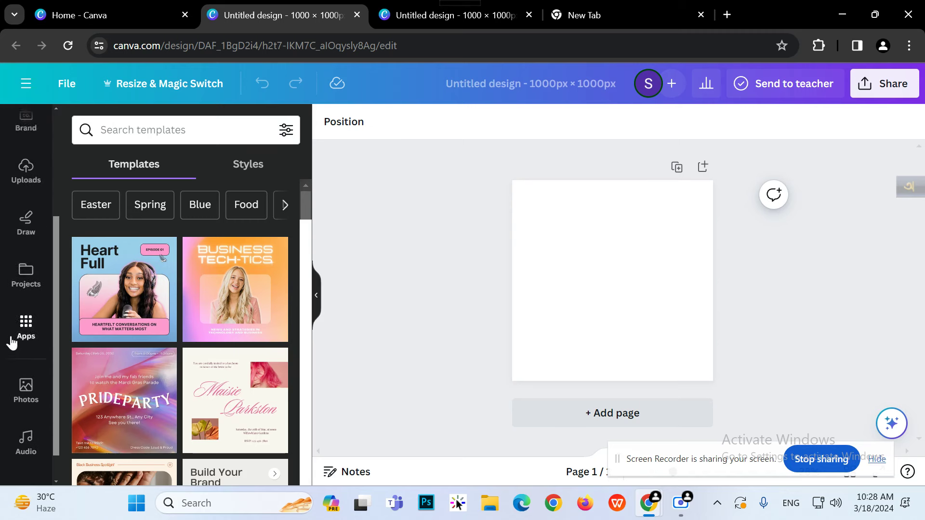
pyautogui.click(27, 357)
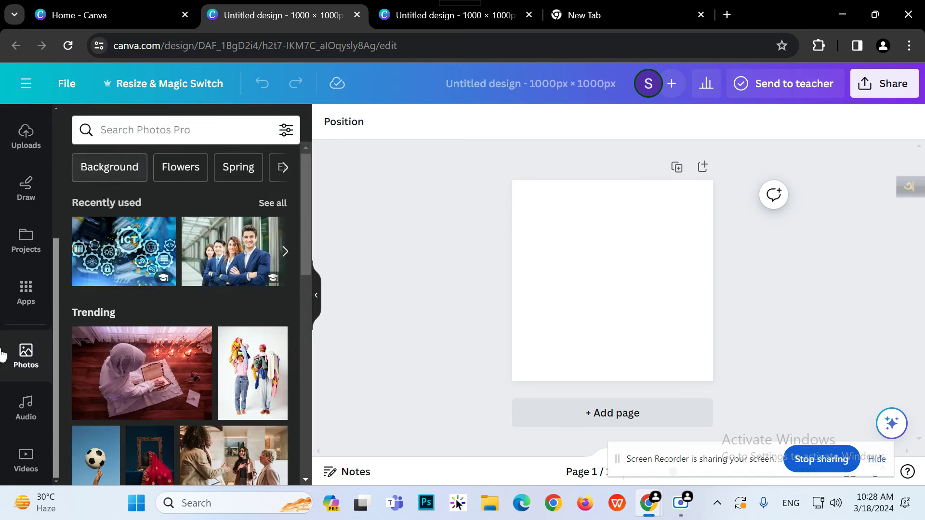
pyautogui.click(128, 136)
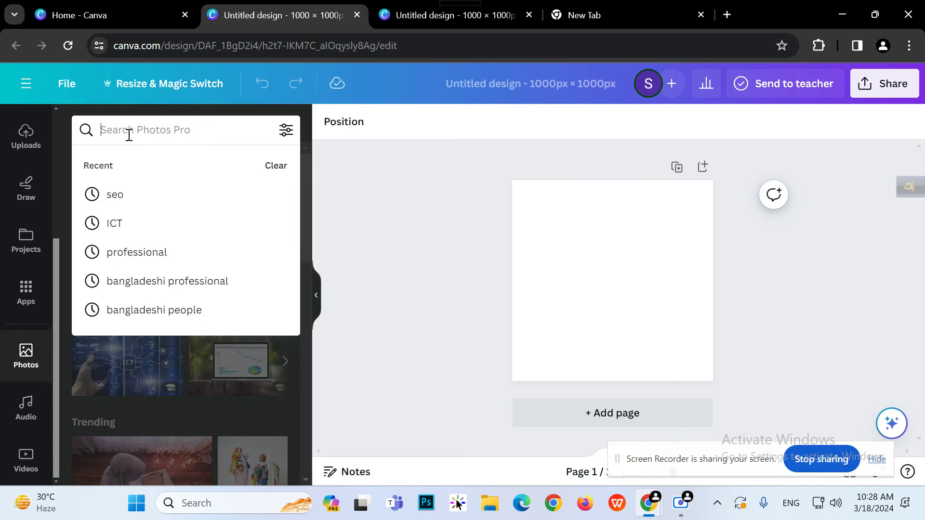
pyautogui.write('Black')
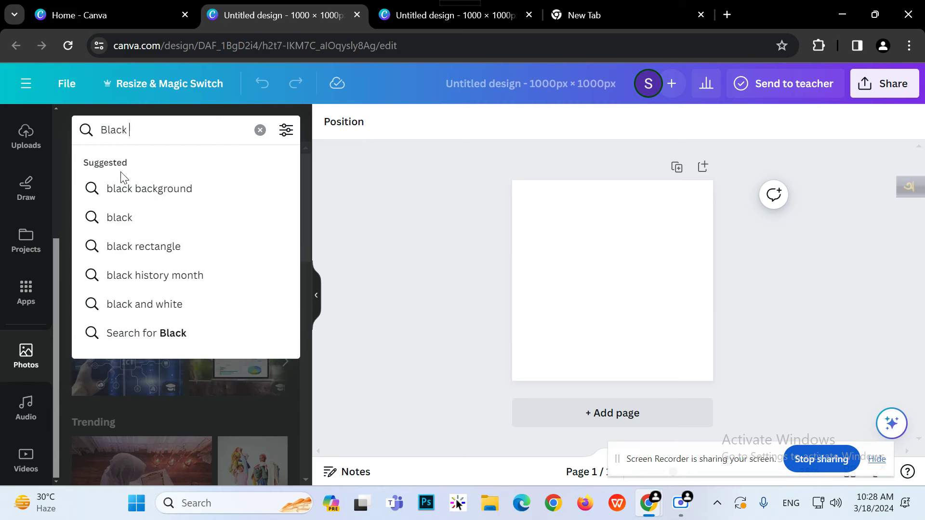
pyautogui.click(121, 187)
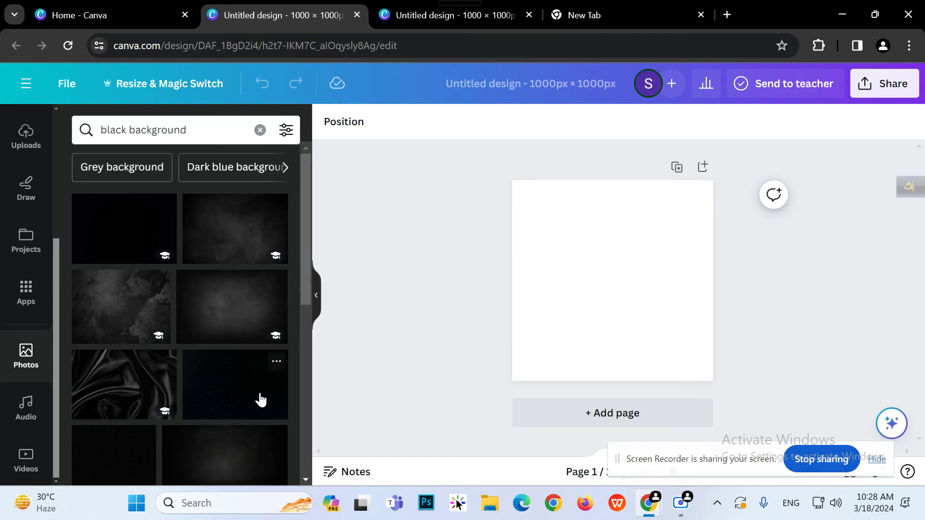
pyautogui.moveTo(222, 414); pyautogui.dragTo(543, 190)
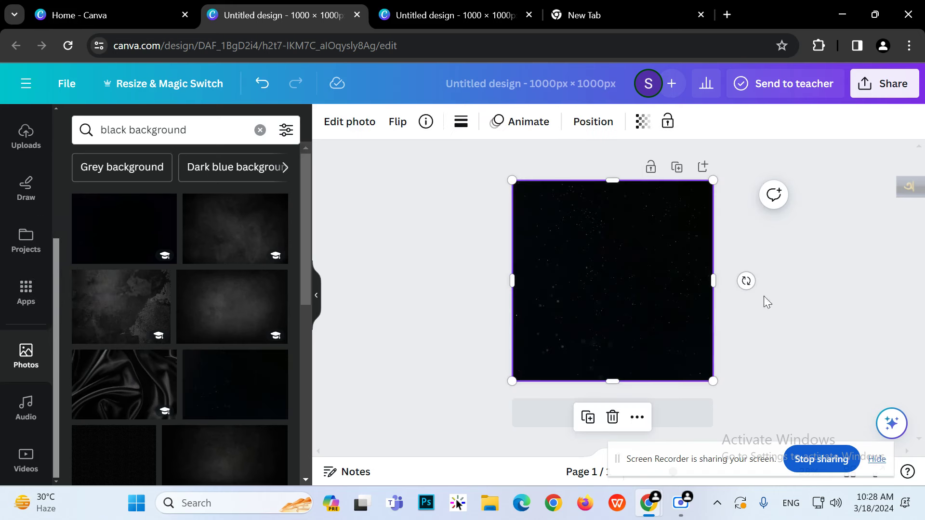
pyautogui.click(808, 278)
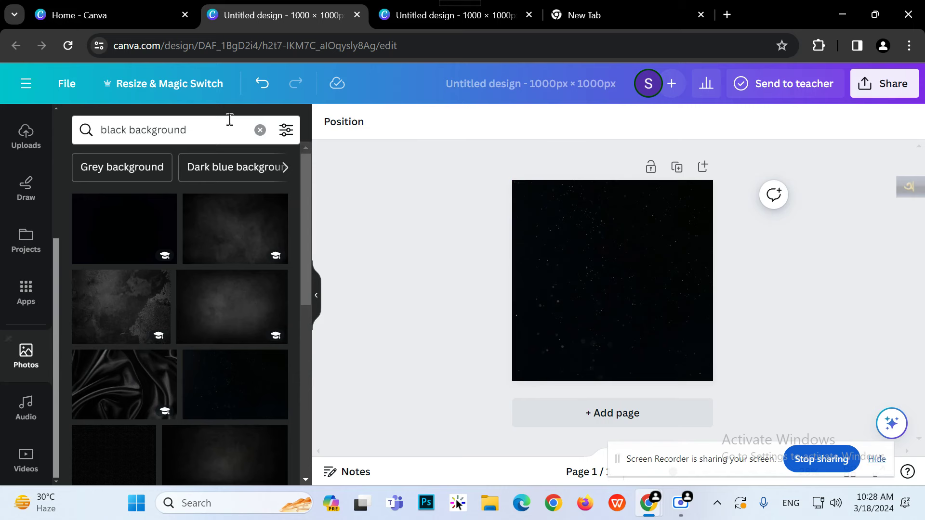
# Search the photos for "ramzan food" and place the picture of dates spilling from a wooden bowl on the black page
pyautogui.click(260, 130)
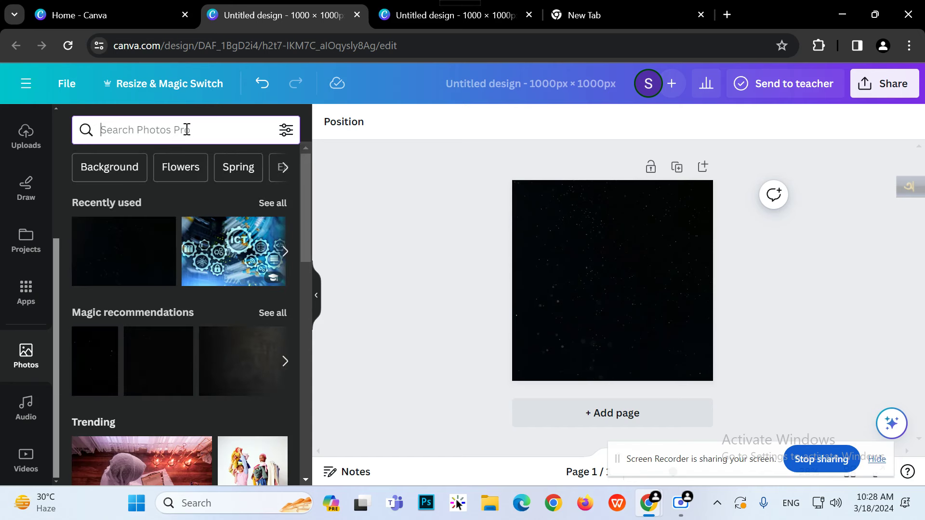
pyautogui.write('ramzan food')
pyautogui.press('Return')
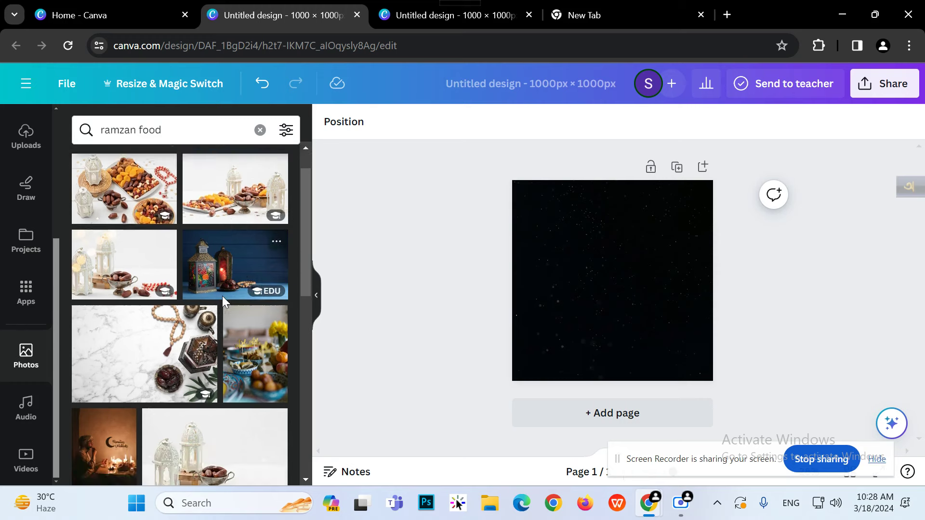
pyautogui.scroll(-4, 208, 325)
pyautogui.scroll(-4, 208, 325)
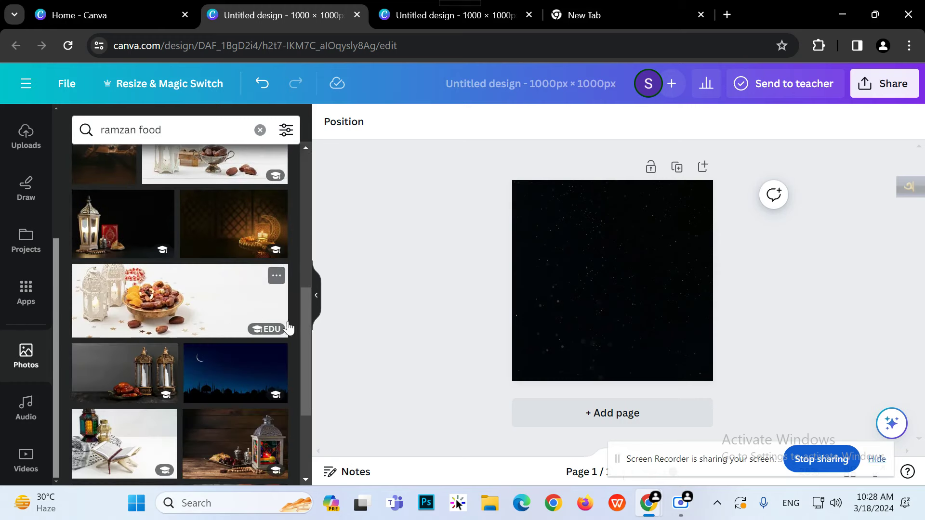
pyautogui.scroll(-4, 282, 325)
pyautogui.scroll(-3, 271, 324)
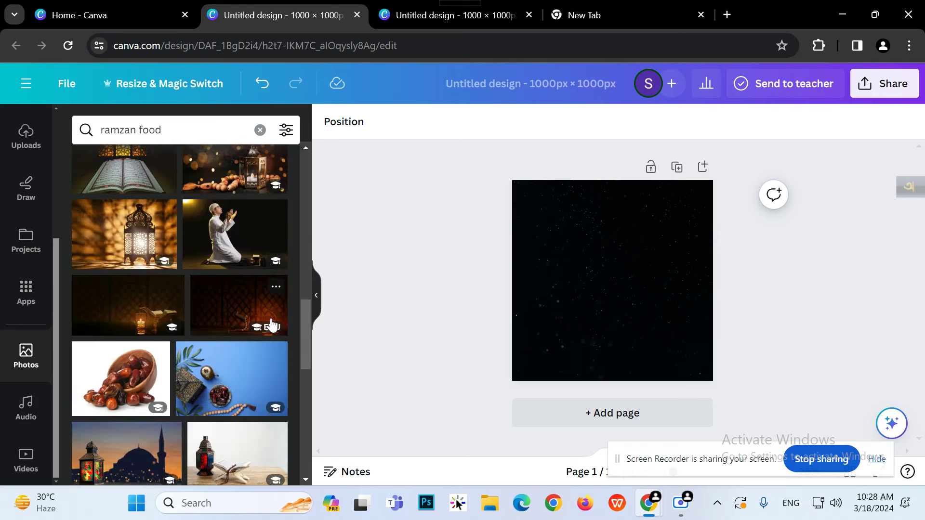
pyautogui.scroll(-3, 261, 395)
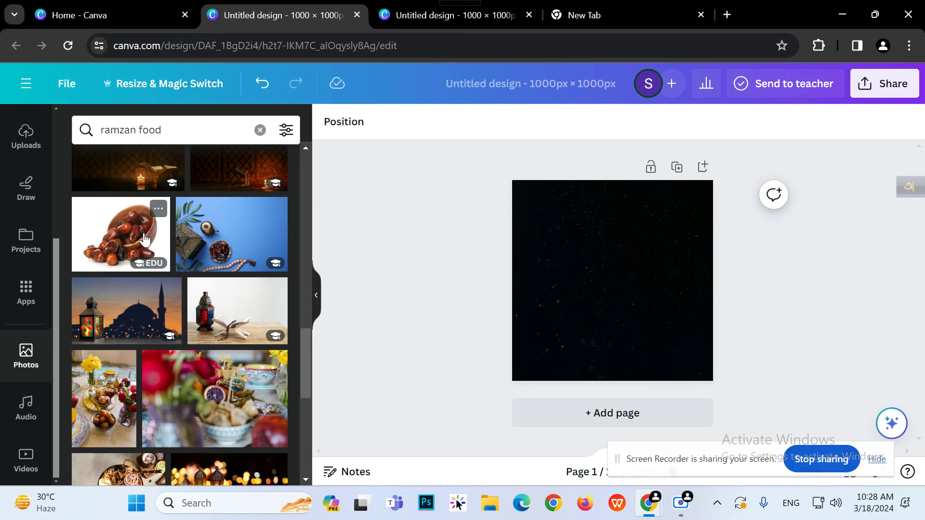
pyautogui.click(145, 239)
pyautogui.moveTo(677, 333); pyautogui.dragTo(673, 353)
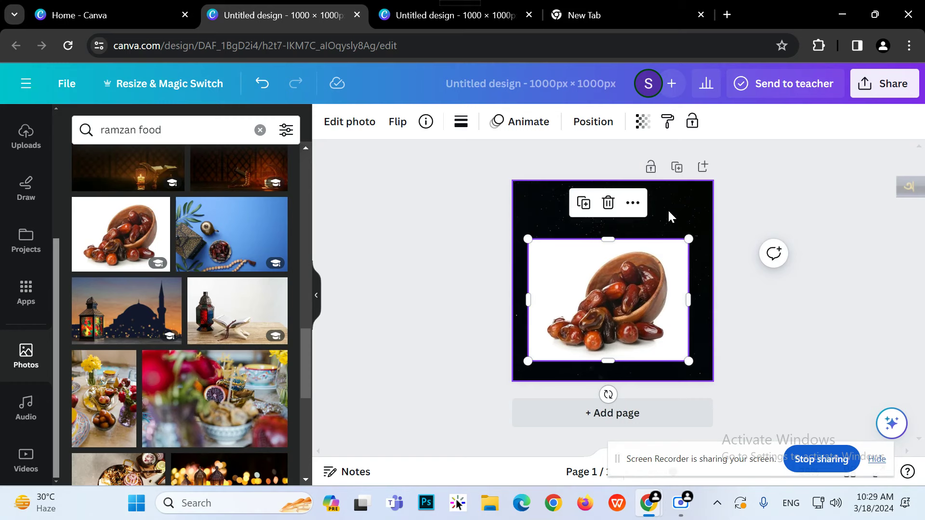
pyautogui.click(813, 332)
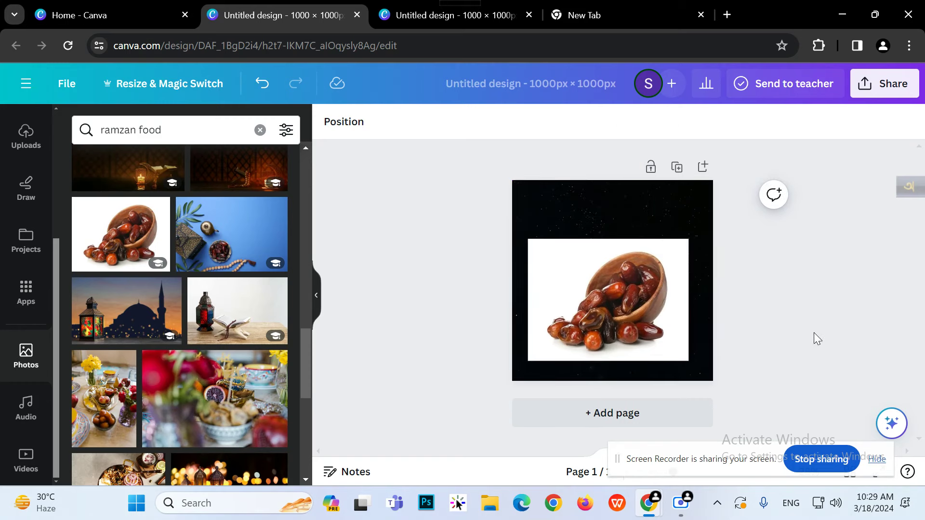
pyautogui.moveTo(644, 293); pyautogui.dragTo(651, 293)
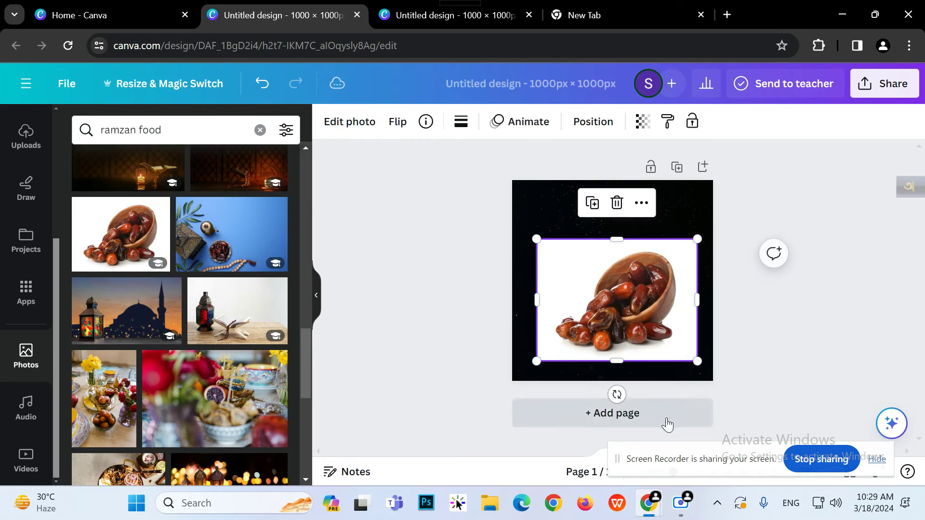
# Remove the white background from the dates photo with BG Remover
pyautogui.moveTo(678, 477); pyautogui.dragTo(693, 477)
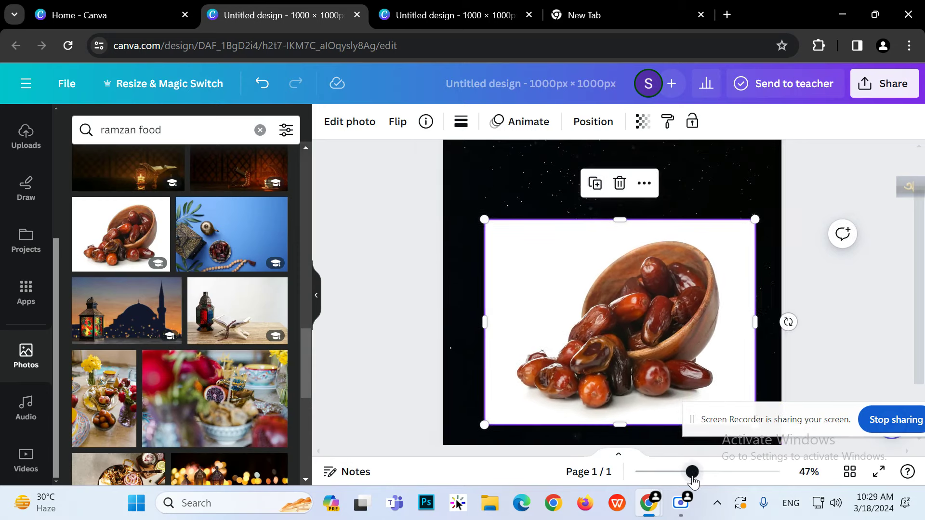
pyautogui.click(851, 191)
pyautogui.click(697, 312)
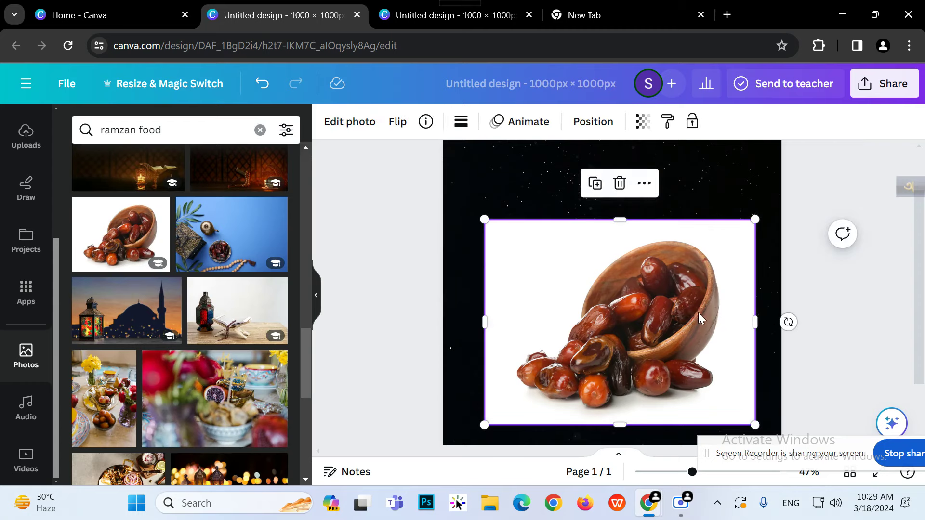
pyautogui.click(350, 127)
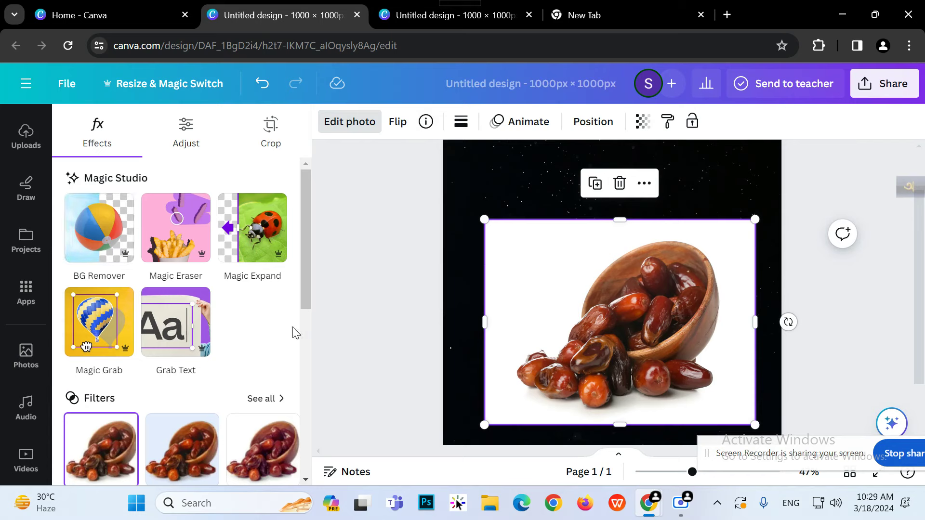
pyautogui.click(126, 224)
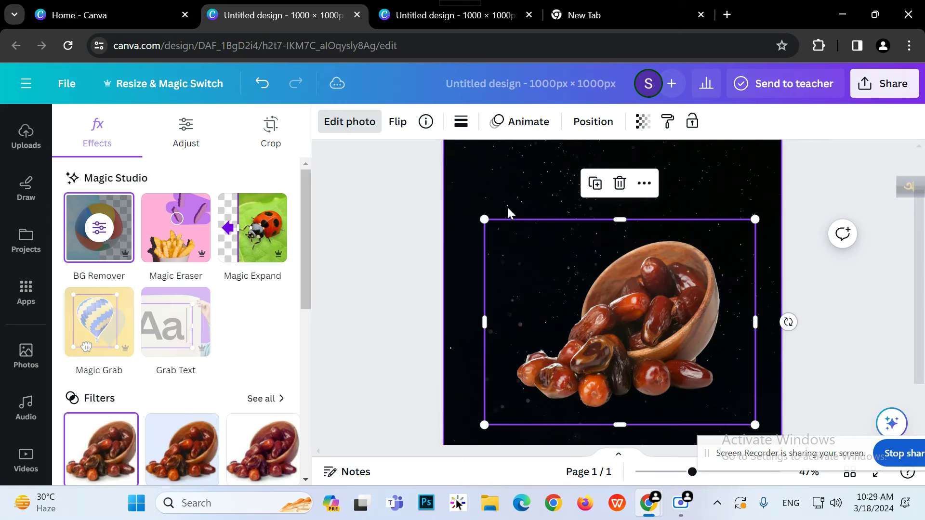
# Move the screen-sharing notice off the zoom control, and shrink the cut-out dates image and centre it on the page
pyautogui.click(798, 453)
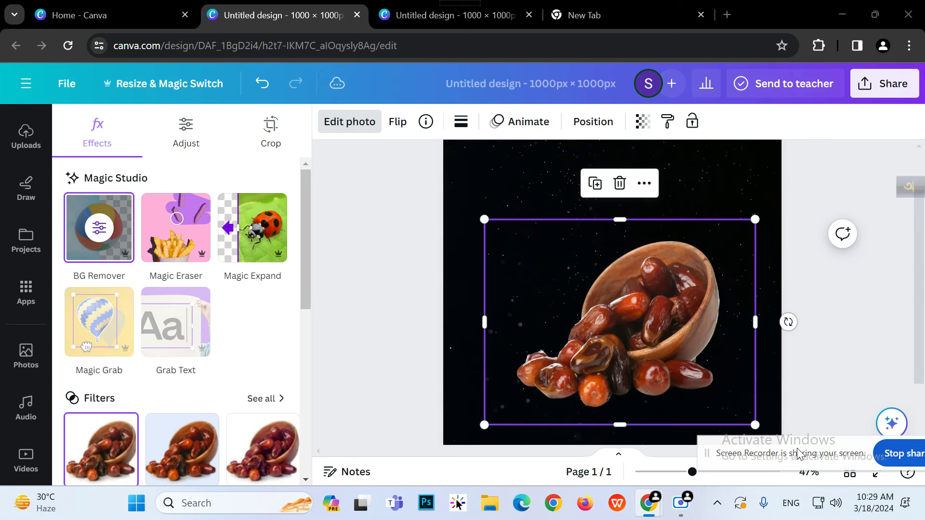
pyautogui.moveTo(797, 455); pyautogui.dragTo(892, 378)
pyautogui.moveTo(894, 328); pyautogui.dragTo(869, 408)
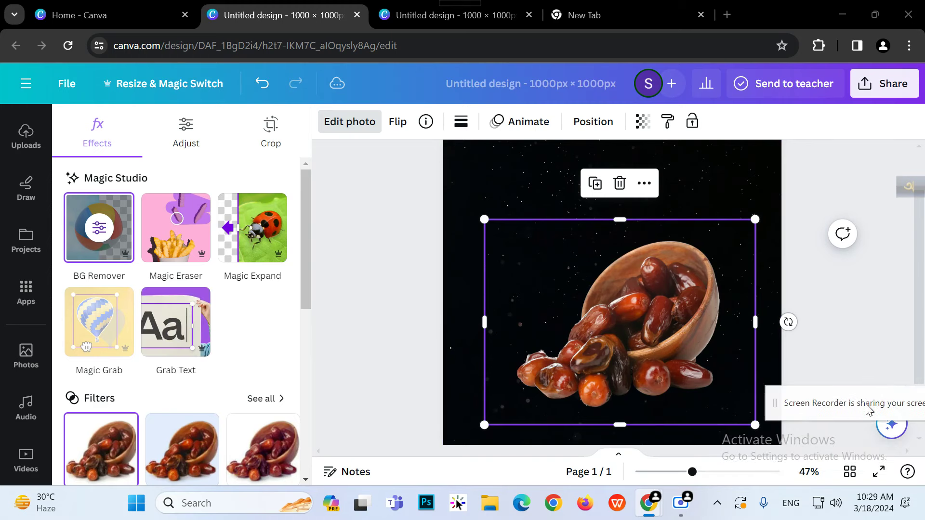
pyautogui.moveTo(693, 472); pyautogui.dragTo(675, 473)
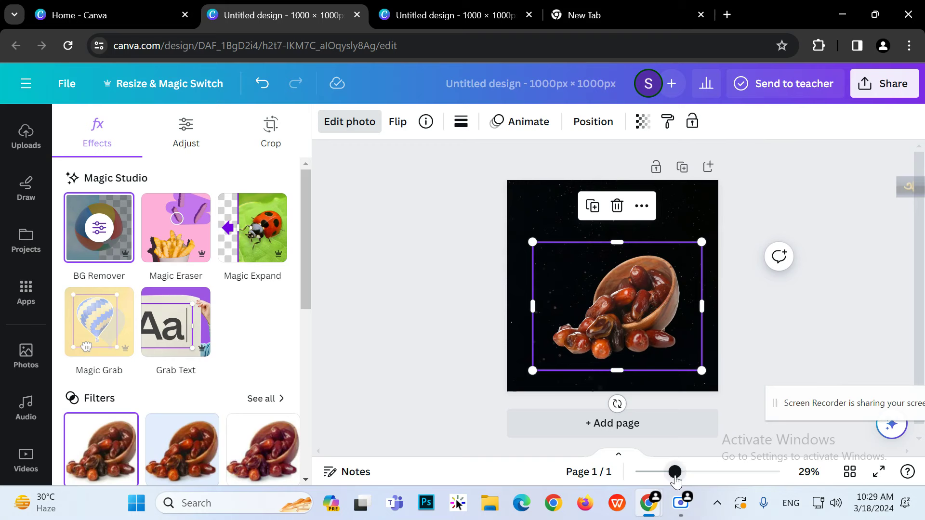
pyautogui.moveTo(648, 331); pyautogui.dragTo(643, 332)
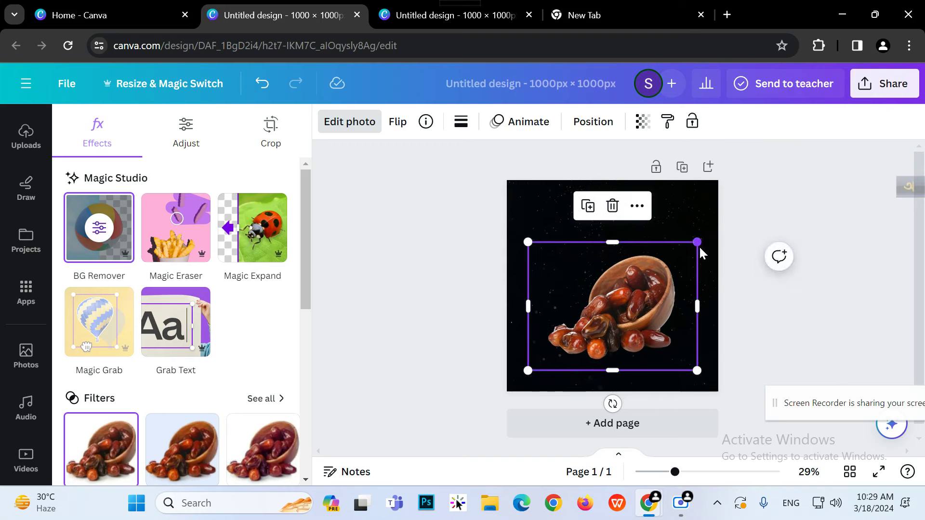
pyautogui.moveTo(699, 245); pyautogui.dragTo(667, 295)
pyautogui.moveTo(632, 324); pyautogui.dragTo(654, 300)
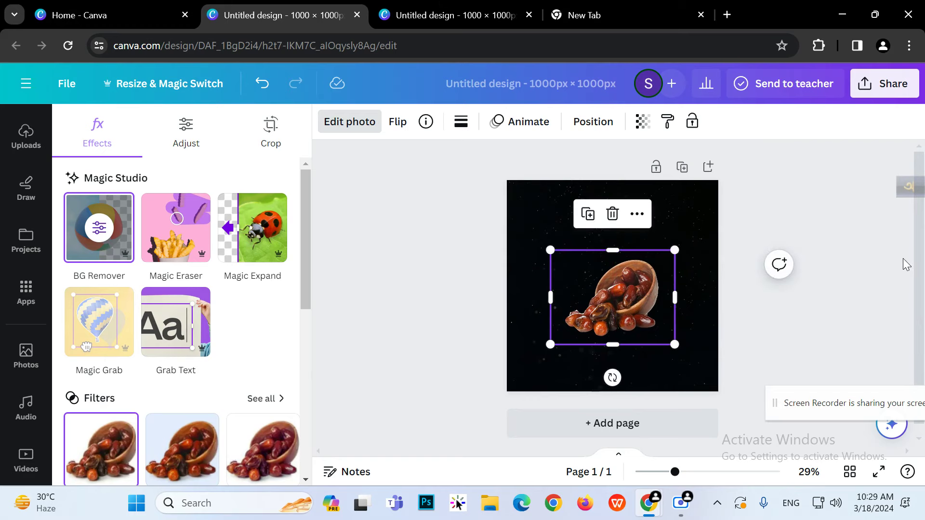
pyautogui.click(902, 262)
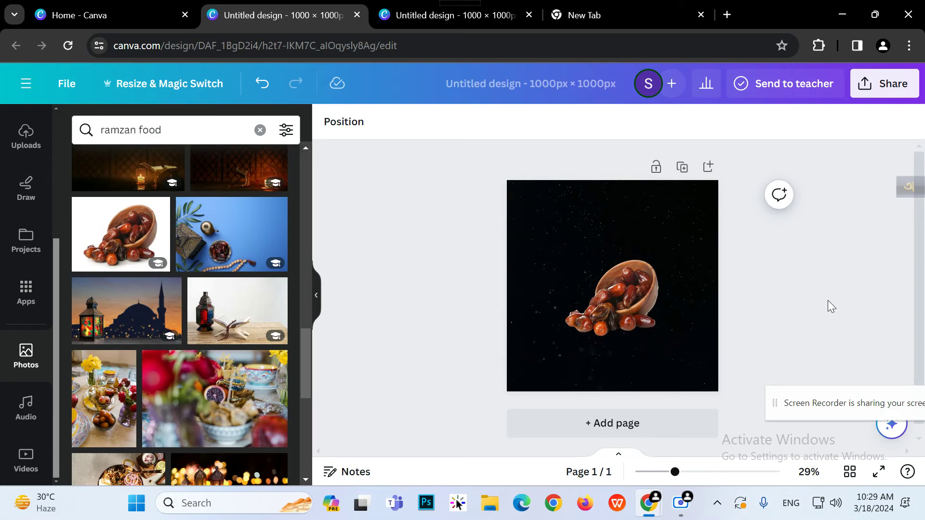
# Move the dates image toward the page's right side and enlarge it until it reaches the right edge
pyautogui.moveTo(605, 320); pyautogui.dragTo(634, 309)
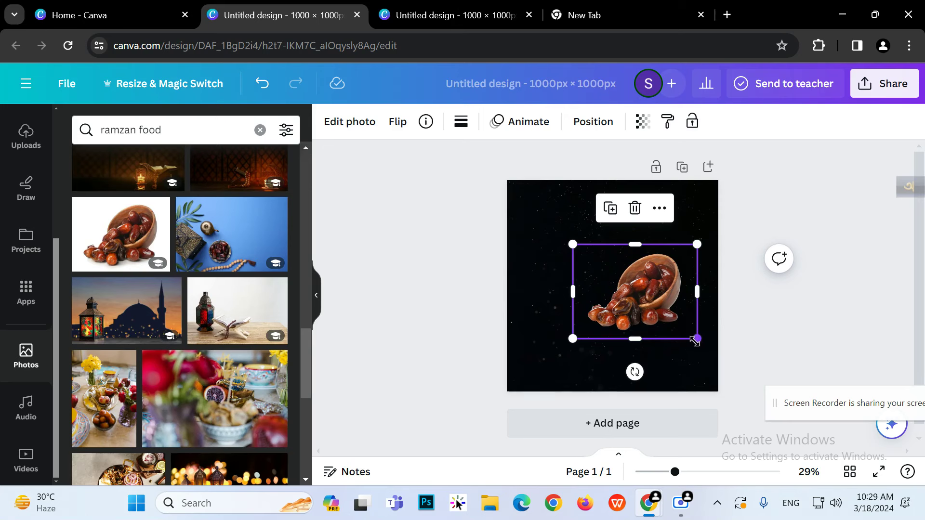
pyautogui.moveTo(695, 341)
pyautogui.mouseDown()
pyautogui.moveTo(727, 361)
pyautogui.moveTo(696, 330)
pyautogui.mouseUp()
pyautogui.click(813, 304)
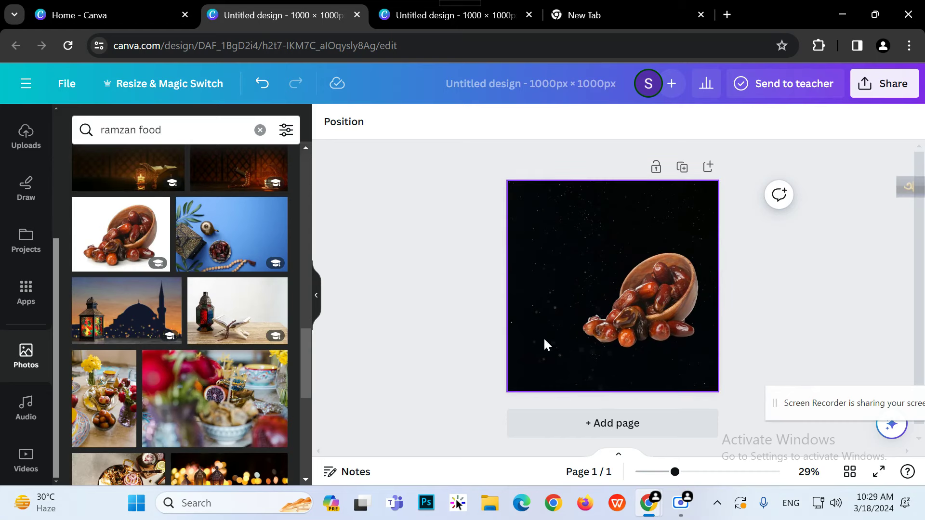
# Flip the dates image horizontally and move it to the left side of the page
pyautogui.click(670, 313)
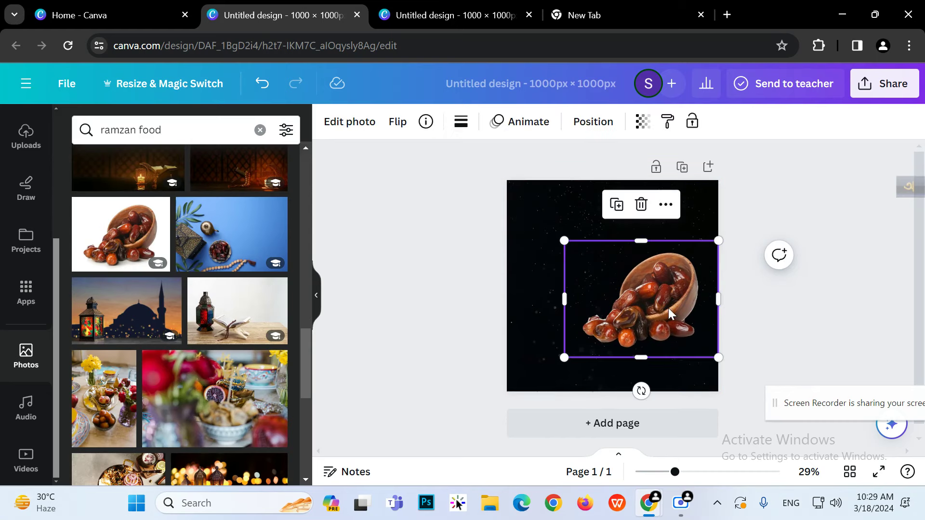
pyautogui.click(397, 121)
pyautogui.click(408, 158)
pyautogui.click(630, 301)
pyautogui.moveTo(629, 302); pyautogui.dragTo(571, 306)
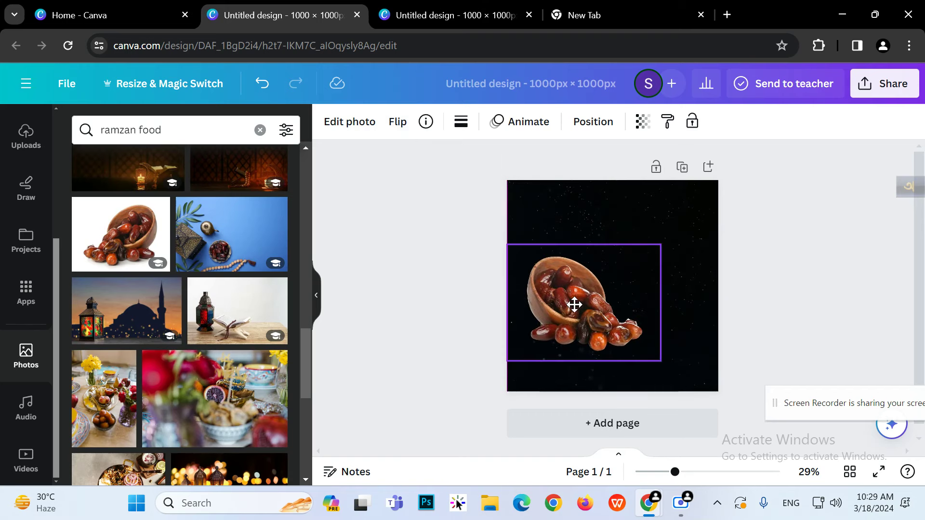
# Resize the flipped dates image to slightly larger and settle it just over the page's left edge
pyautogui.moveTo(657, 356); pyautogui.dragTo(659, 334)
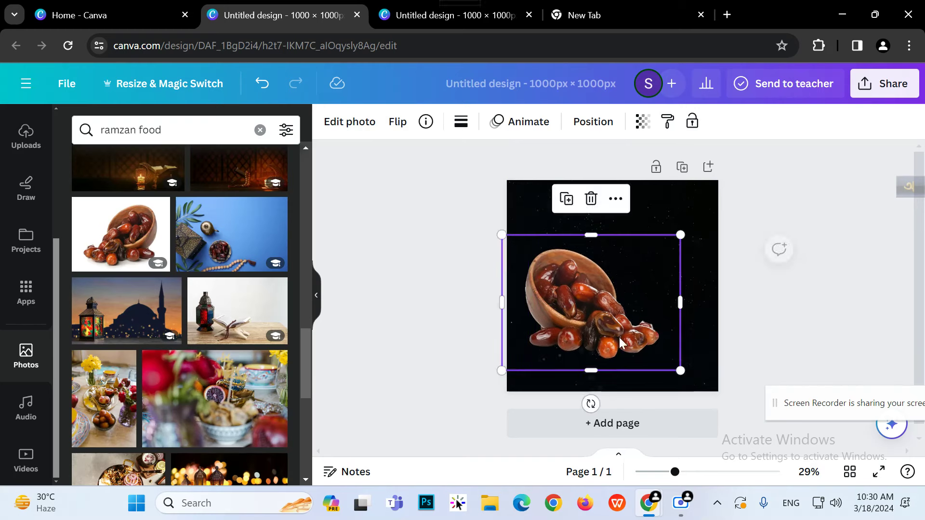
pyautogui.click(389, 241)
pyautogui.click(637, 291)
pyautogui.click(872, 275)
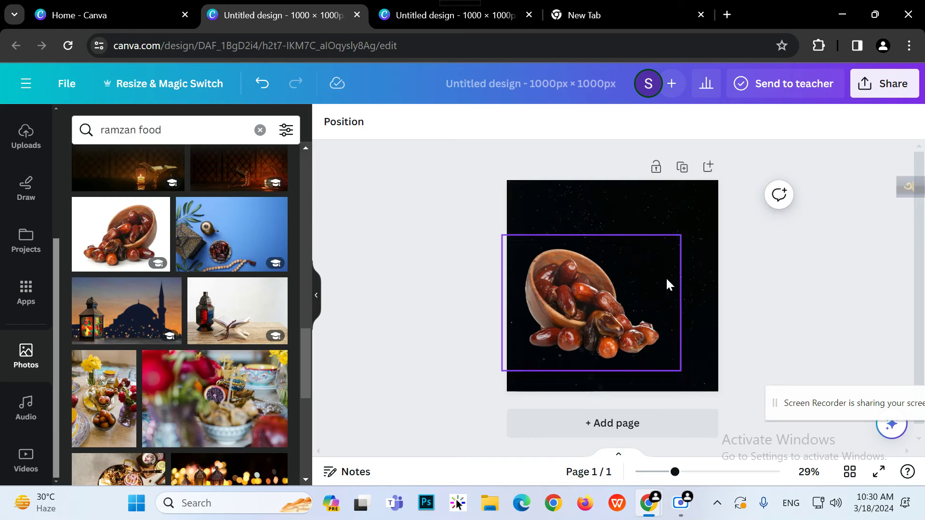
pyautogui.click(668, 368)
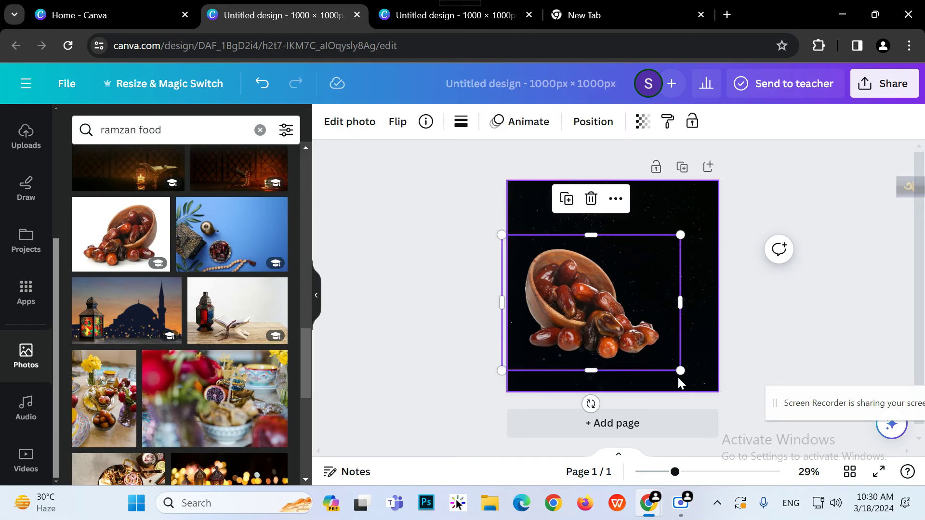
pyautogui.moveTo(680, 371); pyautogui.dragTo(666, 360)
pyautogui.moveTo(590, 336); pyautogui.dragTo(589, 341)
pyautogui.click(780, 325)
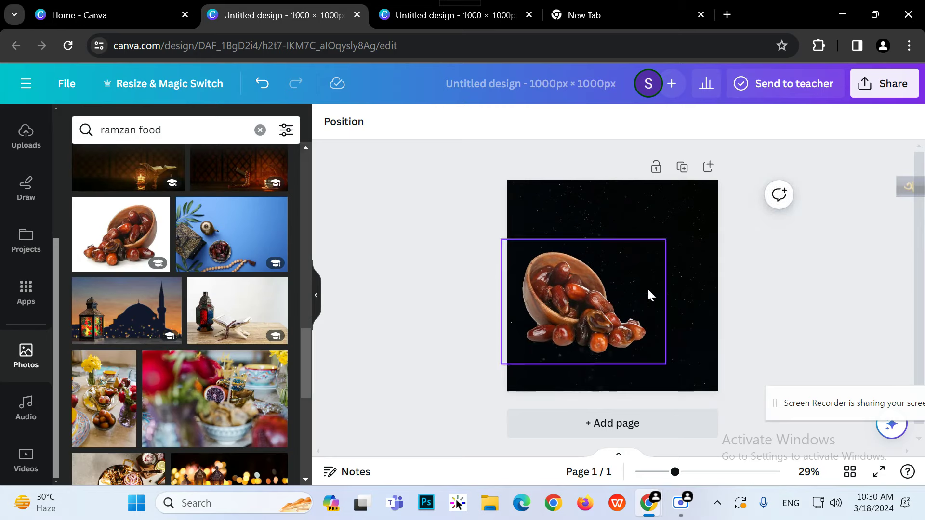
# Add the recently used font combination with the "Acting Director" subtitle and place it to the right of the dates
pyautogui.scroll(3, 22, 236)
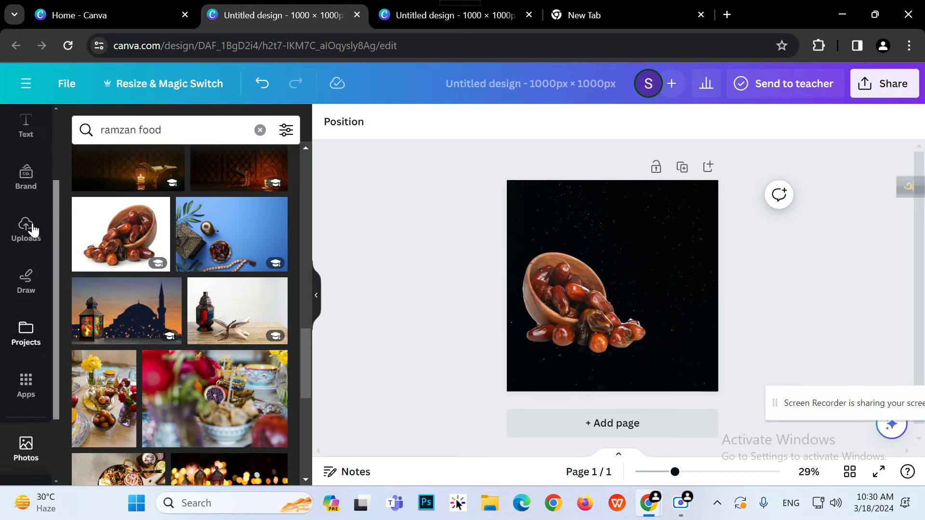
pyautogui.click(28, 238)
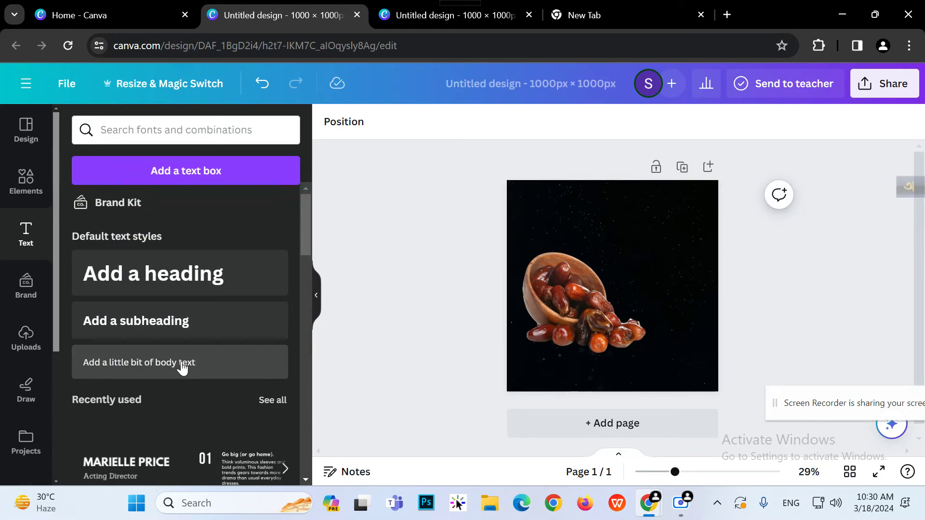
pyautogui.scroll(-2, 185, 381)
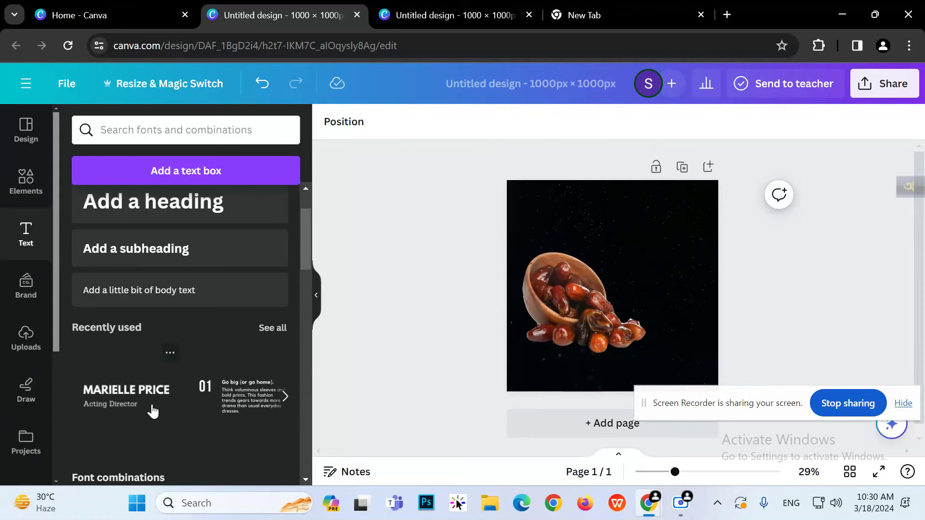
pyautogui.click(283, 394)
pyautogui.moveTo(621, 281); pyautogui.dragTo(665, 257)
pyautogui.moveTo(716, 277); pyautogui.dragTo(675, 268)
pyautogui.click(805, 273)
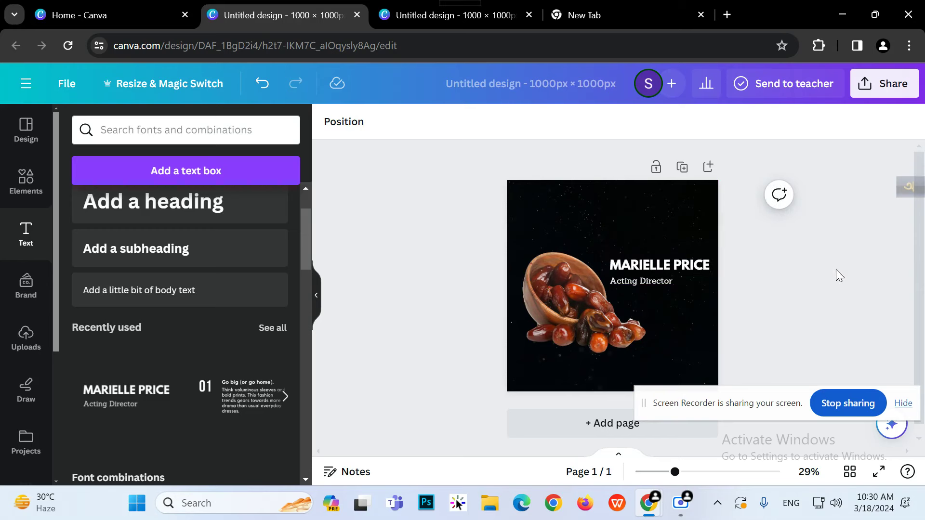
# Switch the input language to Bangla, select the new text combination's headline, and disable the word-count popup covering it
pyautogui.click(908, 186)
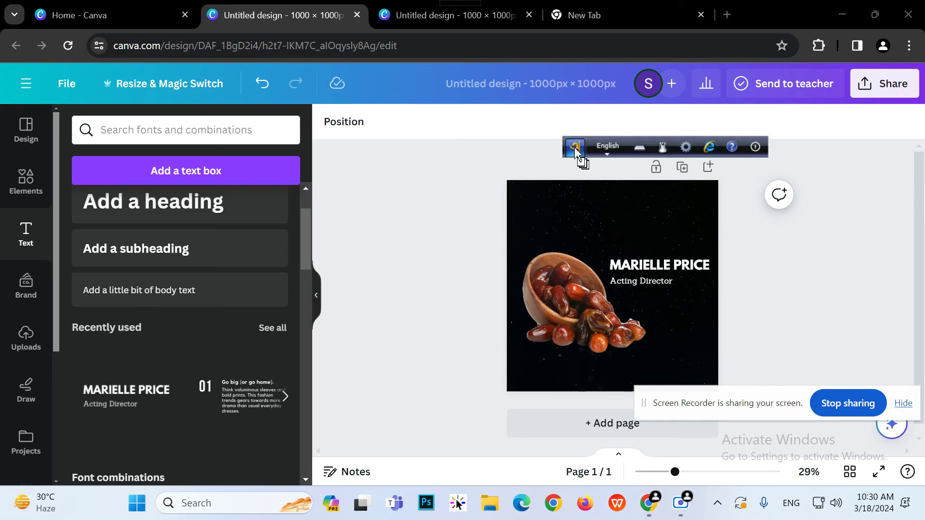
pyautogui.click(594, 150)
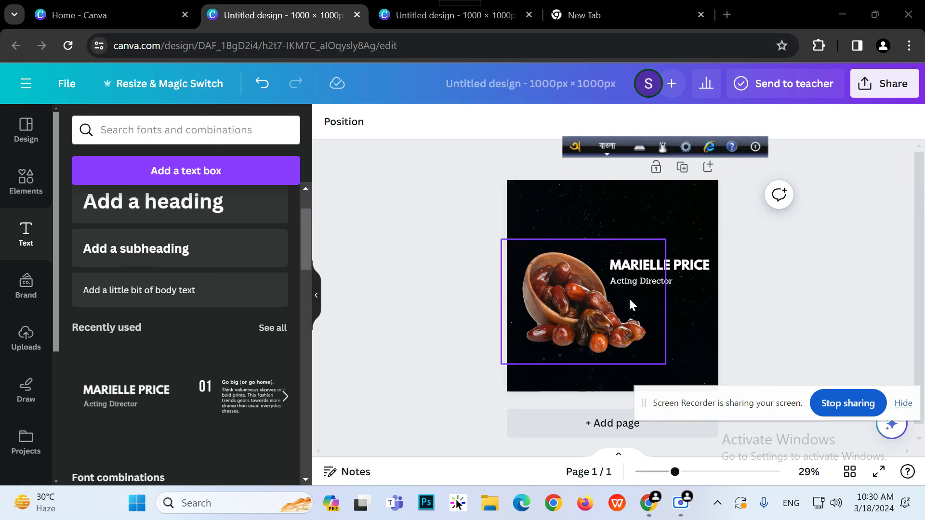
pyautogui.doubleClick(646, 267)
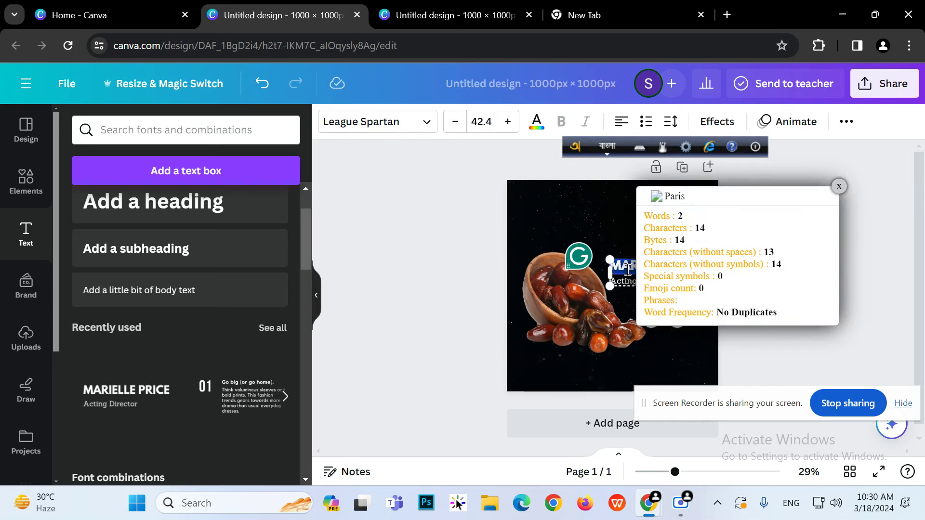
pyautogui.click(839, 186)
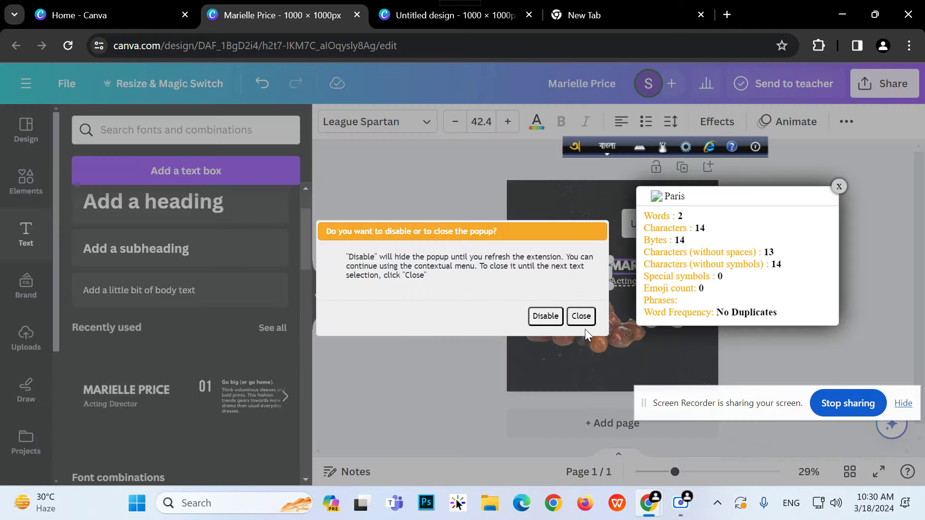
pyautogui.click(578, 326)
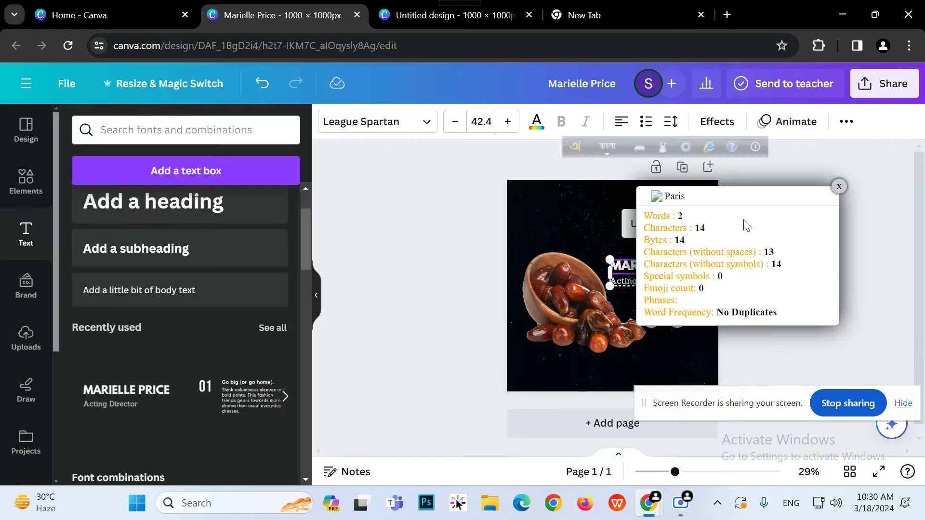
pyautogui.click(838, 188)
pyautogui.click(545, 317)
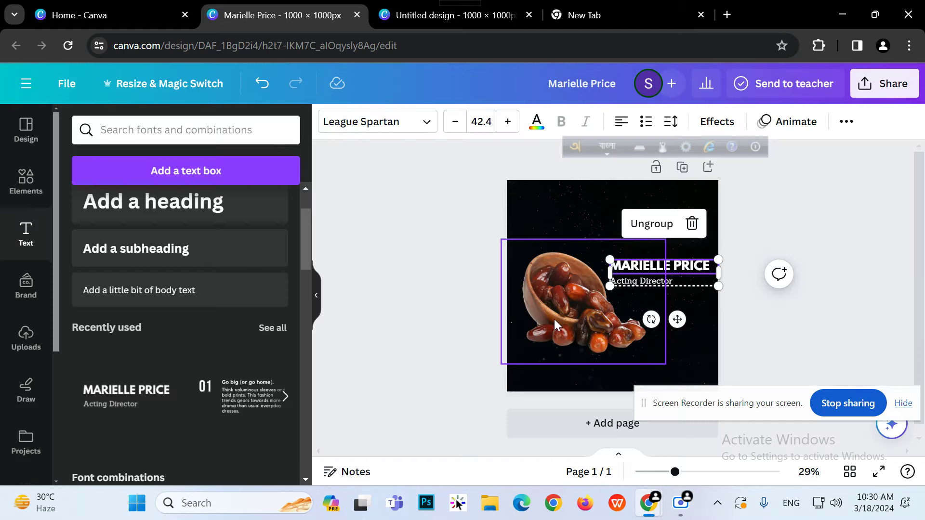
# Ungroup the text combination and replace its headline with "রমজানে"
pyautogui.click(652, 223)
pyautogui.click(662, 268)
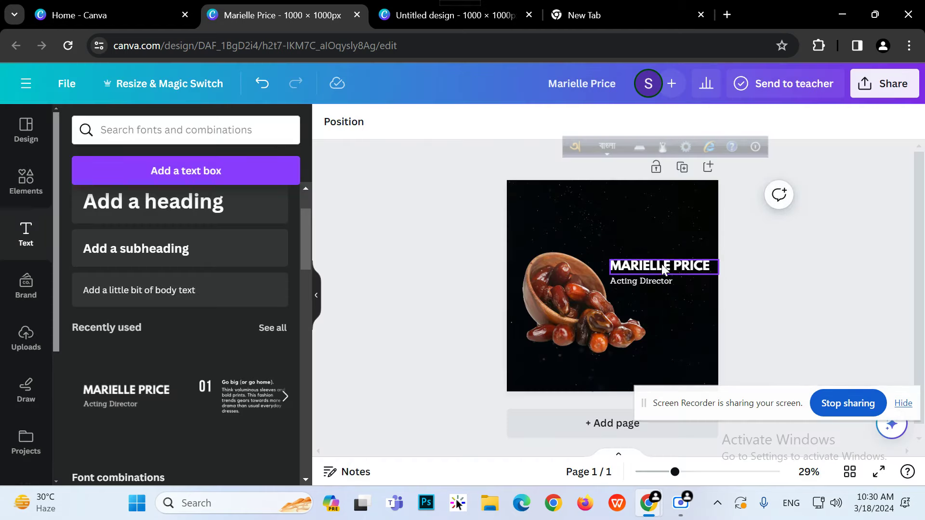
pyautogui.click(665, 265)
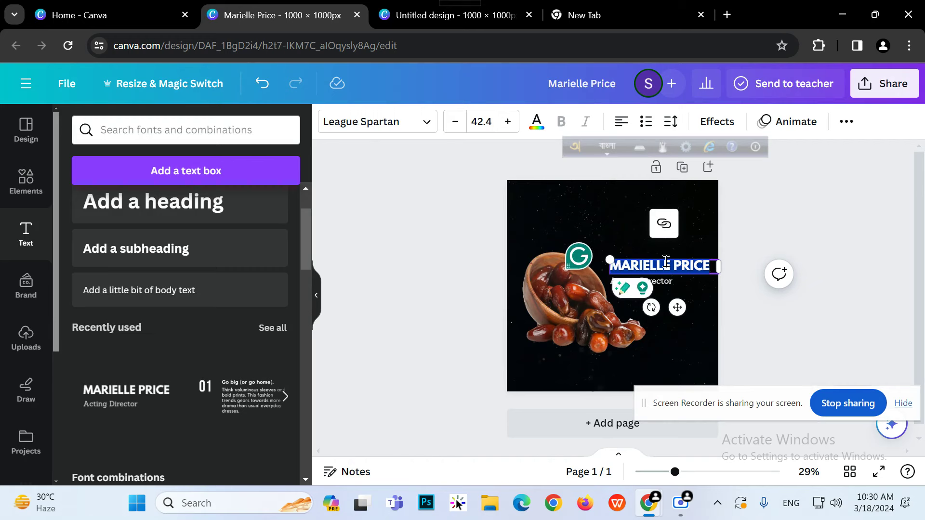
pyautogui.write('ro')
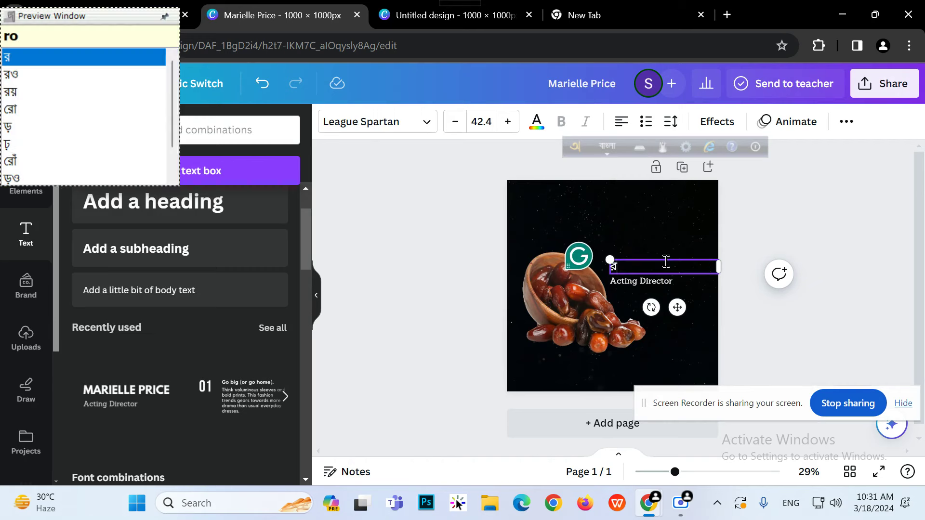
pyautogui.write('mjane ')
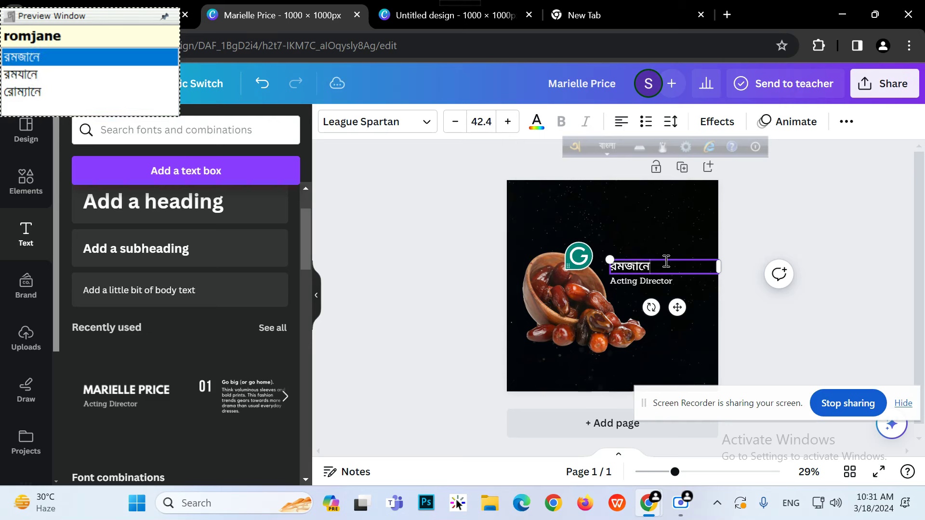
# Add the word "খেজুর" after "রমজানে" in the headline, correcting the misspelled first attempt
pyautogui.write('khy')
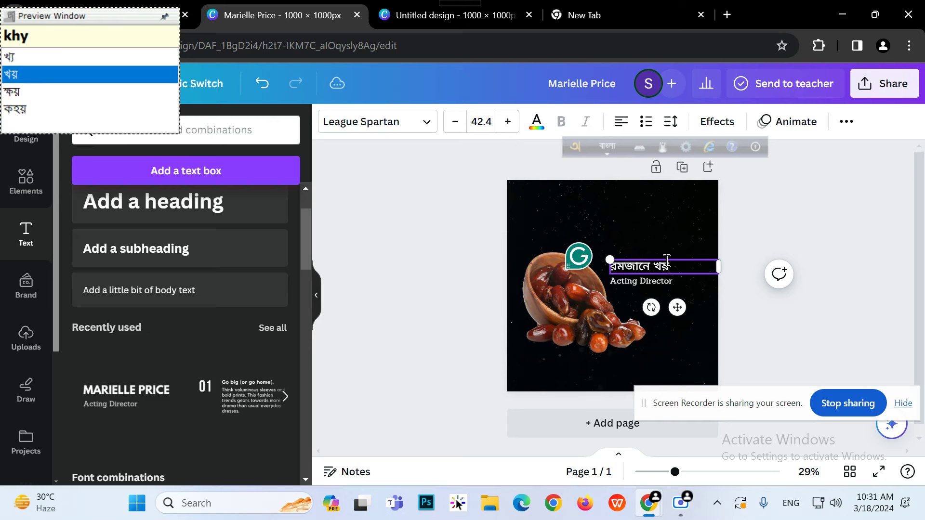
pyautogui.write('ej')
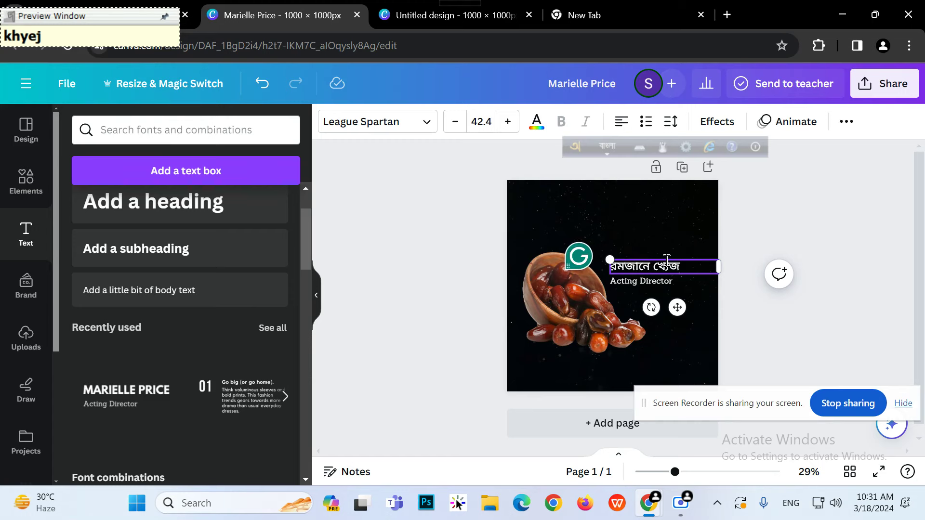
pyautogui.press('BackSpace')
pyautogui.press('BackSpace')
pyautogui.press('BackSpace')
pyautogui.press('BackSpace')
pyautogui.press('BackSpace')
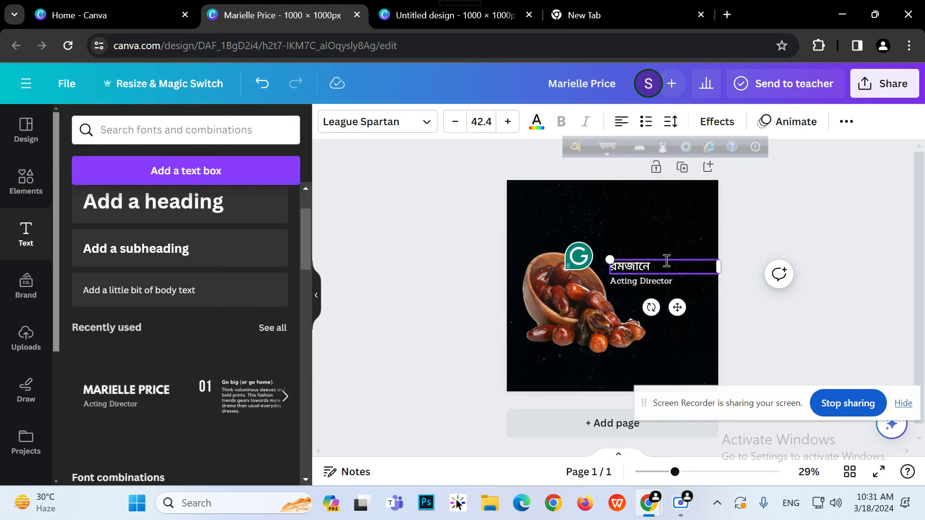
pyautogui.write('kheju')
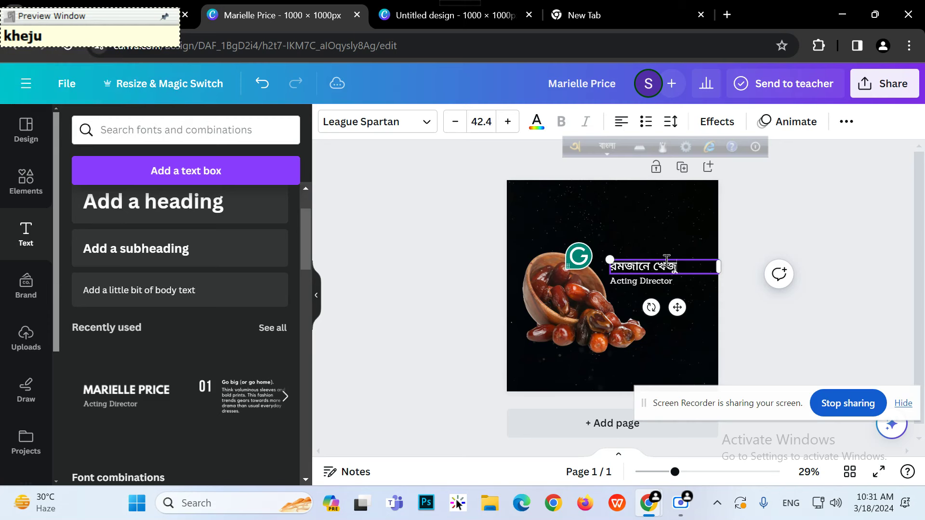
pyautogui.write('r')
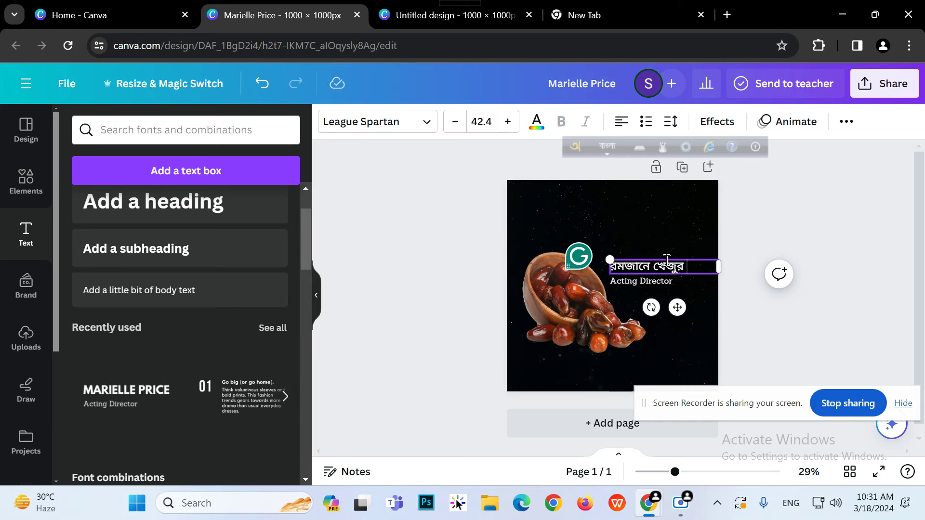
# Continue the headline with "আপনাকে শক্তি যোগাতে সাহায্য করে"
pyautogui.write('aponake ')
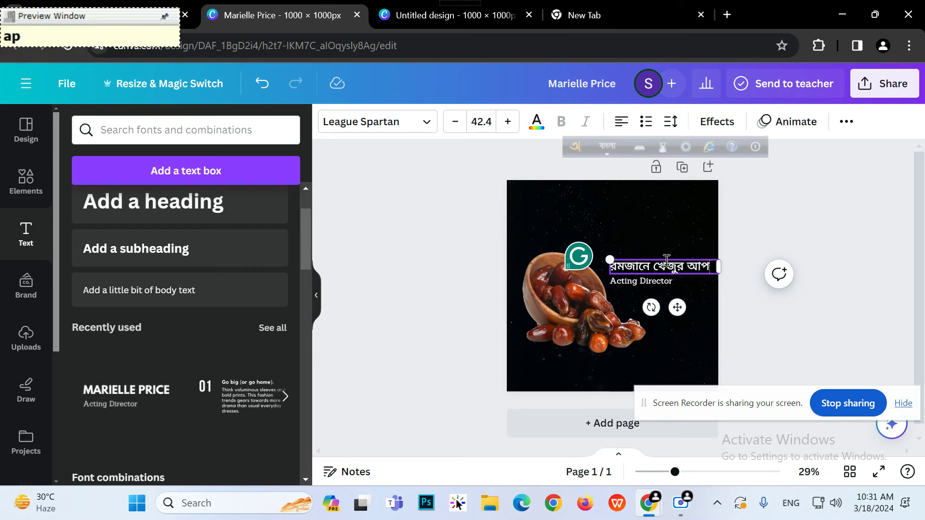
pyautogui.write('shi')
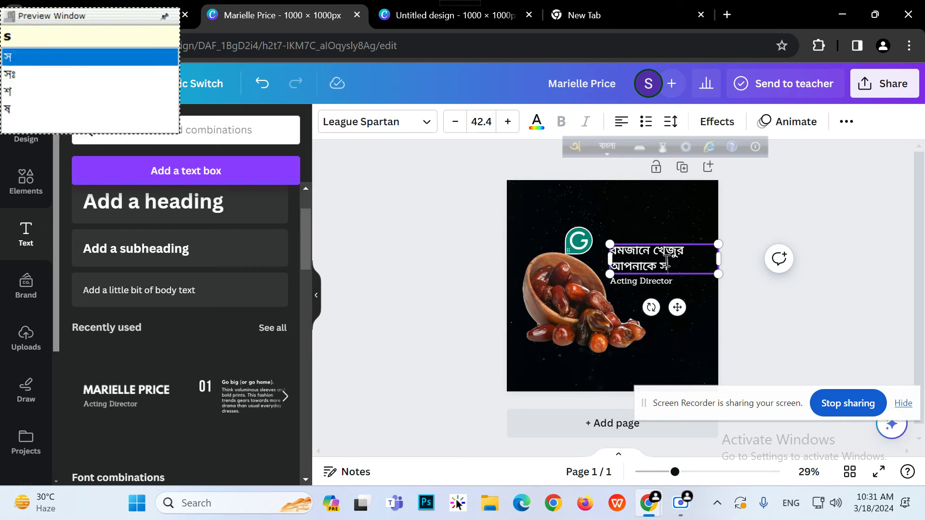
pyautogui.press('BackSpace')
pyautogui.write('kti')
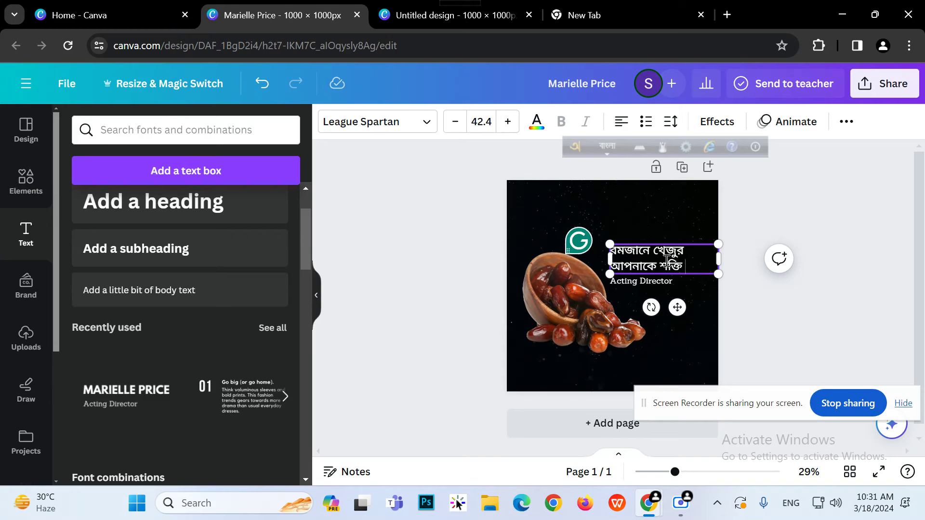
pyautogui.write(' zOgate ')
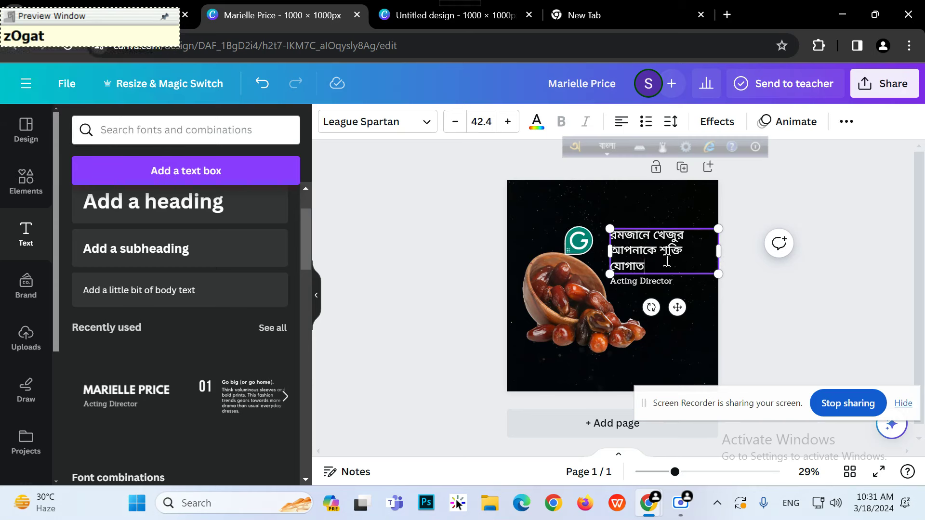
pyautogui.write('sah')
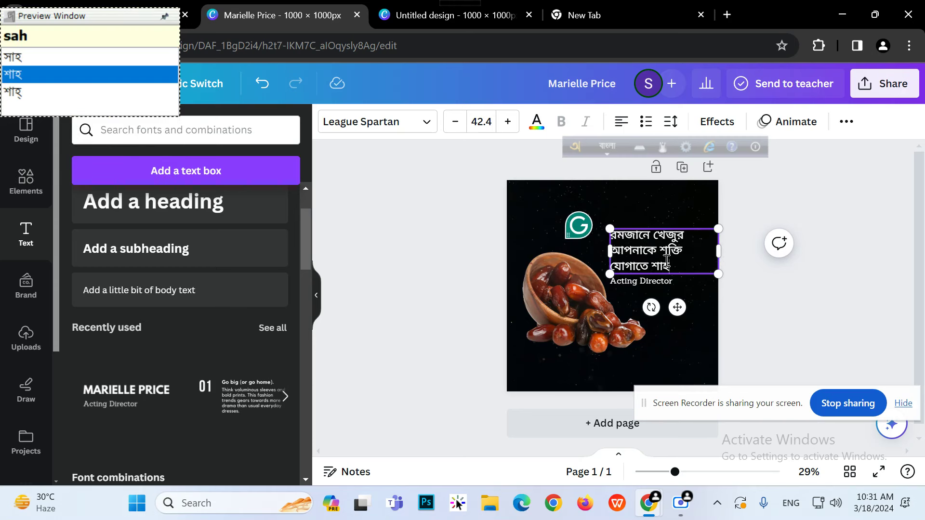
pyautogui.write('azy ')
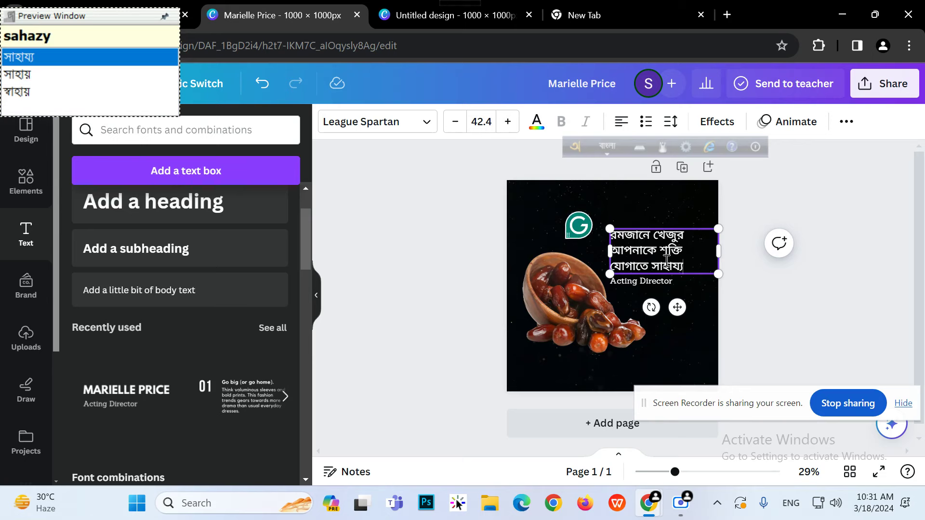
pyautogui.write('kore')
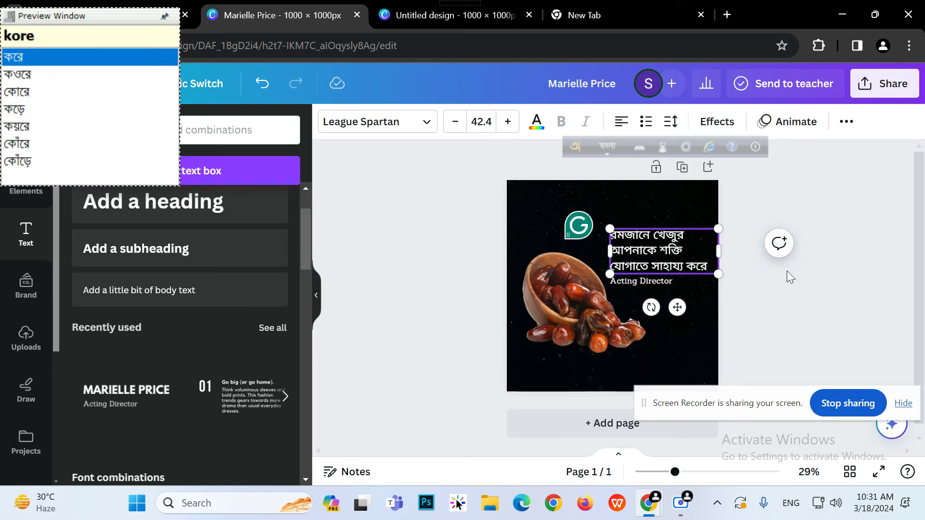
# Delete the "Acting Director" line and move the Bangla headline slightly down beside the dates
pyautogui.click(654, 308)
pyautogui.click(650, 283)
pyautogui.press('Delete')
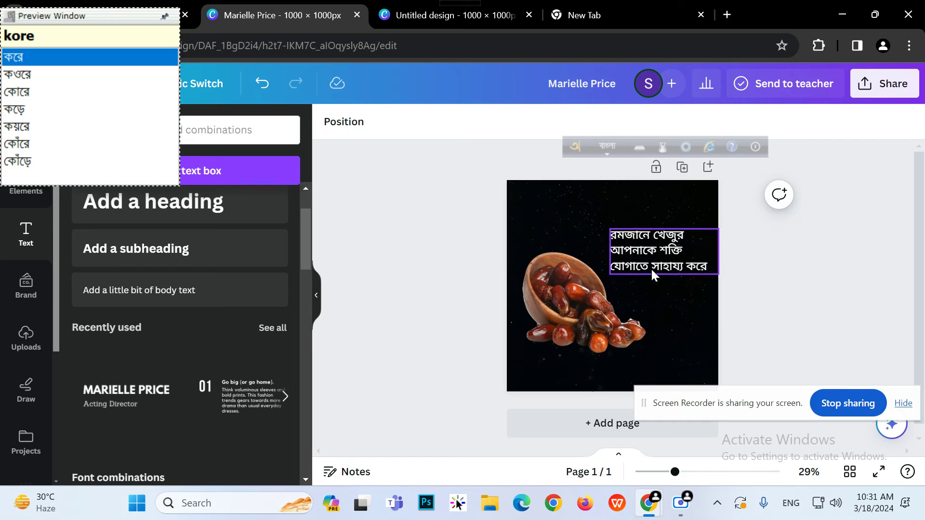
pyautogui.moveTo(647, 261); pyautogui.dragTo(645, 276)
pyautogui.click(775, 294)
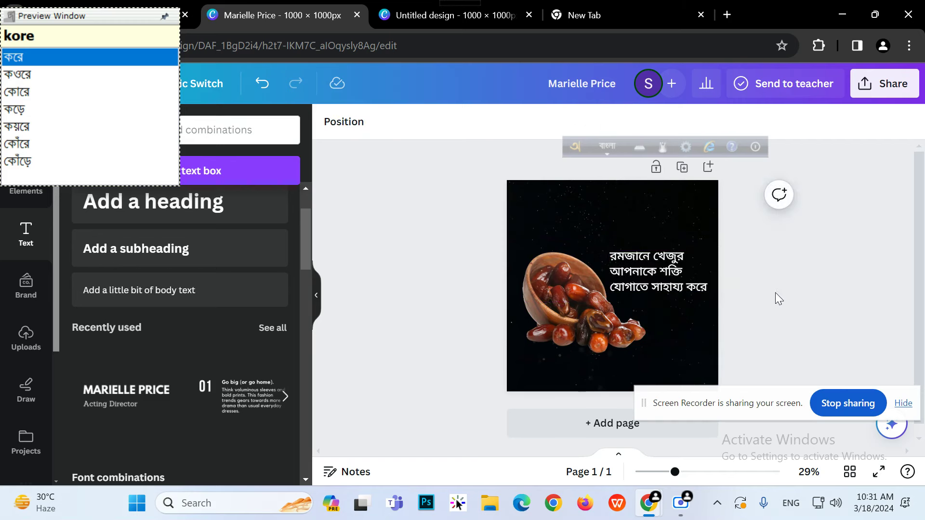
# Switch the input language back to English and undo the recent text edits back to "রমজানে খে" with the "Acting Director" line restored
pyautogui.click(646, 256)
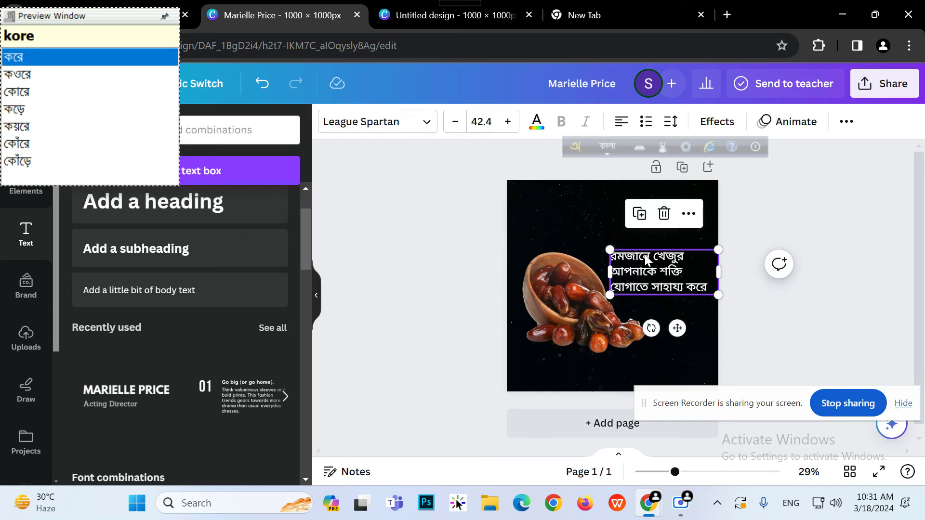
pyautogui.click(607, 146)
pyautogui.click(475, 201)
pyautogui.click(251, 94)
pyautogui.click(260, 90)
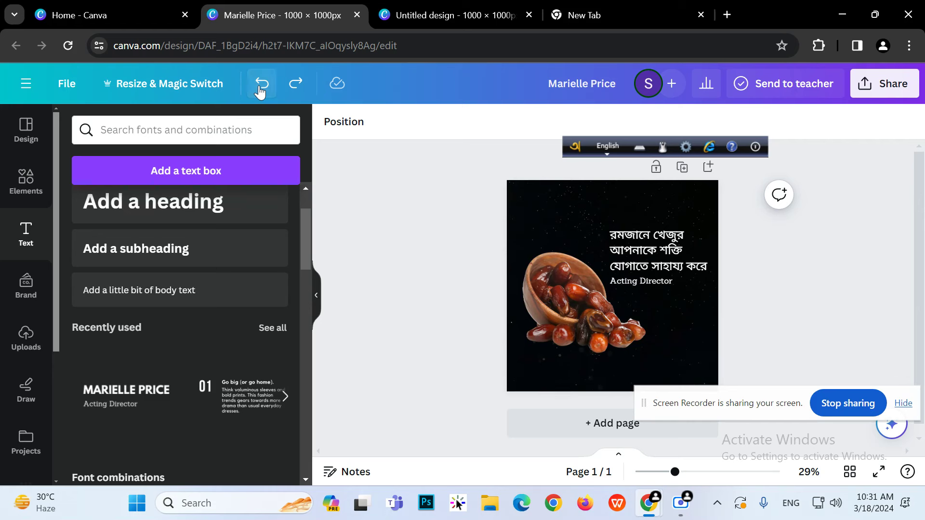
pyautogui.click(260, 91)
pyautogui.click(260, 90)
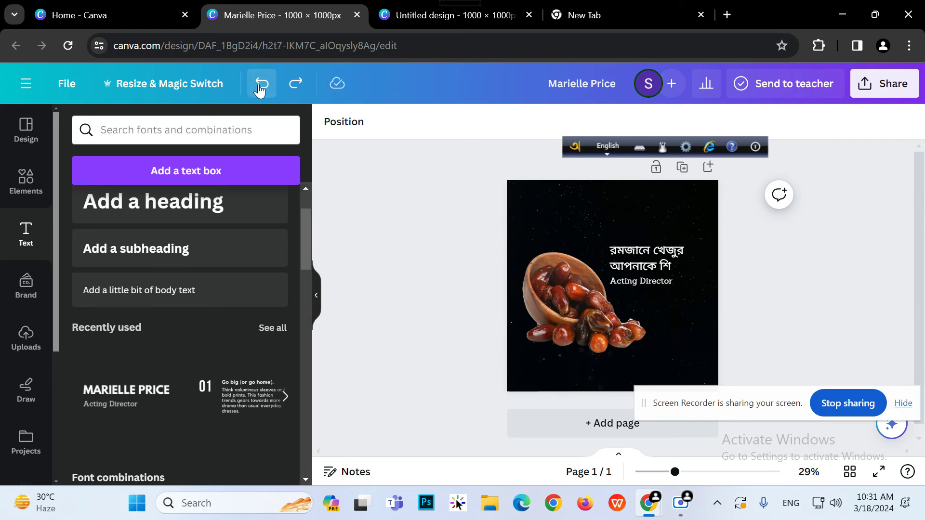
pyautogui.click(260, 89)
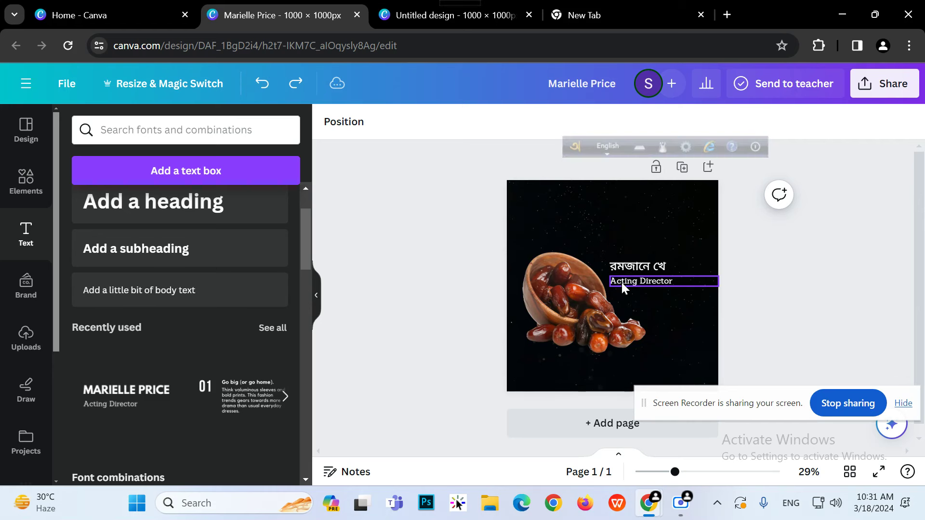
# Delete the partial Bangla headline "রমজানে খে" together with the "Acting Director" line below it
pyautogui.click(659, 282)
pyautogui.click(659, 267)
pyautogui.press('super')
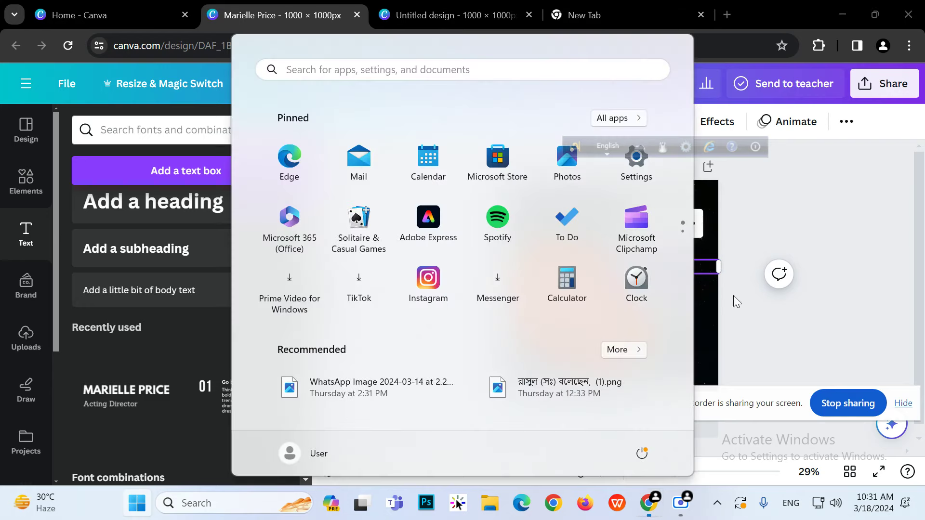
pyautogui.click(615, 291)
pyautogui.click(640, 282)
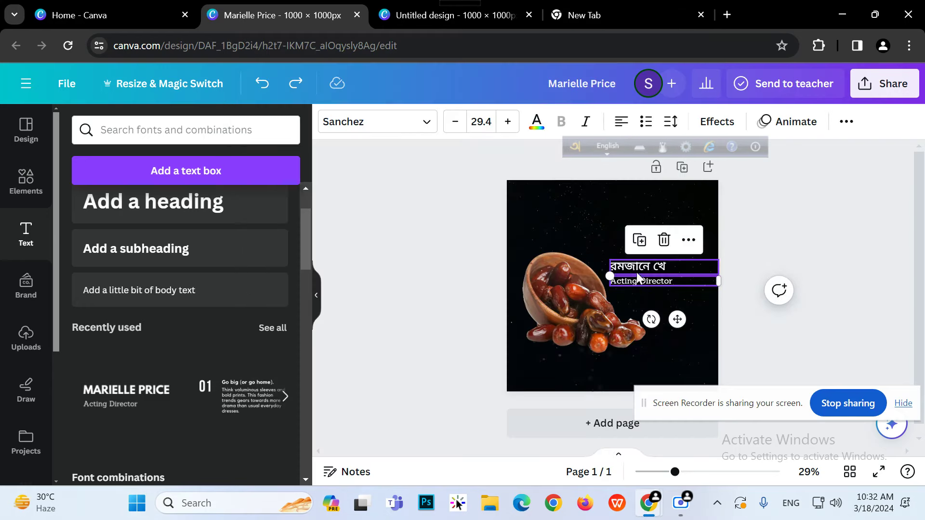
pyautogui.keyDown('shift'); pyautogui.click(635, 269); pyautogui.keyUp('shift')
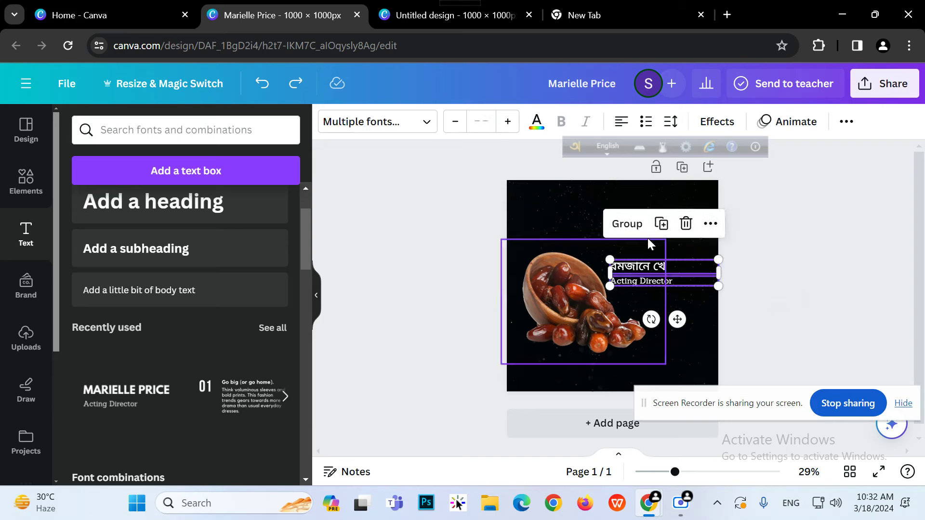
pyautogui.click(686, 224)
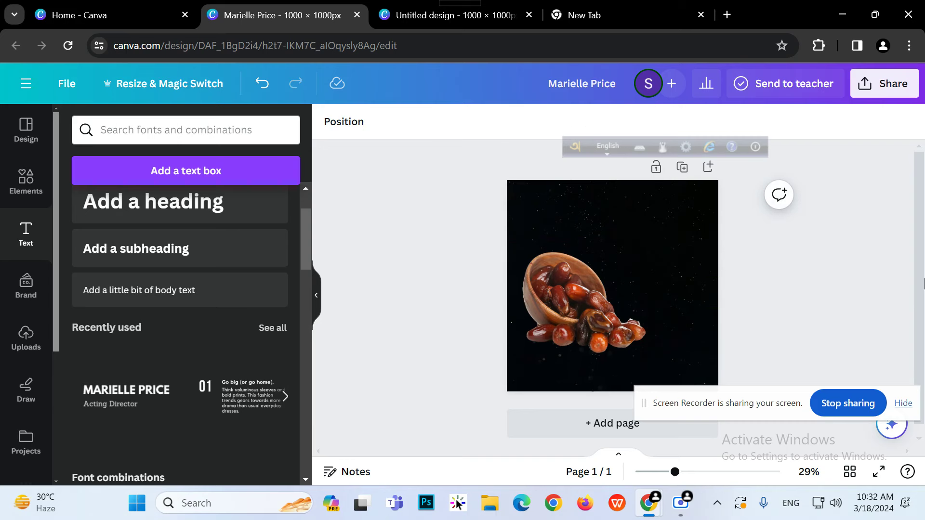
# Insert the recently used name-and-"Acting Director" text combination and place it beside the bowl of dates
pyautogui.click(122, 413)
pyautogui.moveTo(633, 276); pyautogui.dragTo(693, 268)
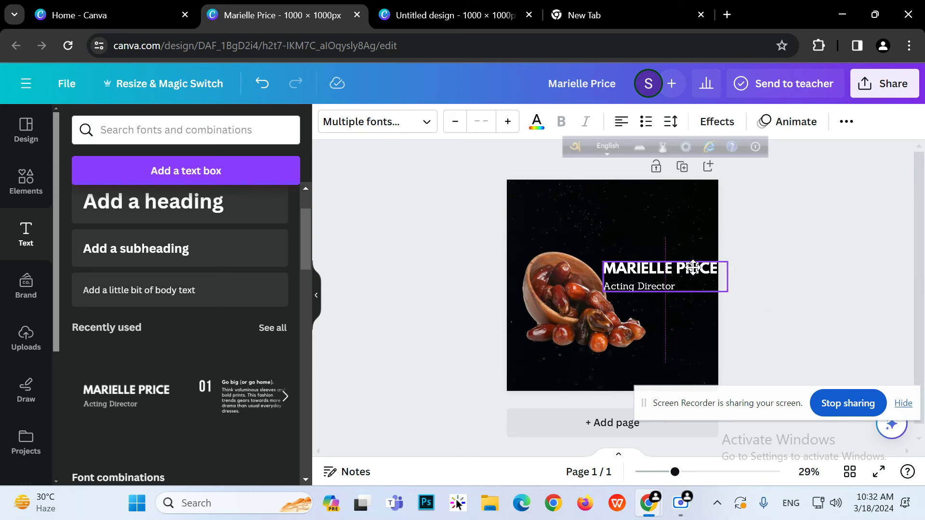
pyautogui.click(871, 293)
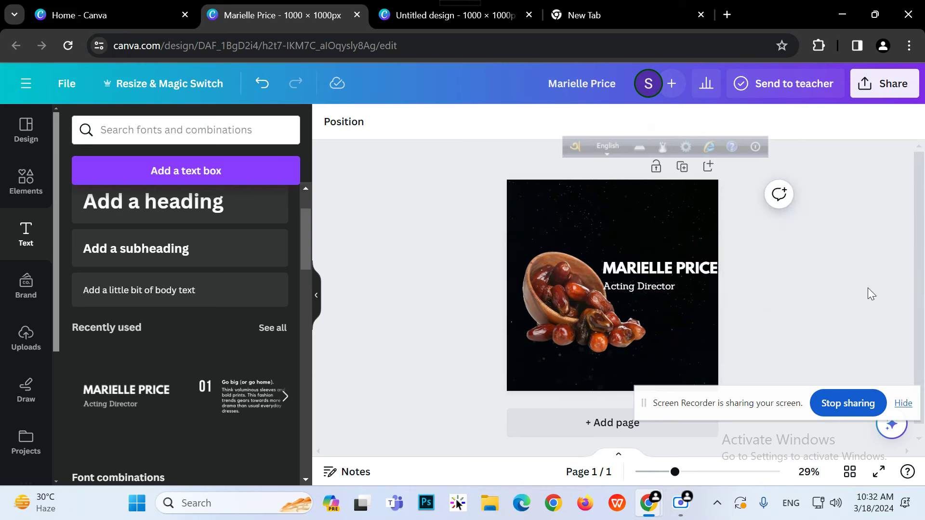
# Delete the "Acting Director" line and move the remaining name heading up above the dates
pyautogui.click(649, 288)
pyautogui.click(647, 245)
pyautogui.click(816, 306)
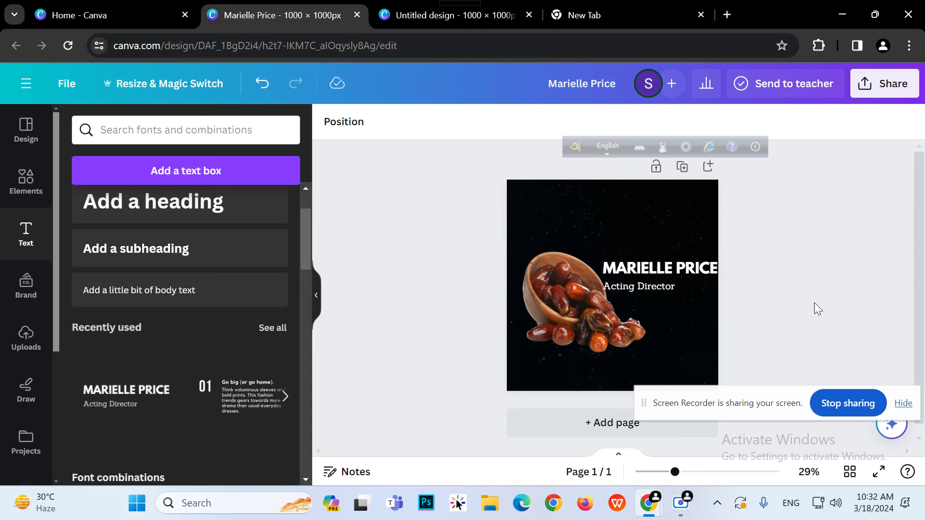
pyautogui.click(667, 288)
pyautogui.click(666, 244)
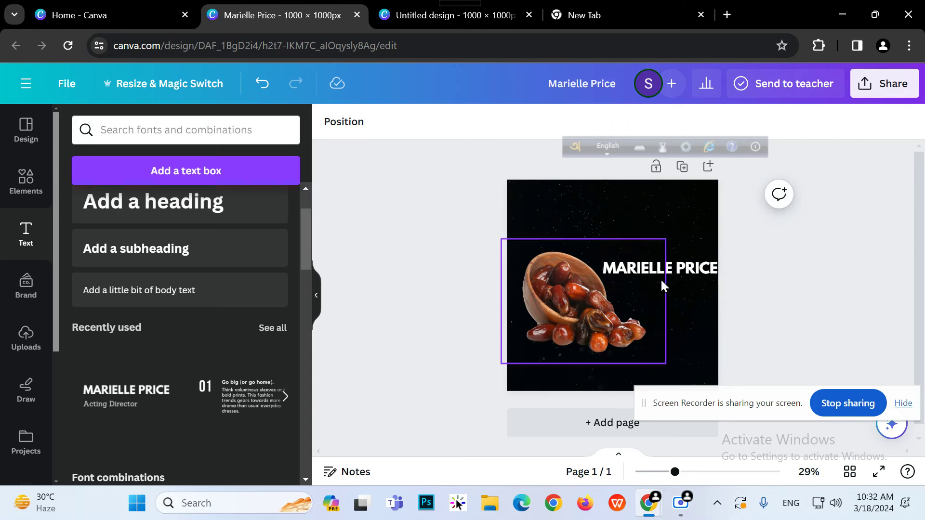
pyautogui.moveTo(673, 283); pyautogui.dragTo(659, 243)
pyautogui.click(659, 244)
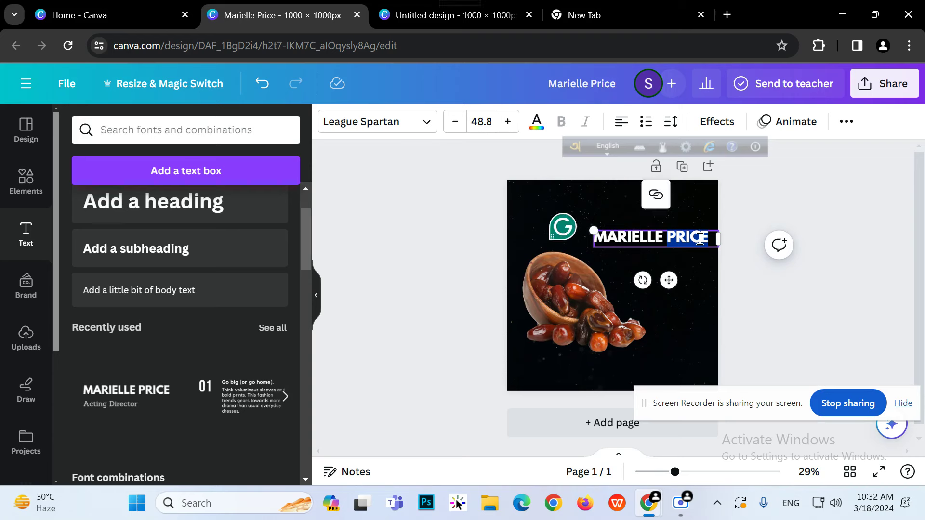
# Switch the input language to Bangla and clear the placeholder name from the heading
pyautogui.press('super+a')
pyautogui.click(641, 244)
pyautogui.click(643, 242)
pyautogui.doubleClick(650, 238)
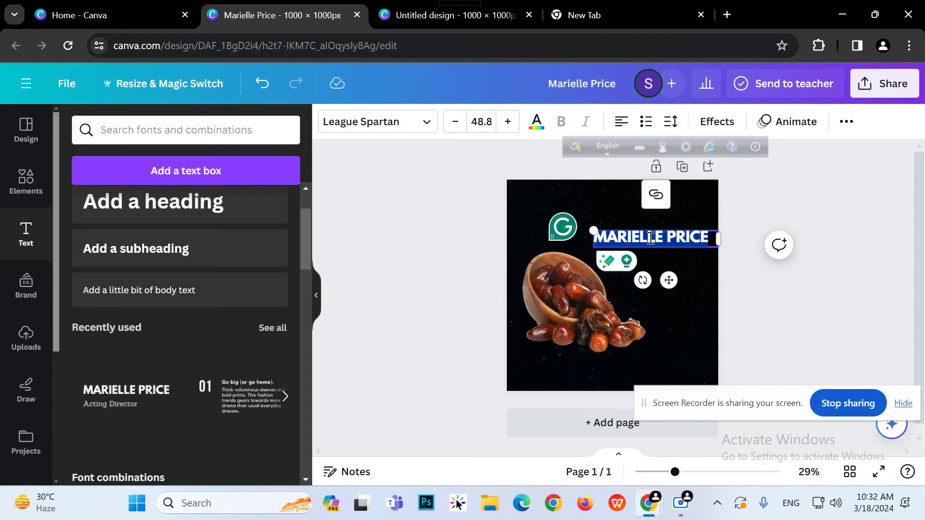
pyautogui.press('F12')
pyautogui.click(637, 244)
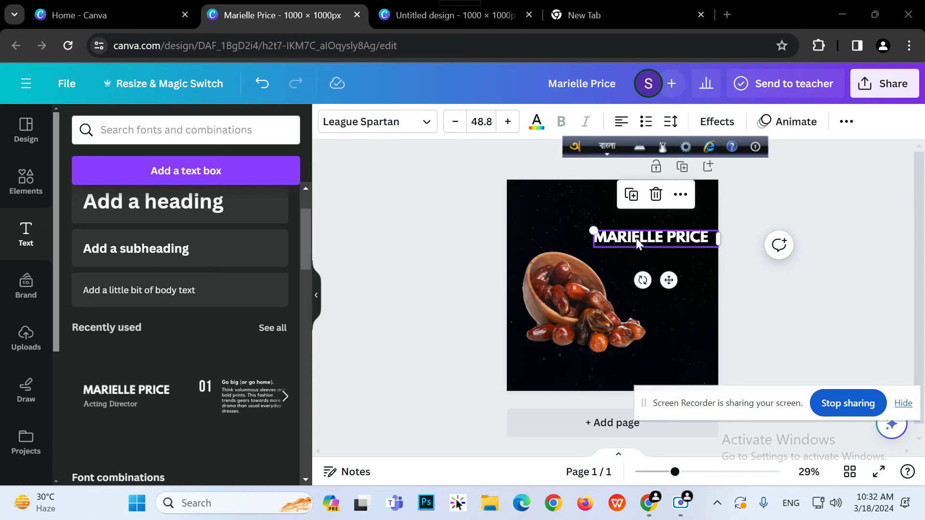
pyautogui.doubleClick(638, 243)
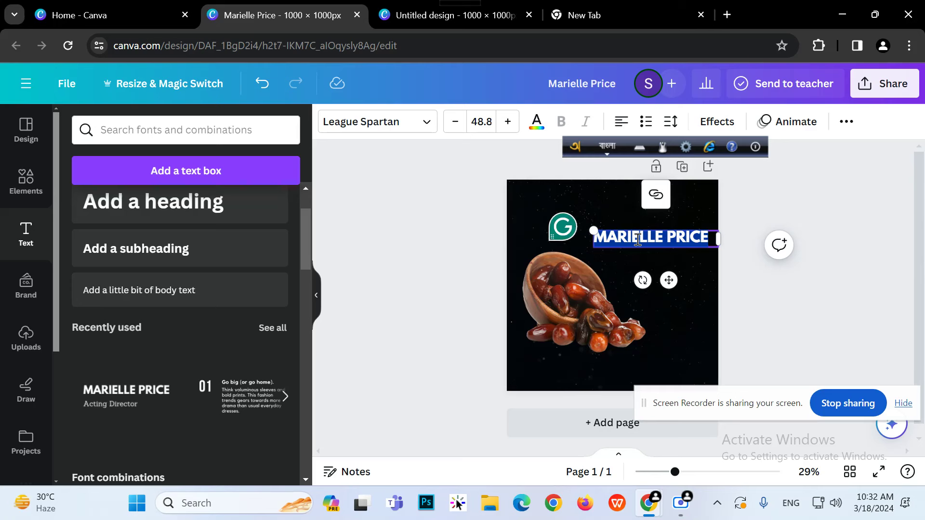
pyautogui.press('BackSpace')
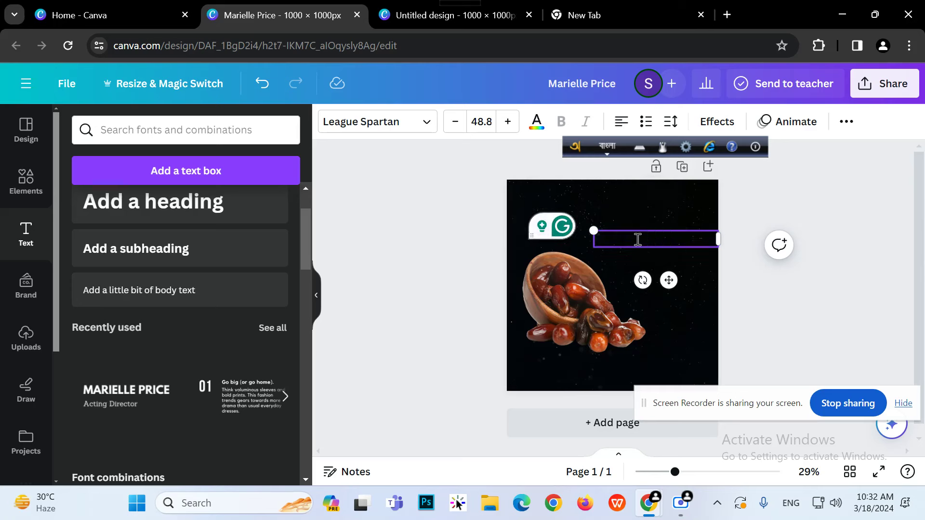
# Write "রমজানে খেজুর আপনাকে শক্তি" as the start of the headline
pyautogui.write('romja')
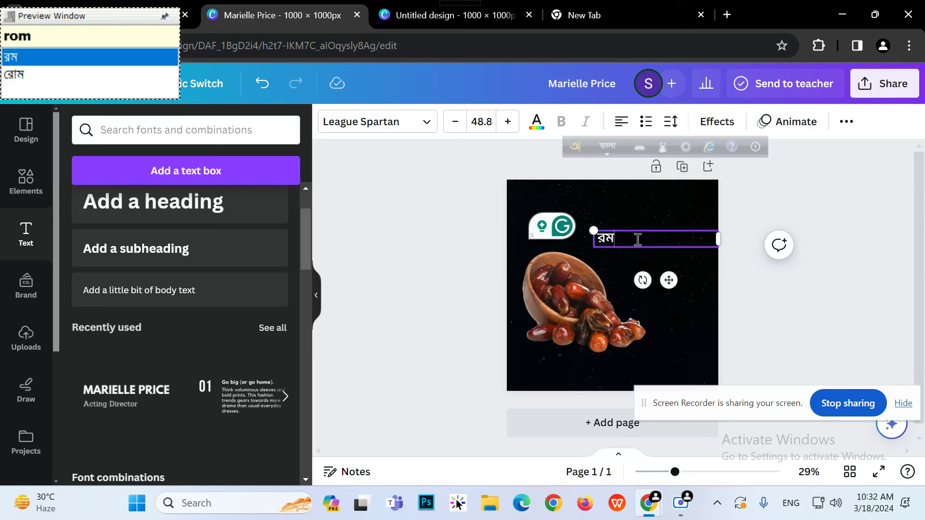
pyautogui.write('ner ')
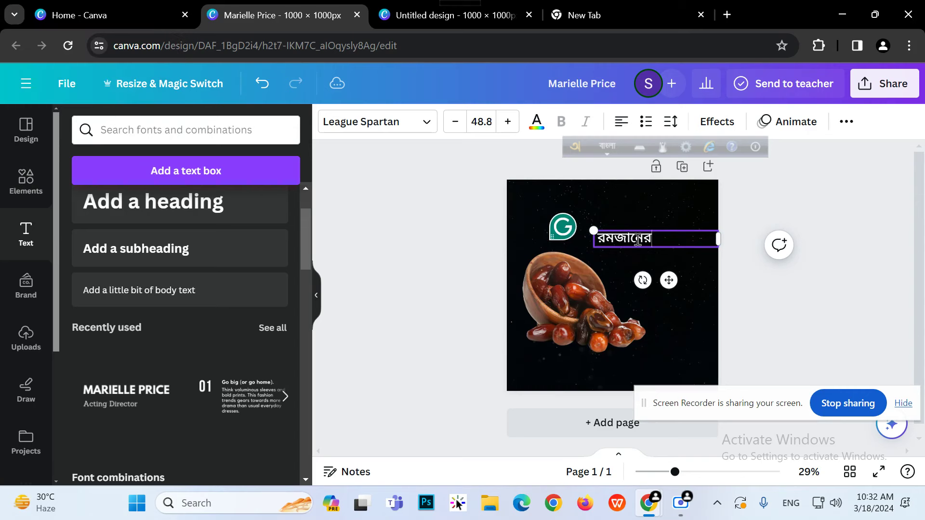
pyautogui.write('khej')
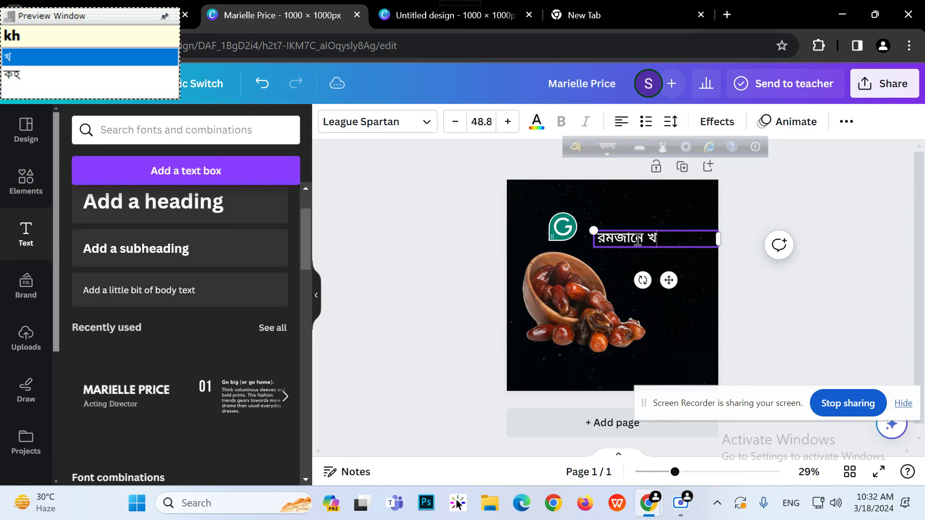
pyautogui.write('ur apona')
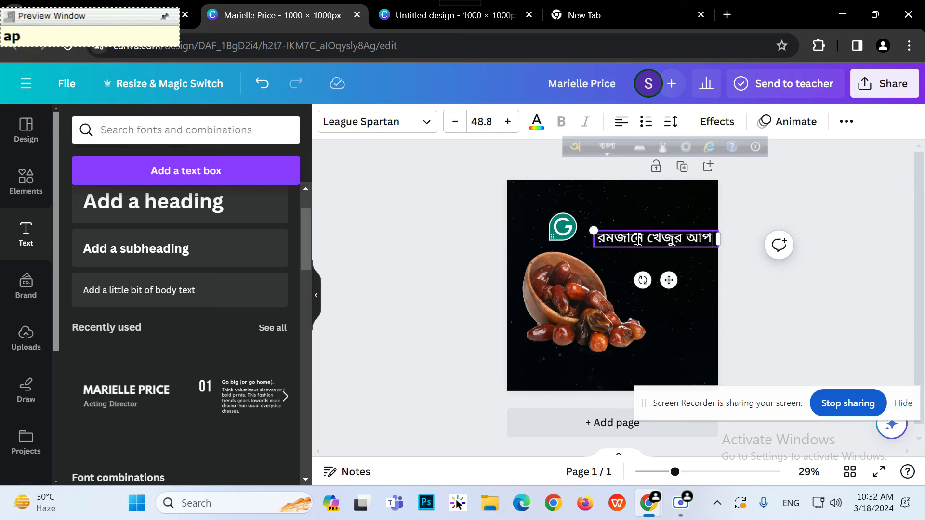
pyautogui.write('ke shk')
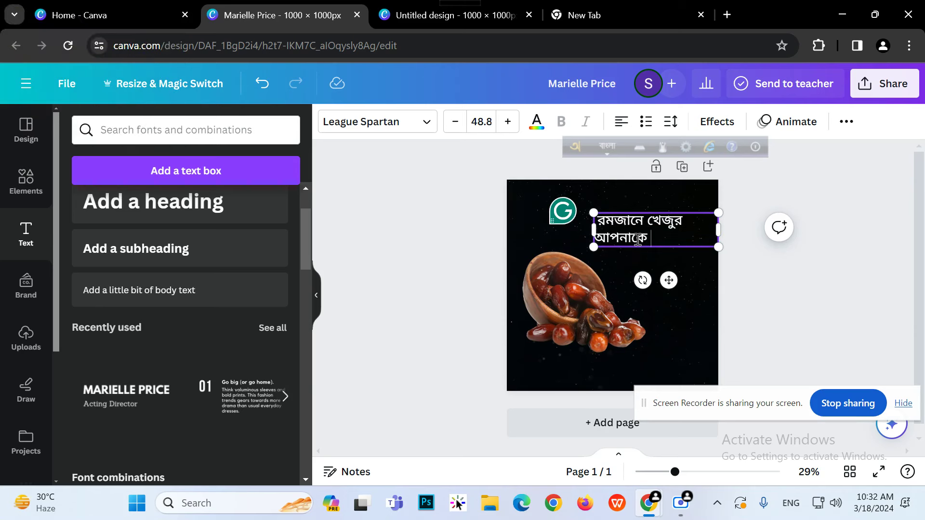
pyautogui.write('ti z')
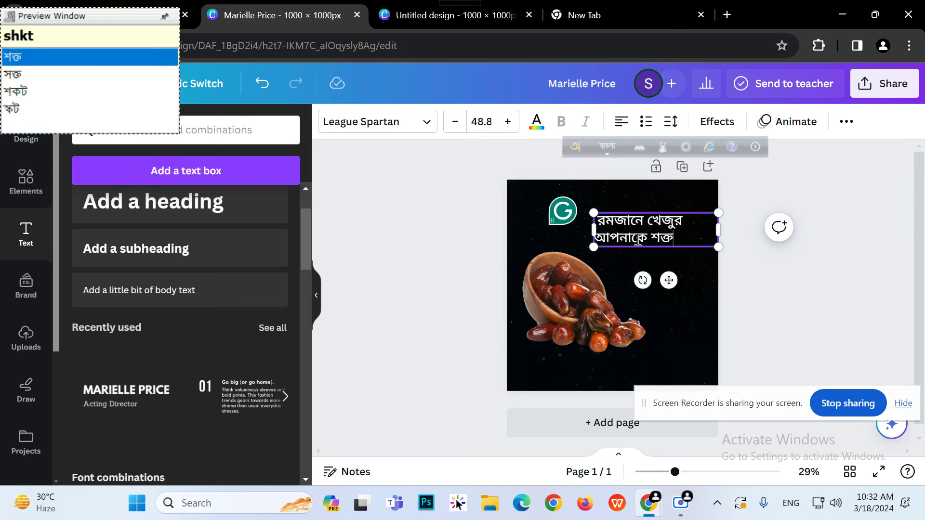
# Complete the headline with "যোগাতে সাহায্য করে।", correcting the spelling of "সাহায্য"
pyautogui.write('Ogate s')
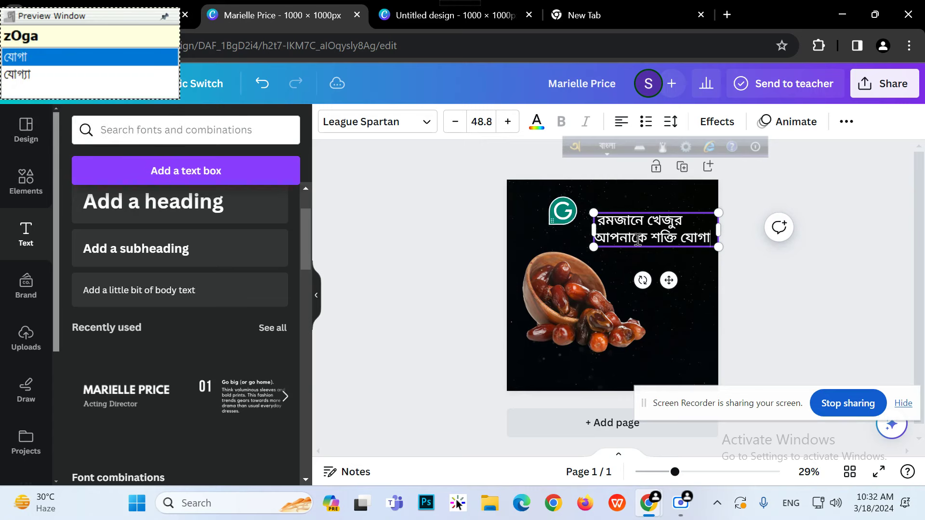
pyautogui.write('o')
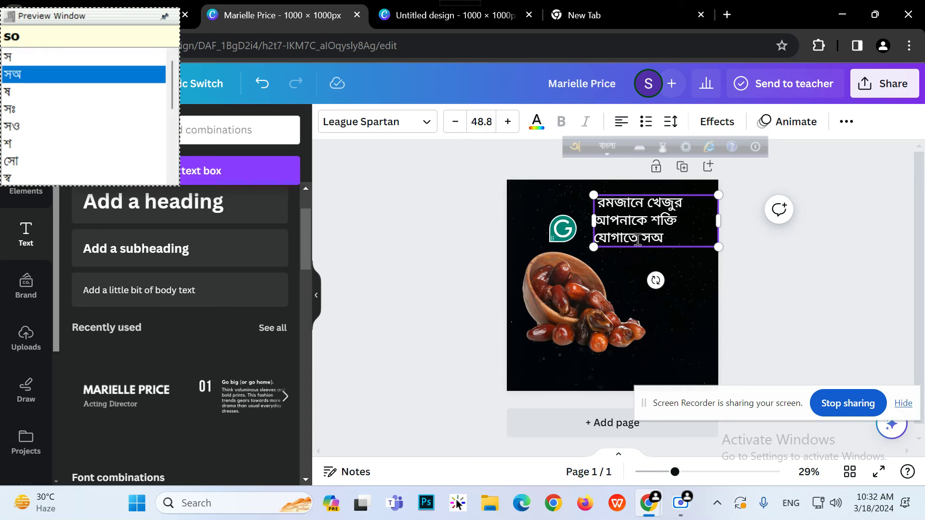
pyautogui.press('BackSpace')
pyautogui.write('ahazt')
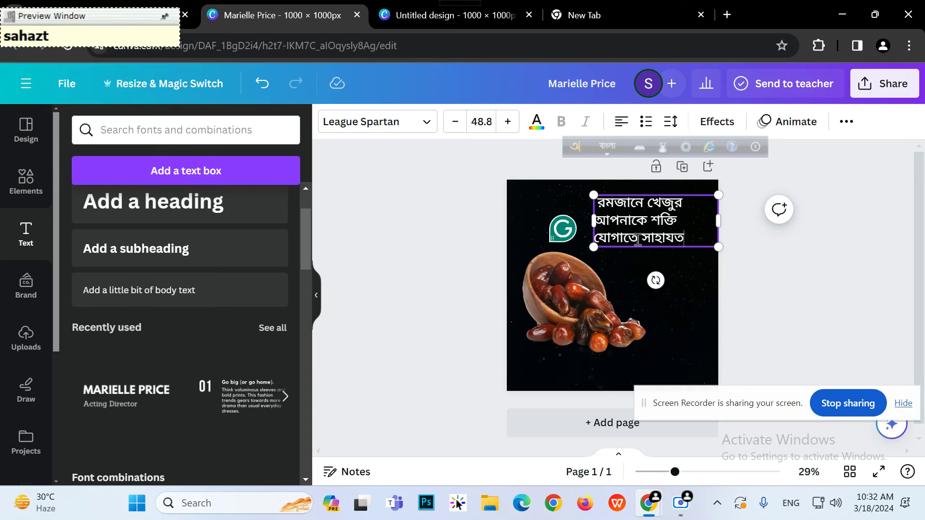
pyautogui.press('BackSpace')
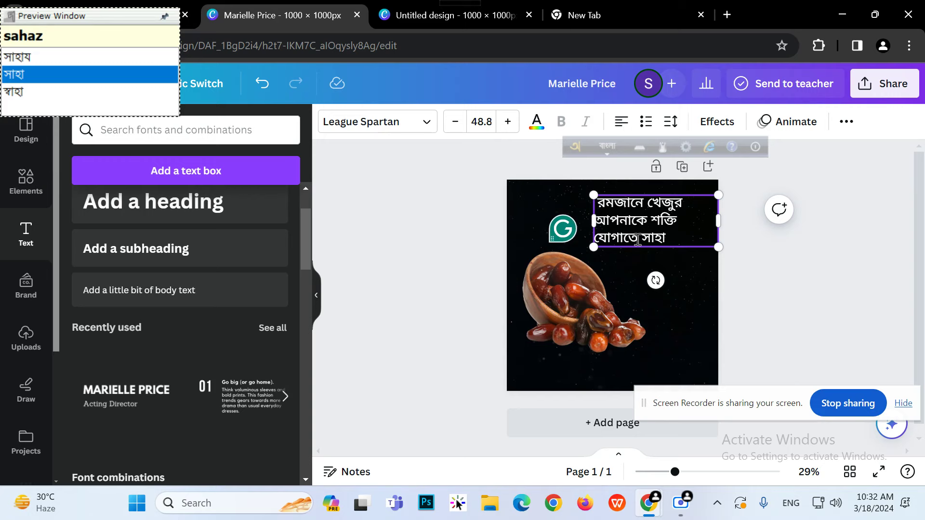
pyautogui.write('y ')
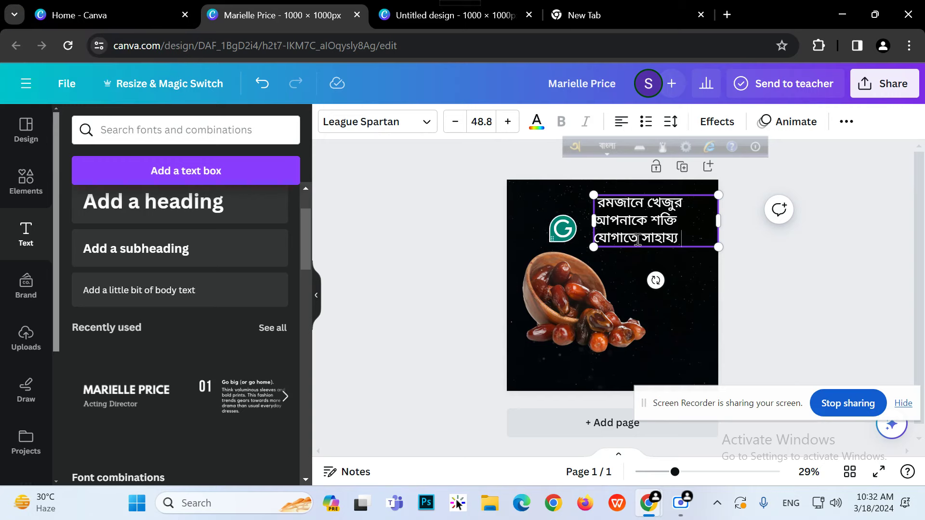
pyautogui.write('kore')
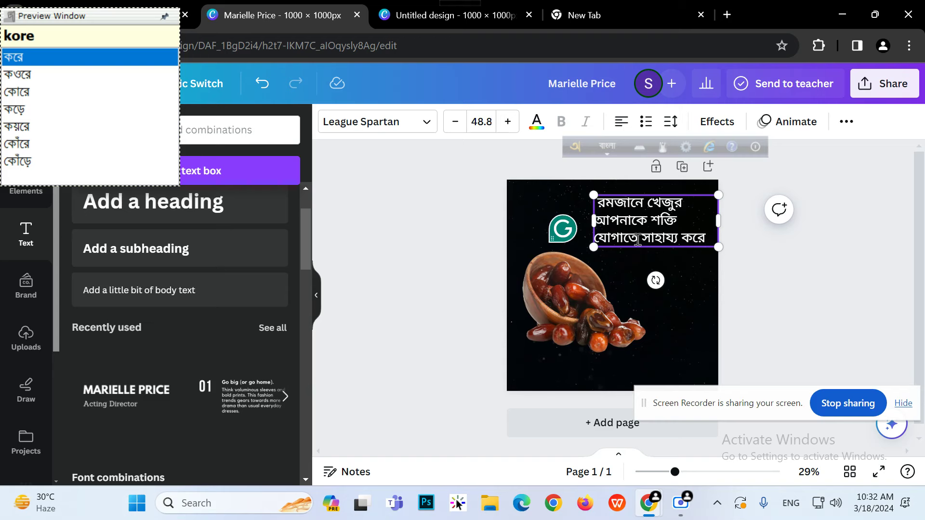
pyautogui.click(835, 261)
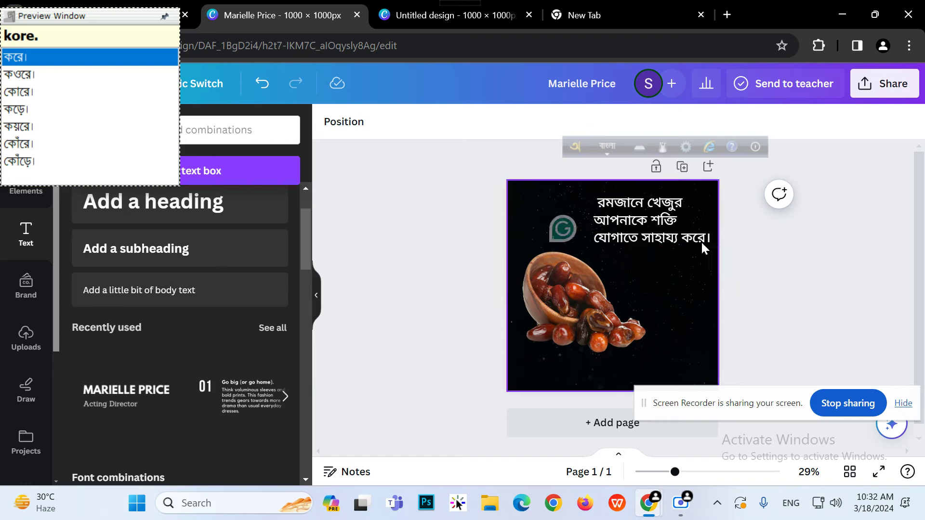
# Move the Bangla headline down and slightly right, beside the bowl of dates
pyautogui.click(684, 239)
pyautogui.moveTo(683, 239); pyautogui.dragTo(693, 263)
pyautogui.click(661, 252)
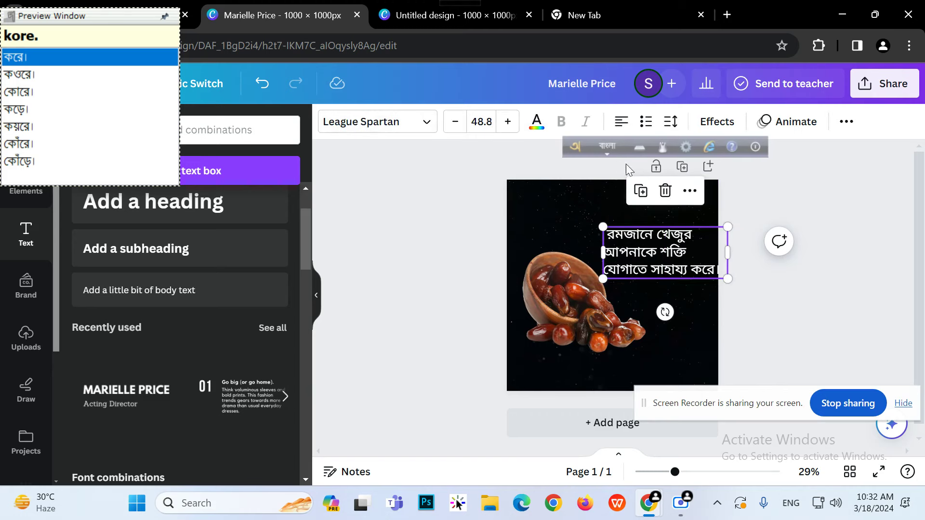
# Switch the input language back to English and set the headline's font to Noto Serif Bengali
pyautogui.click(608, 146)
pyautogui.click(384, 126)
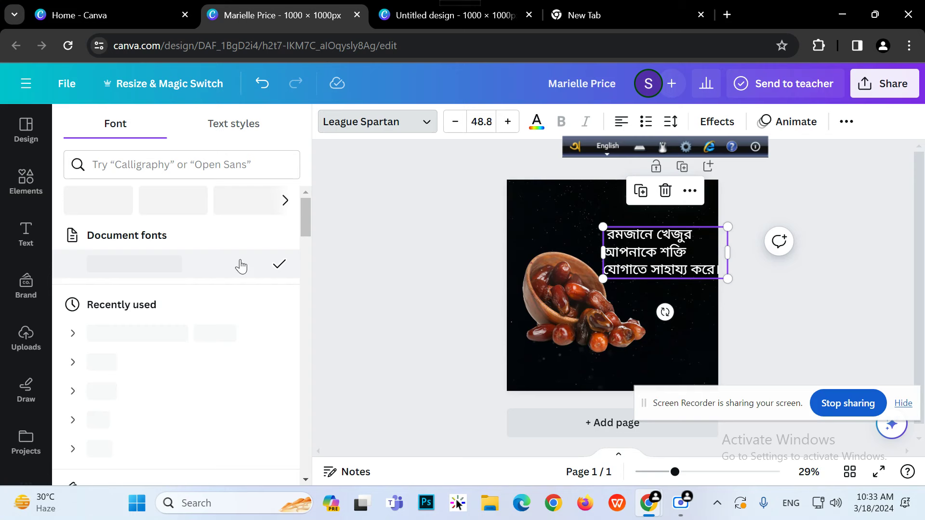
pyautogui.click(187, 334)
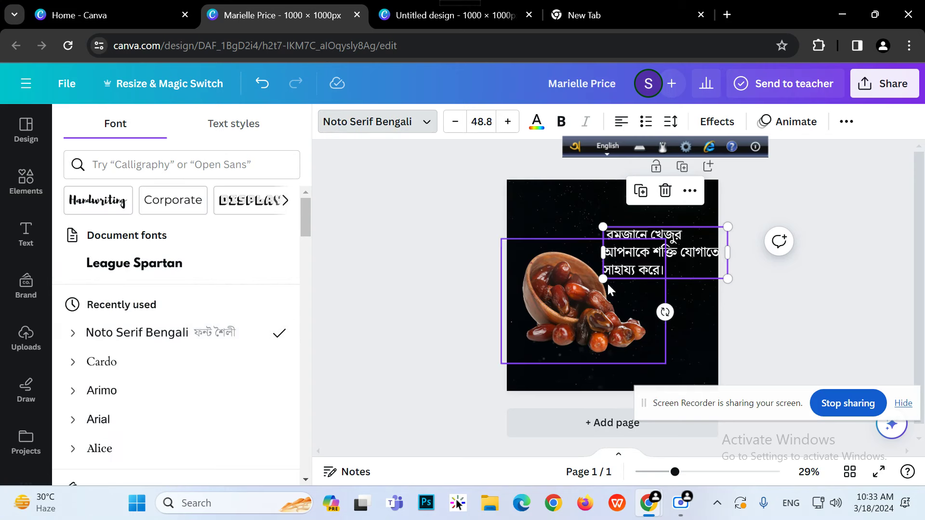
# Resize the Bangla headline's text box and reposition it beside the dates, keeping the text on three lines
pyautogui.click(632, 268)
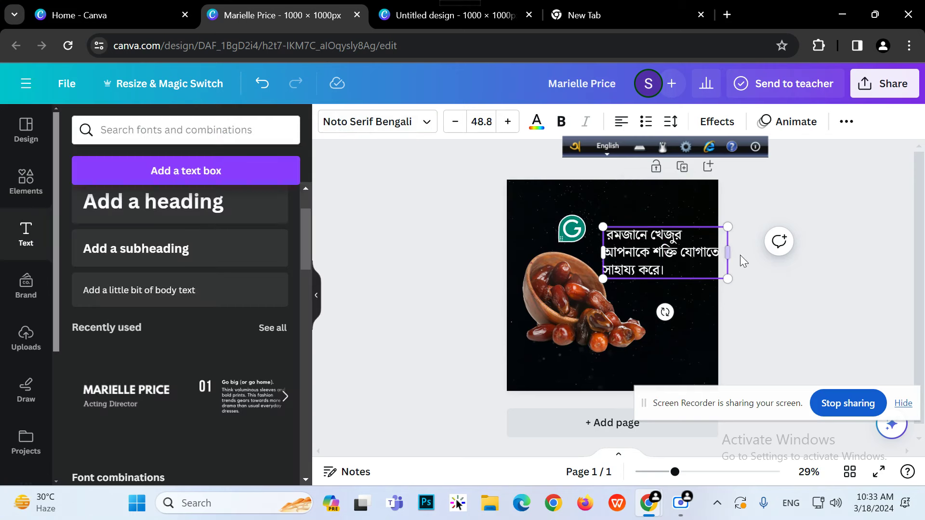
pyautogui.moveTo(728, 252); pyautogui.dragTo(704, 273)
pyautogui.moveTo(639, 236); pyautogui.dragTo(649, 255)
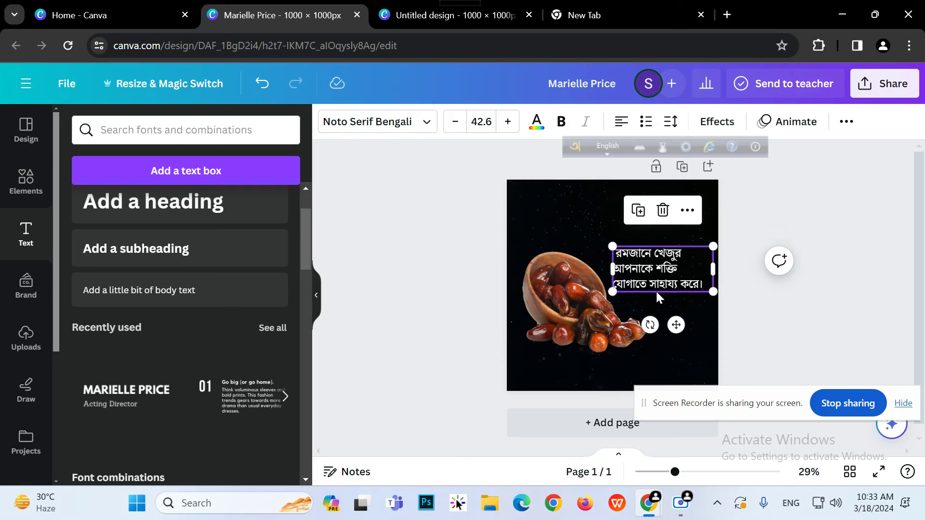
pyautogui.moveTo(612, 245); pyautogui.dragTo(640, 255)
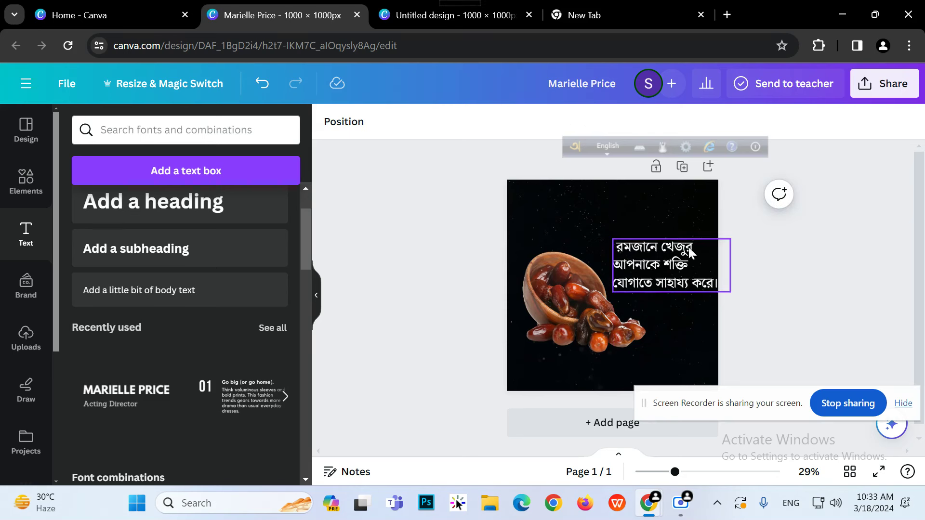
# Delete the black starry background photo and reopen the stock photo results for "ramzan food"
pyautogui.click(631, 198)
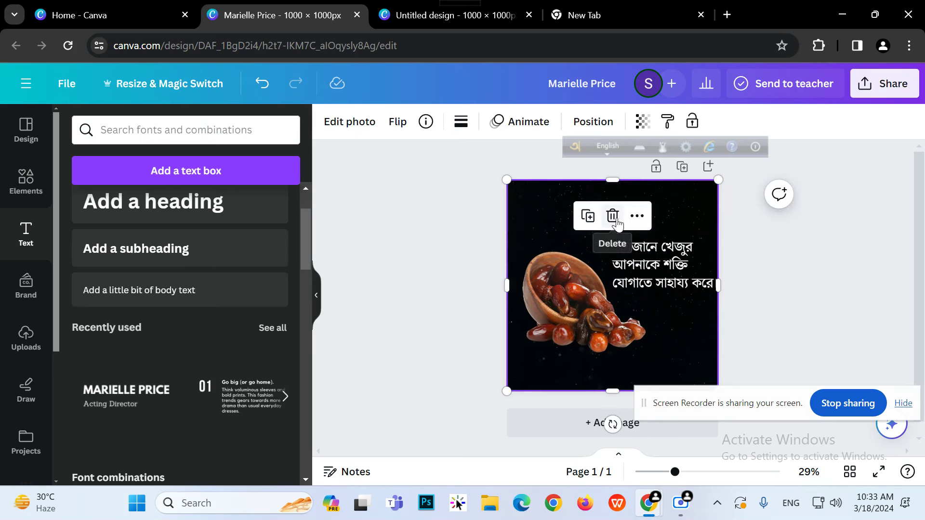
pyautogui.click(613, 217)
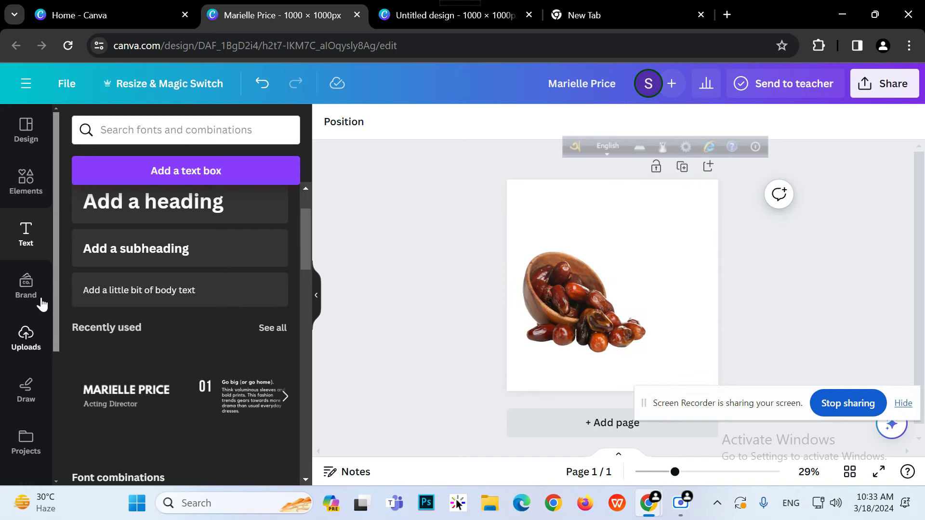
pyautogui.scroll(-3, 26, 433)
pyautogui.scroll(-2, 26, 394)
pyautogui.click(27, 359)
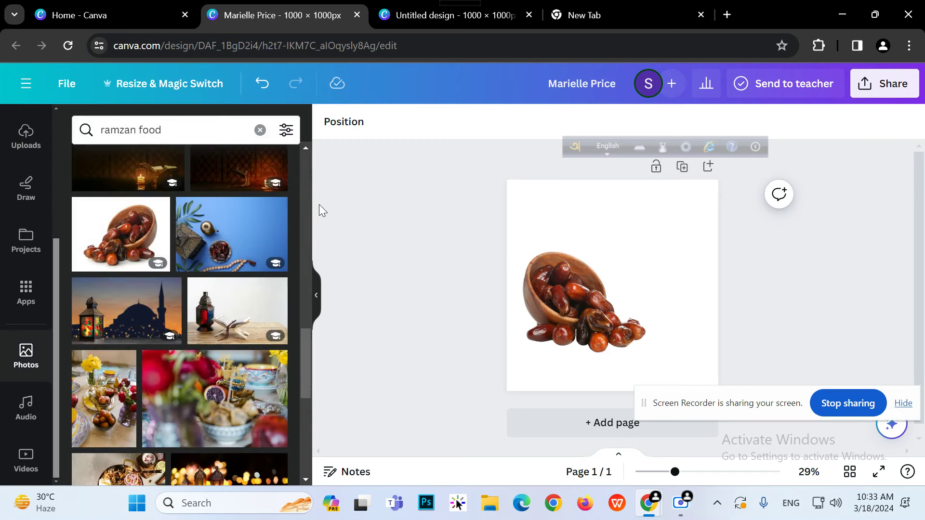
# Search the stock photos for "islamic" and place the dusk photo with the orange lantern so it fills the whole page
pyautogui.scroll(3, 191, 224)
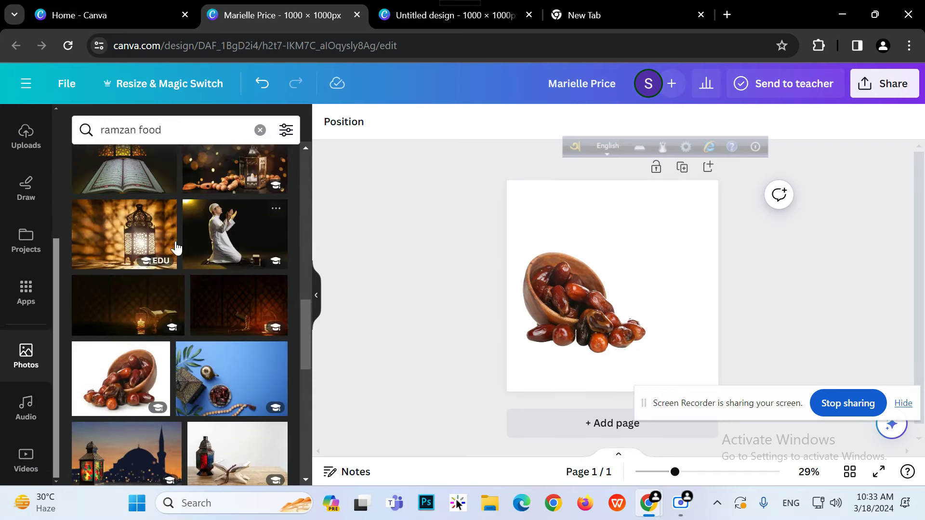
pyautogui.scroll(3, 202, 232)
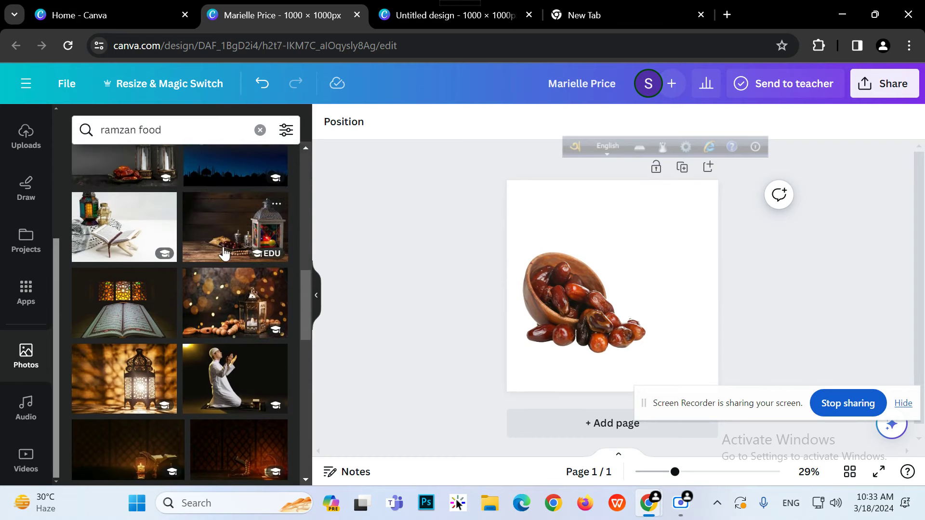
pyautogui.scroll(2, 223, 232)
pyautogui.click(192, 133)
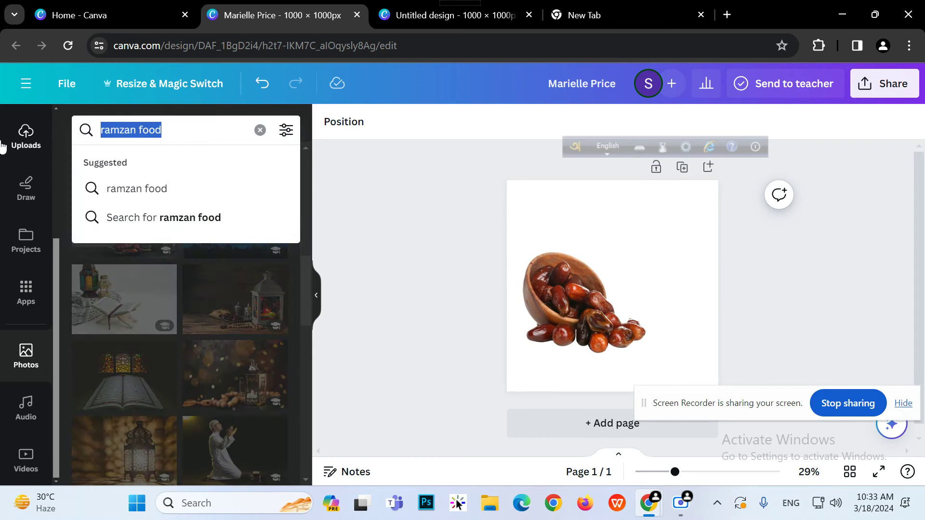
pyautogui.write('islamic')
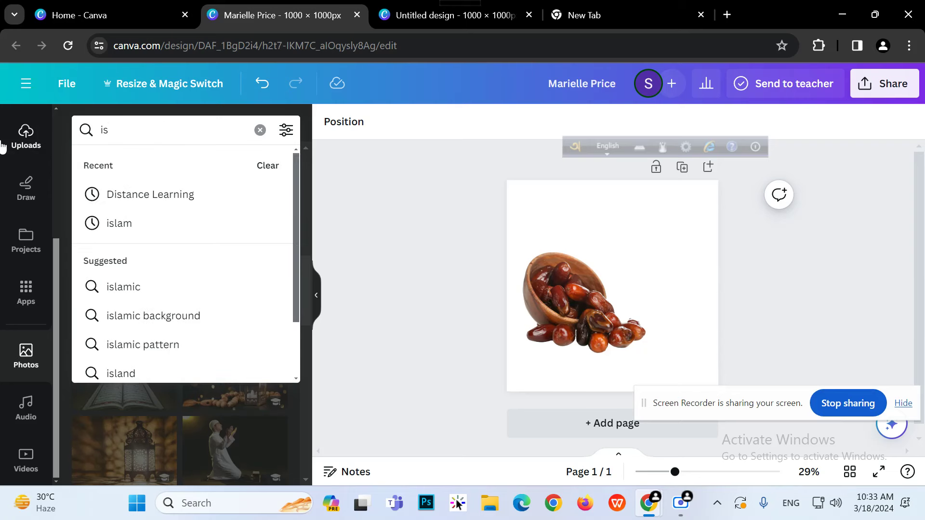
pyautogui.press('Return')
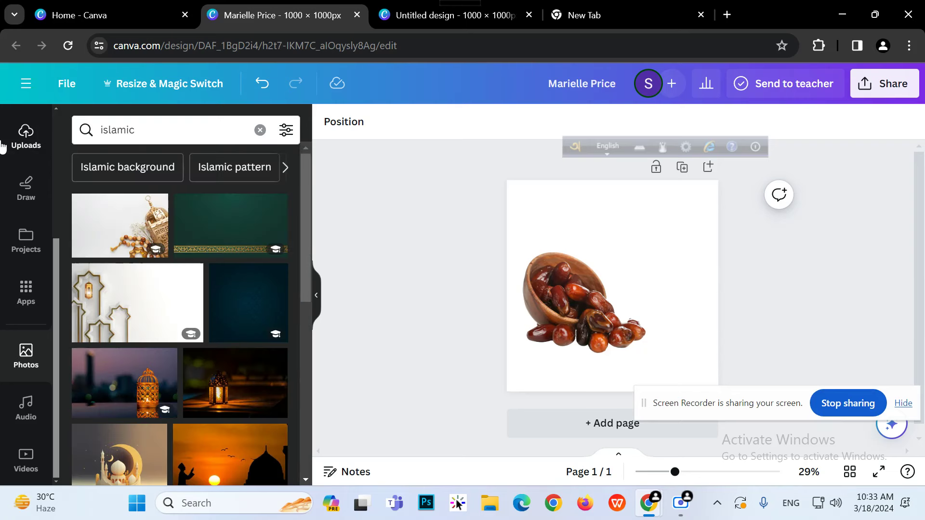
pyautogui.scroll(-3, 215, 343)
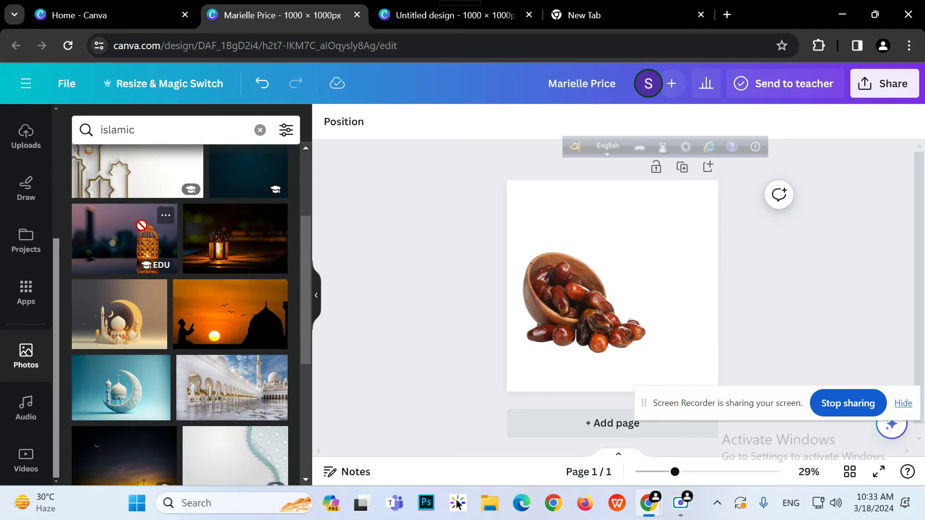
pyautogui.moveTo(141, 225); pyautogui.dragTo(535, 192)
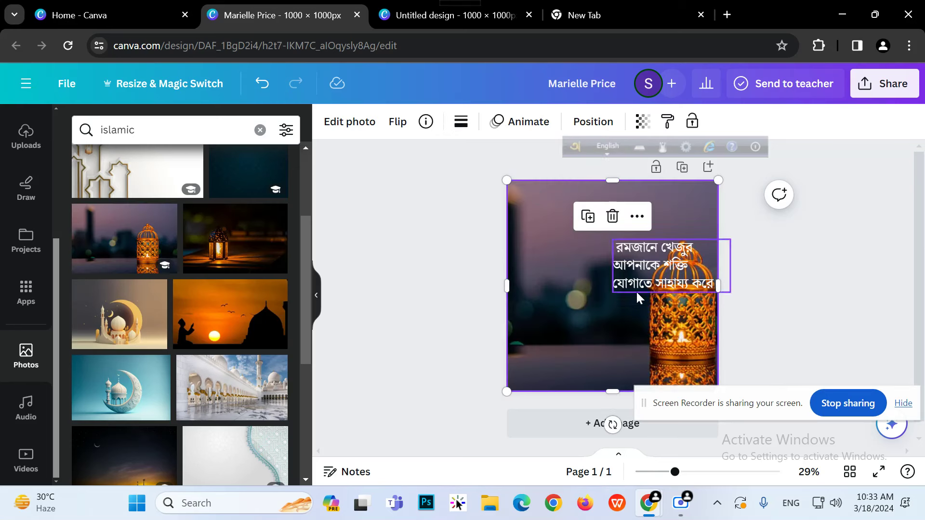
pyautogui.click(370, 264)
pyautogui.click(622, 328)
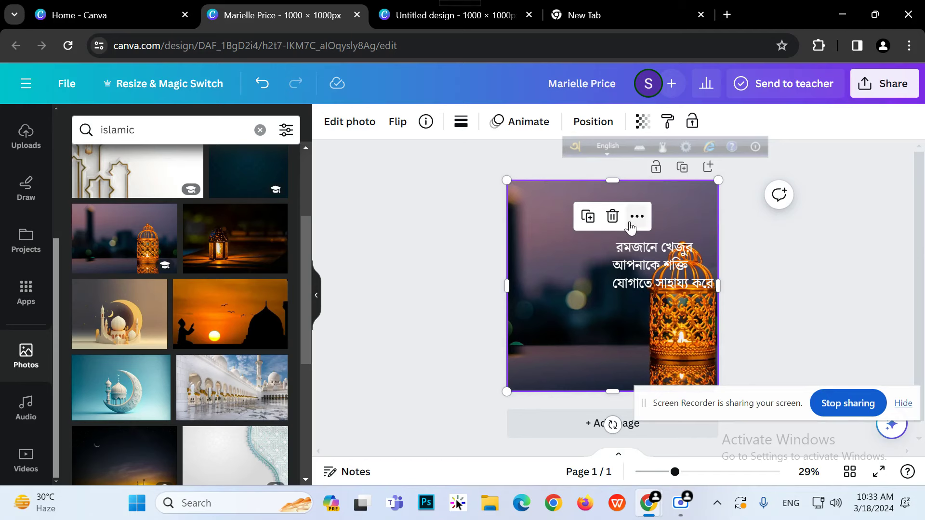
pyautogui.click(440, 244)
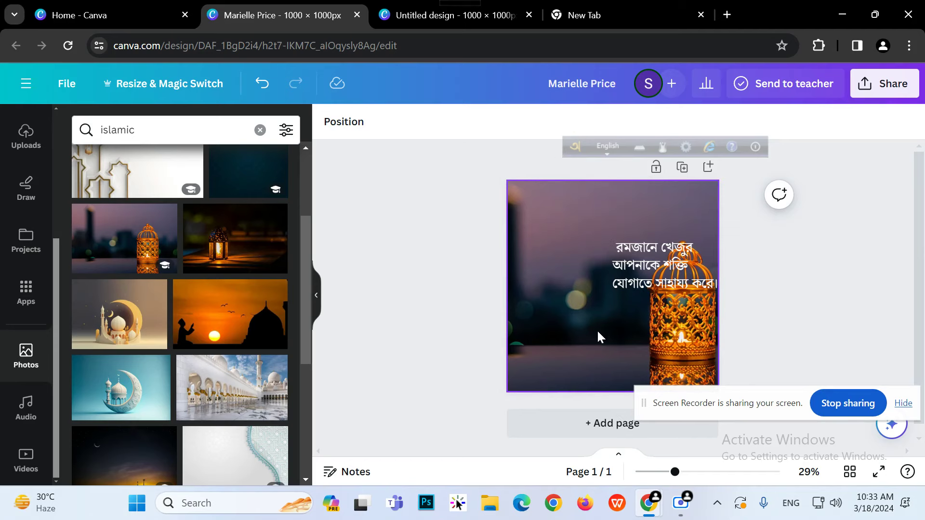
# Move the Bangla headline off the lantern to the upper left area of the design
pyautogui.moveTo(631, 284); pyautogui.dragTo(543, 249)
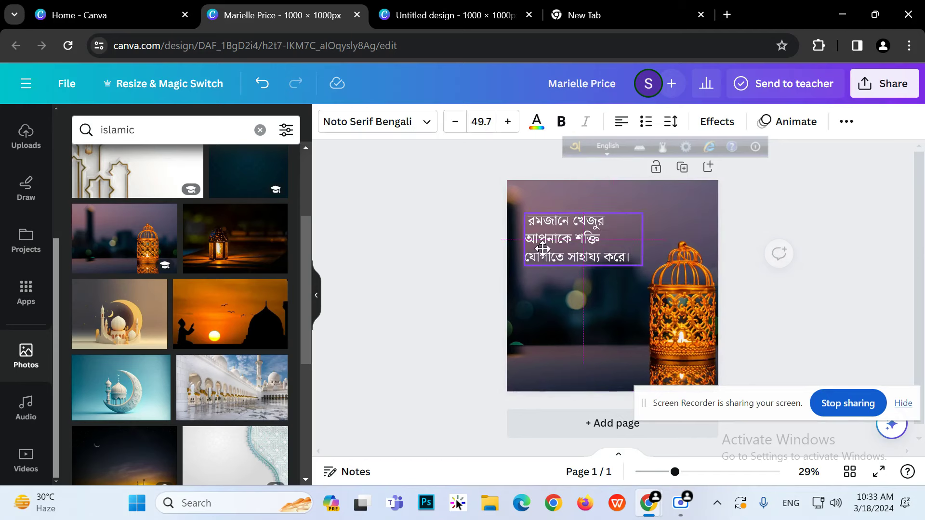
pyautogui.click(665, 337)
pyautogui.click(497, 311)
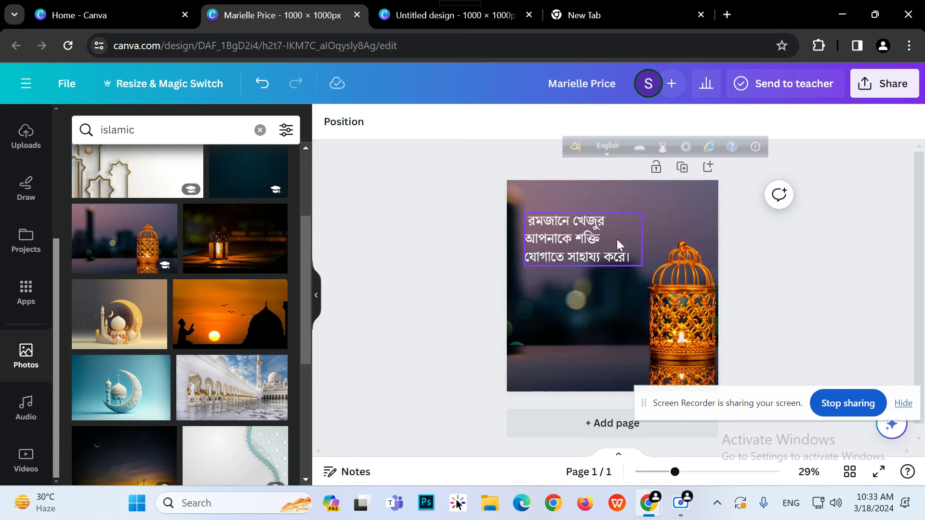
pyautogui.click(671, 192)
pyautogui.click(637, 218)
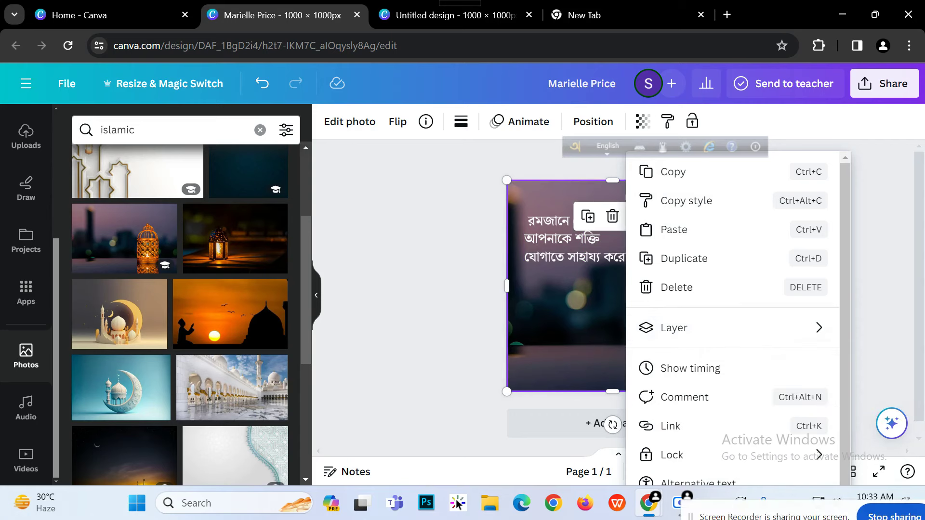
pyautogui.click(706, 330)
pyautogui.press('Escape')
pyautogui.click(363, 323)
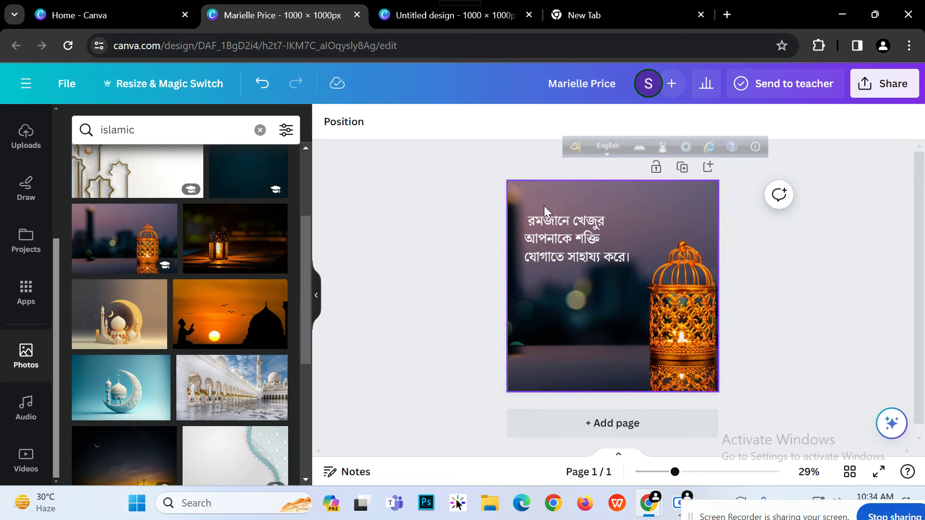
# Send the lantern photo to the back layer and move the bowl of dates to the design's lower left corner
pyautogui.click(545, 201)
pyautogui.click(631, 222)
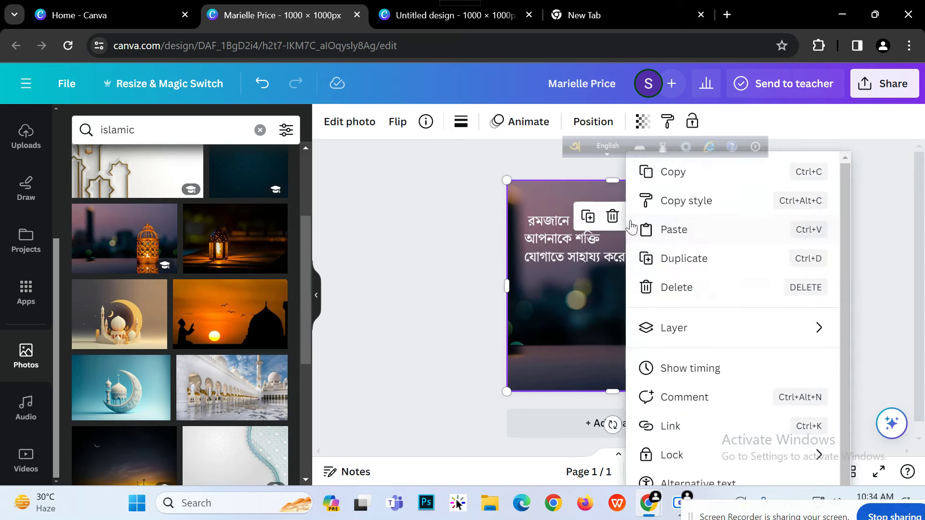
pyautogui.moveTo(647, 339)
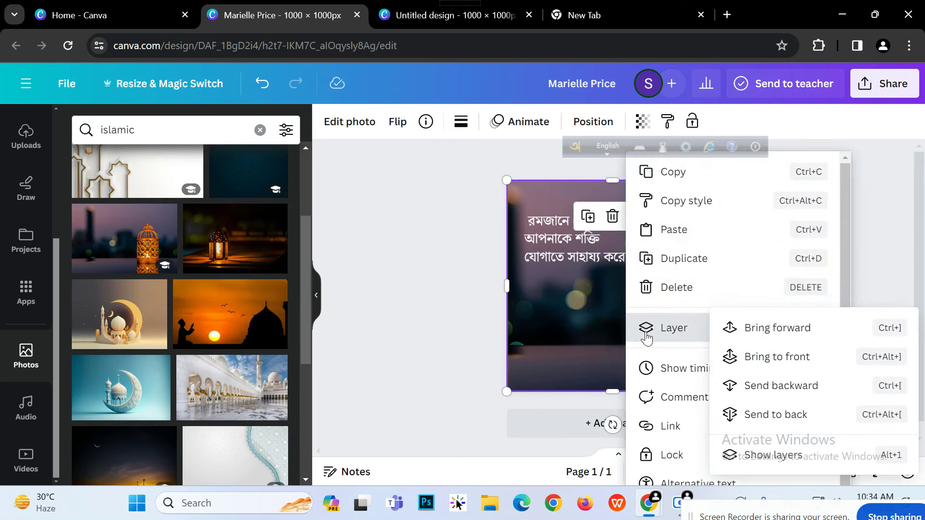
pyautogui.click(747, 414)
pyautogui.moveTo(570, 322); pyautogui.dragTo(543, 341)
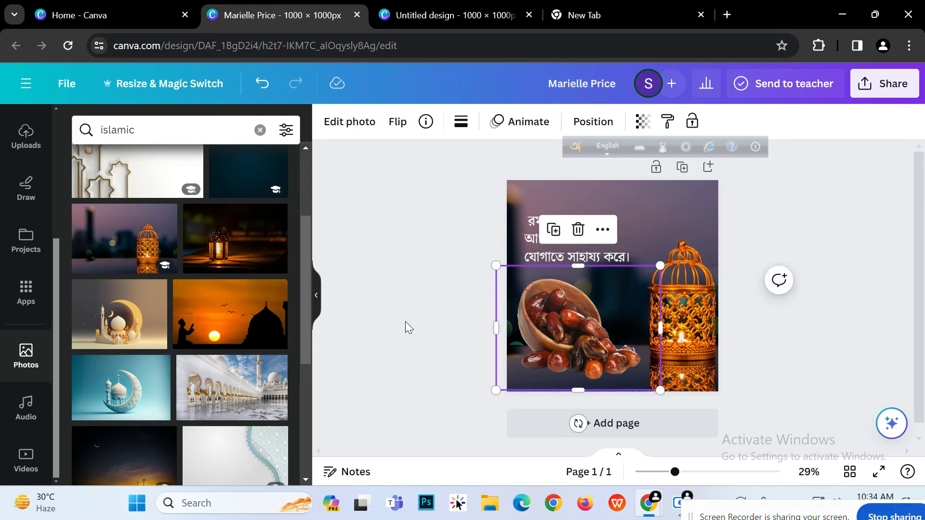
# Move the Bangla headline to the design's upper right, just above the lantern
pyautogui.click(405, 322)
pyautogui.click(545, 261)
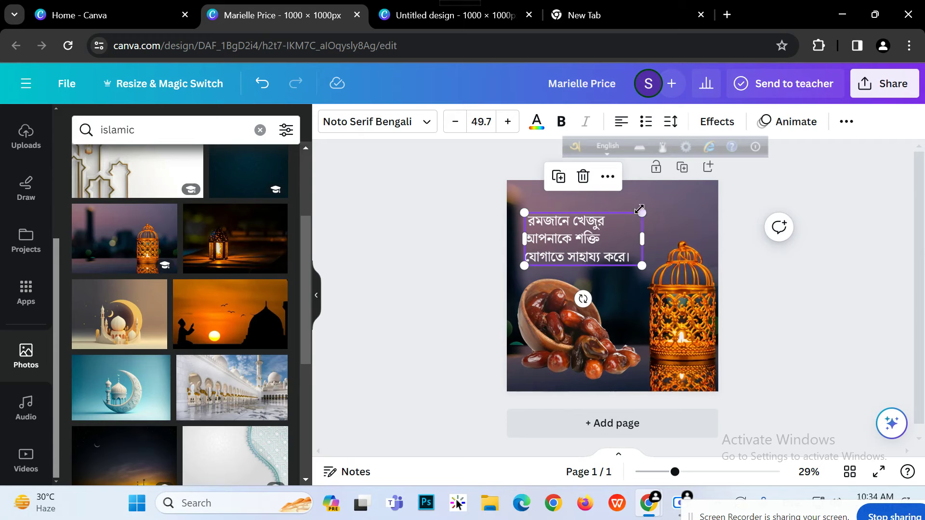
pyautogui.moveTo(574, 255); pyautogui.dragTo(640, 244)
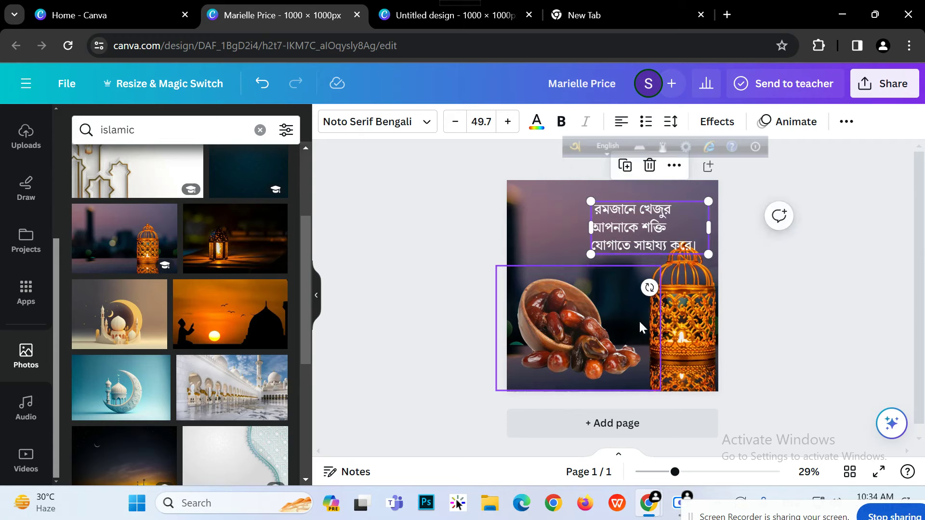
# Shrink the bowl of dates and position it in the design's lower left corner, clear of the lantern
pyautogui.click(564, 331)
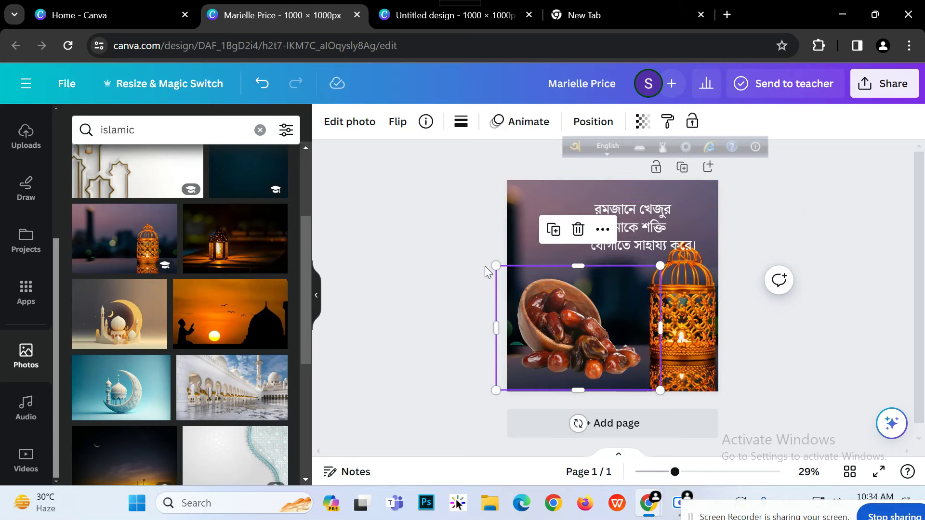
pyautogui.moveTo(497, 265); pyautogui.dragTo(562, 314)
pyautogui.moveTo(593, 355); pyautogui.dragTo(551, 351)
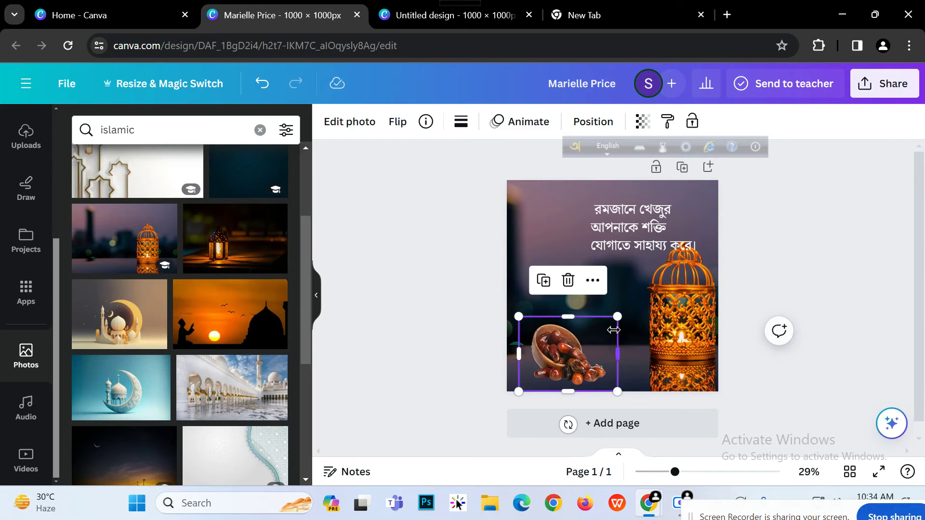
pyautogui.moveTo(616, 318); pyautogui.dragTo(624, 311)
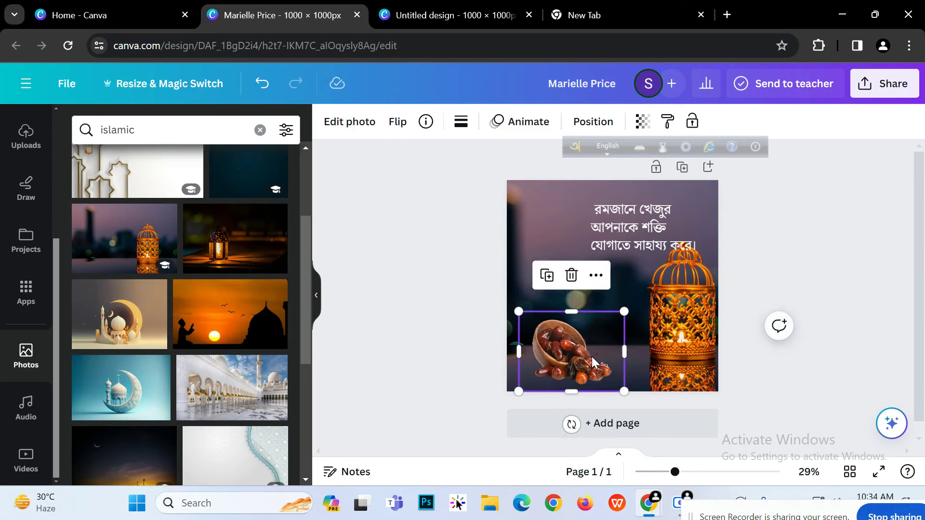
pyautogui.moveTo(593, 362); pyautogui.dragTo(586, 358)
pyautogui.click(438, 244)
pyautogui.click(566, 363)
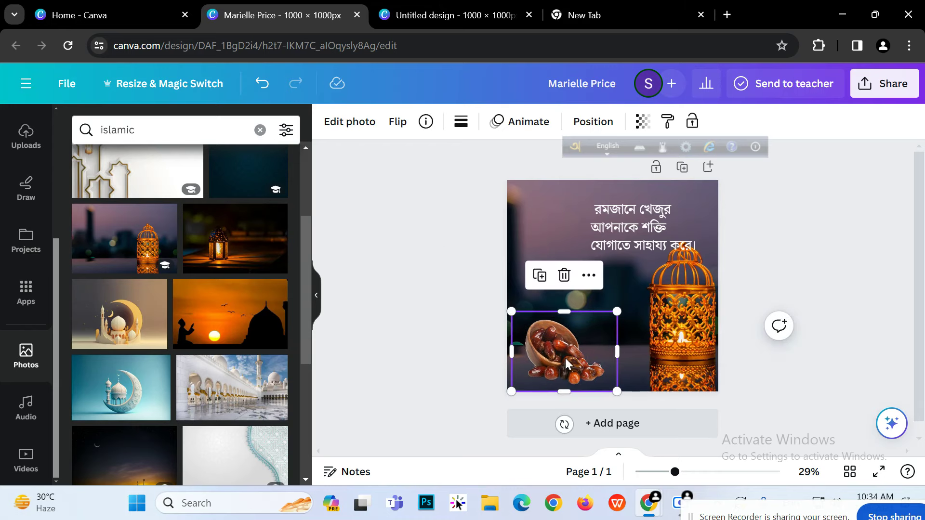
pyautogui.moveTo(616, 311); pyautogui.dragTo(629, 304)
# Shift the Bangla headline slightly left so it sits near the top centre, clear of the lantern
pyautogui.click(467, 285)
pyautogui.moveTo(593, 232); pyautogui.dragTo(557, 232)
pyautogui.click(364, 241)
# Add a square shape and form it into a dark horizontal bar from the design's left edge to the lantern
pyautogui.scroll(4, 29, 202)
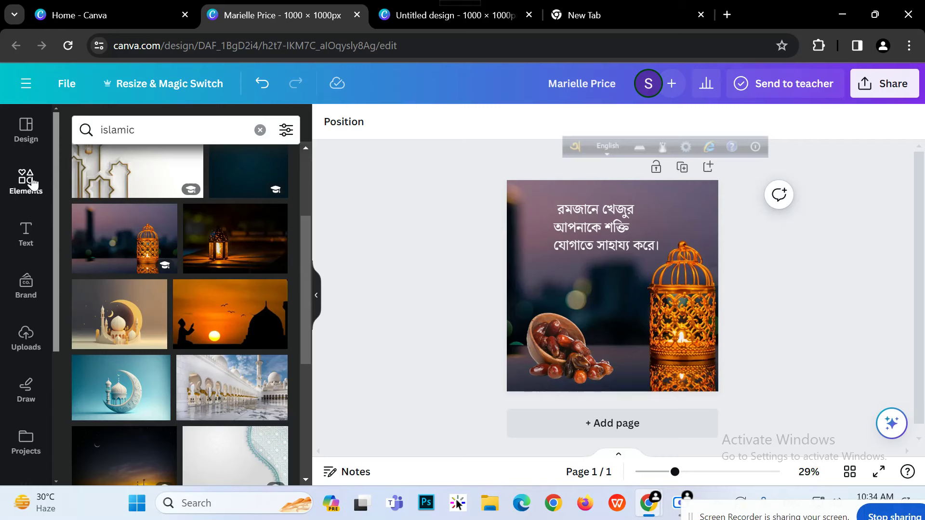
pyautogui.click(29, 182)
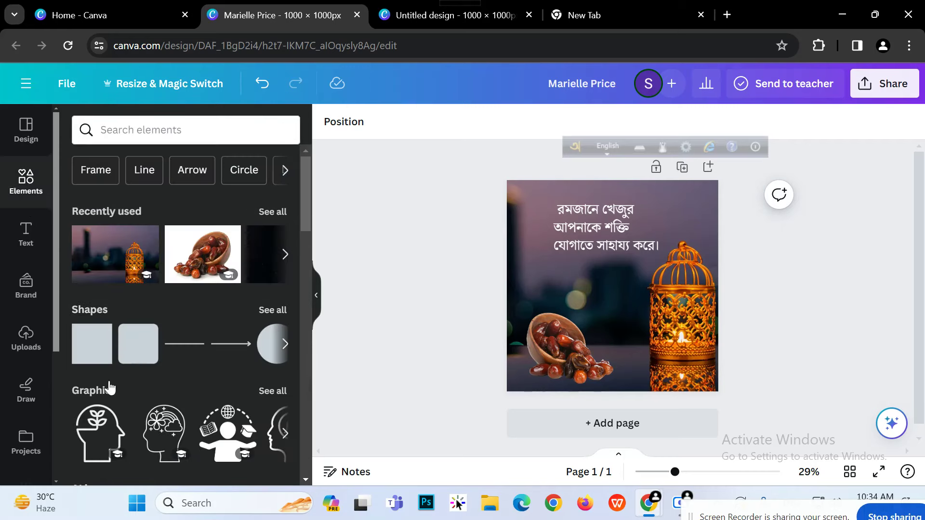
pyautogui.click(96, 367)
pyautogui.moveTo(611, 253); pyautogui.dragTo(652, 255)
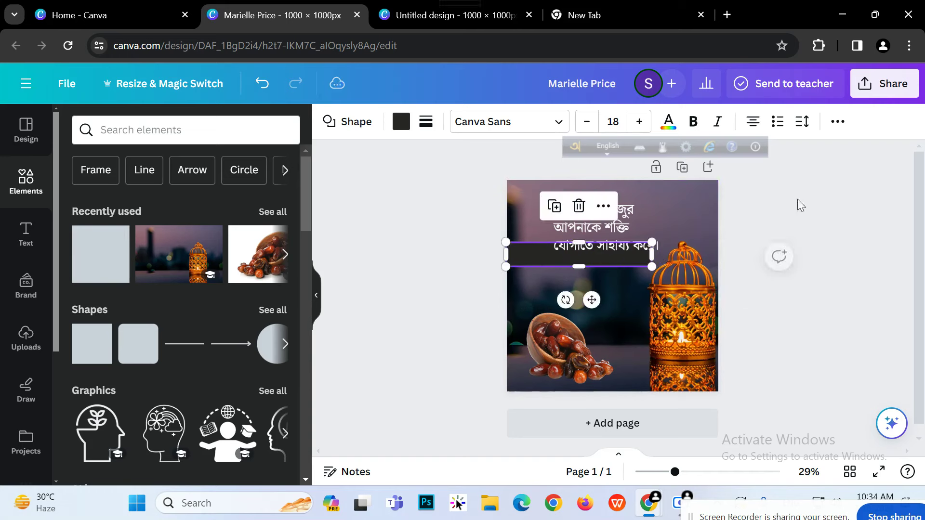
# Widen the Bangla headline's text box so the text runs on two lines, and move it onto the dark bar
pyautogui.click(686, 225)
pyautogui.click(687, 224)
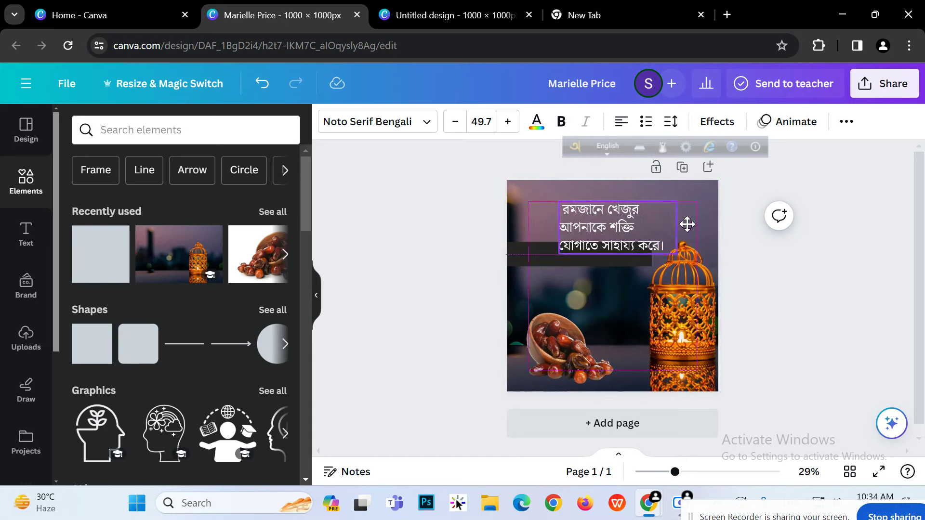
pyautogui.moveTo(687, 224); pyautogui.dragTo(725, 232)
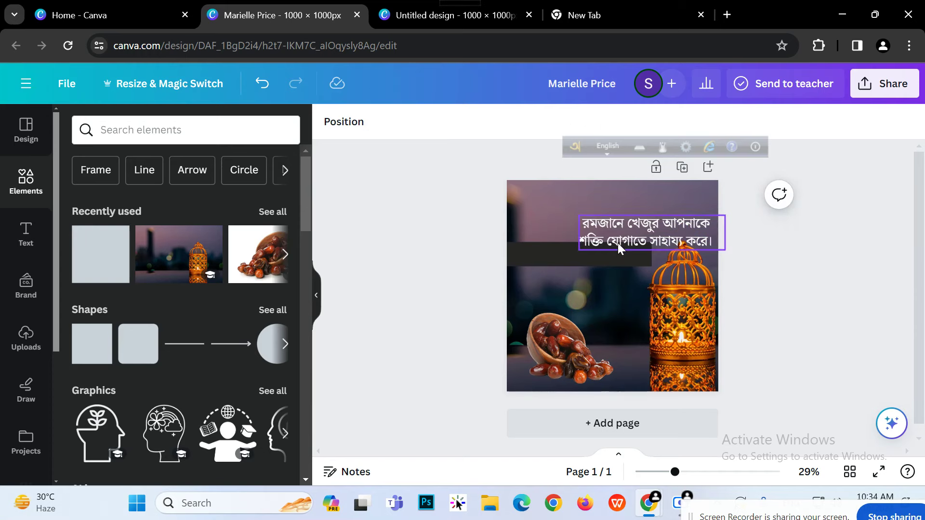
pyautogui.moveTo(616, 246); pyautogui.dragTo(584, 263)
pyautogui.moveTo(692, 233); pyautogui.dragTo(536, 266)
# Justify the Bangla headline at font size 41.3 and adjust the dark bar's height to hold both lines
pyautogui.click(641, 260)
pyautogui.click(580, 263)
pyautogui.click(622, 121)
pyautogui.click(621, 121)
pyautogui.click(621, 122)
pyautogui.moveTo(612, 244); pyautogui.dragTo(649, 261)
pyautogui.moveTo(591, 275); pyautogui.dragTo(590, 278)
# Remove the leading space before the first word of the Bangla headline
pyautogui.click(580, 265)
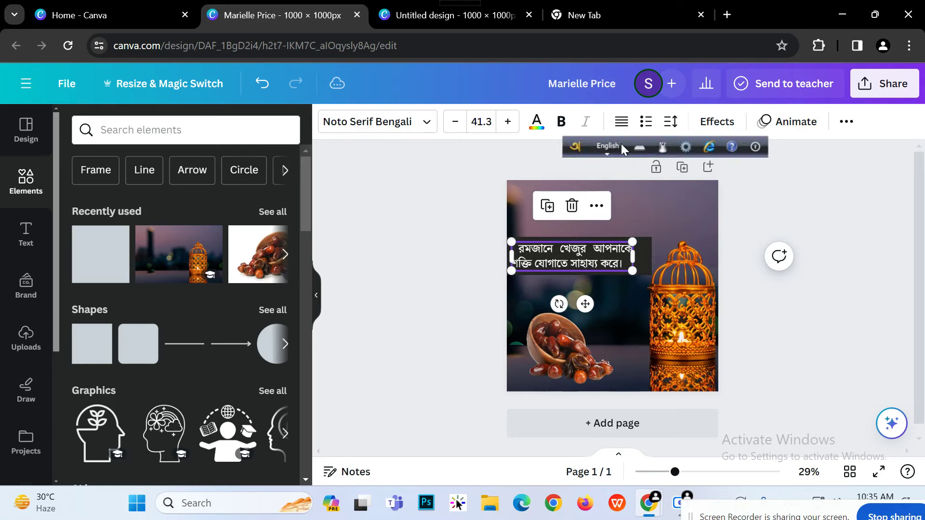
pyautogui.click(522, 253)
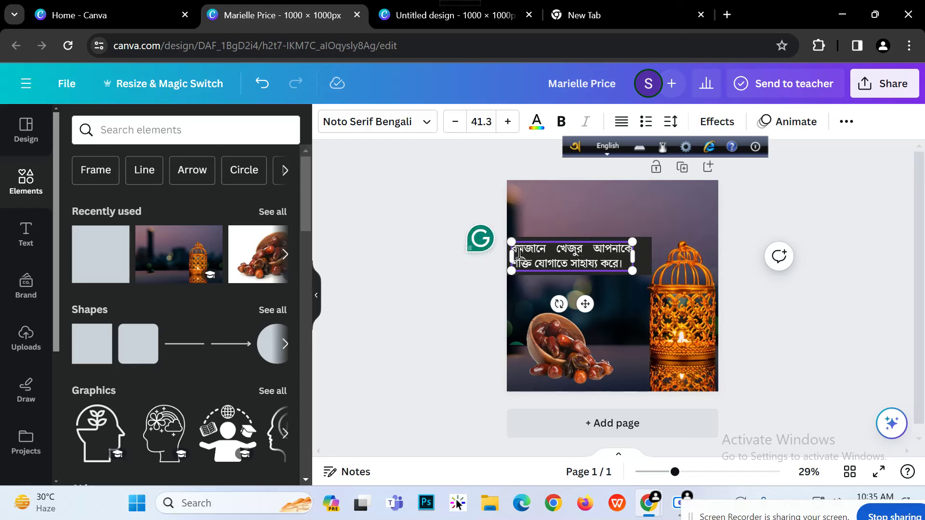
pyautogui.click(451, 296)
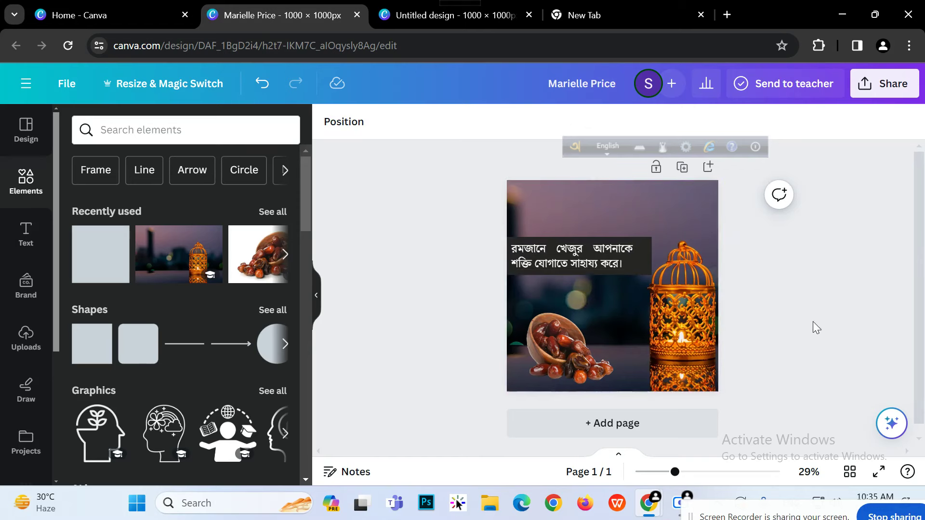
# Change the bar behind the headline to the dark reddish brown from the dates photo's colours
pyautogui.click(638, 268)
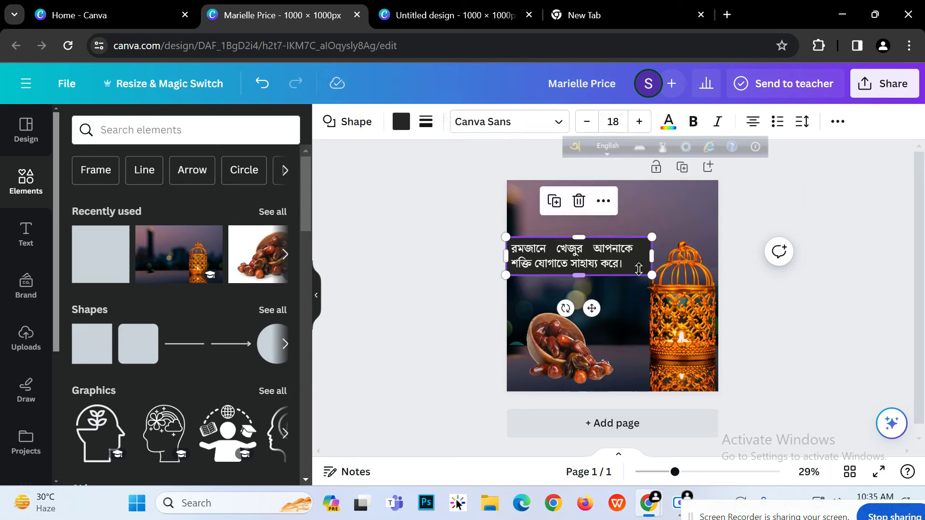
pyautogui.click(899, 248)
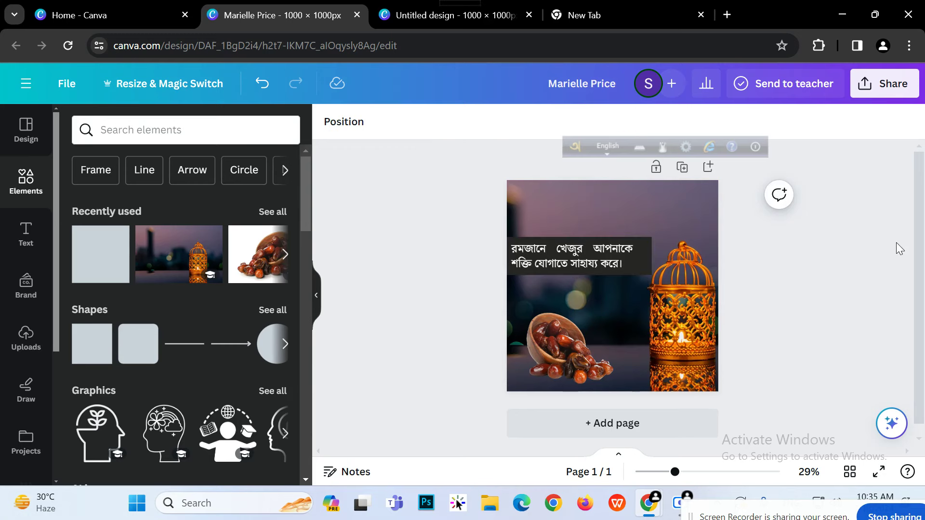
pyautogui.click(646, 269)
pyautogui.click(401, 121)
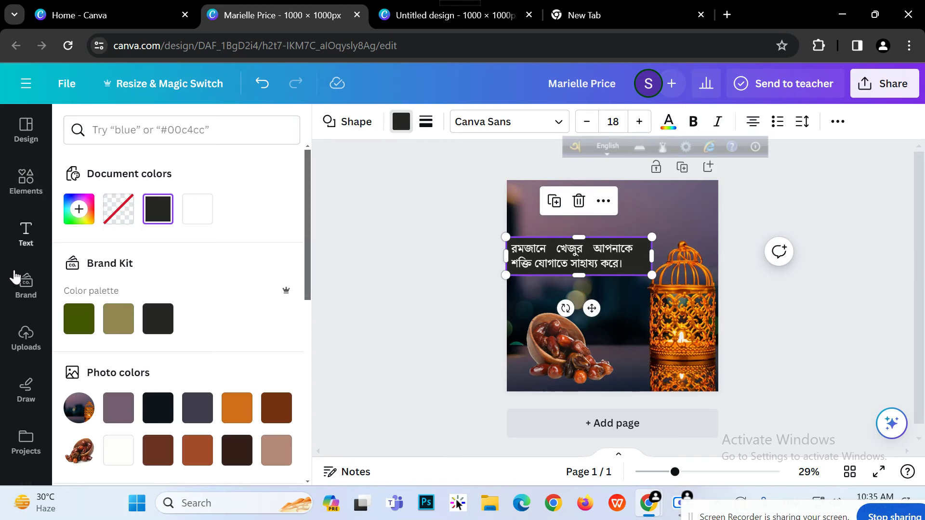
pyautogui.scroll(-2, 186, 374)
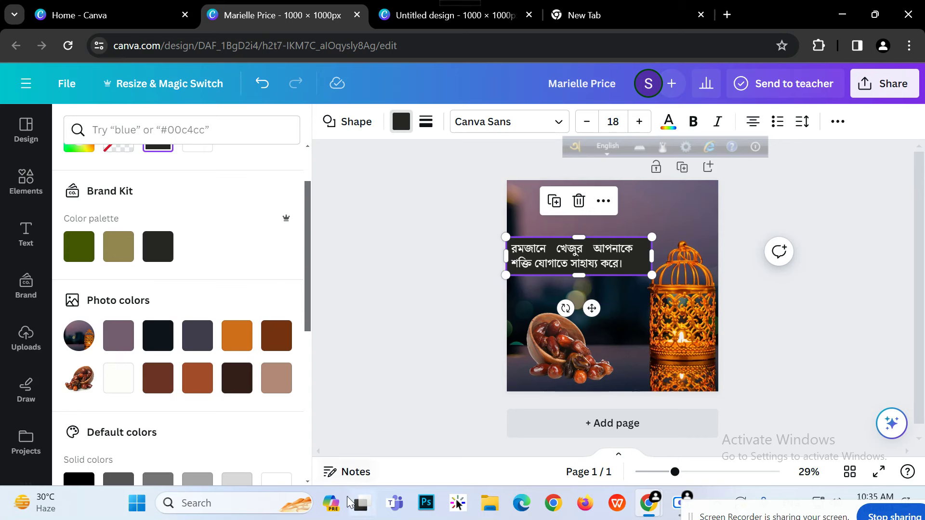
pyautogui.click(164, 385)
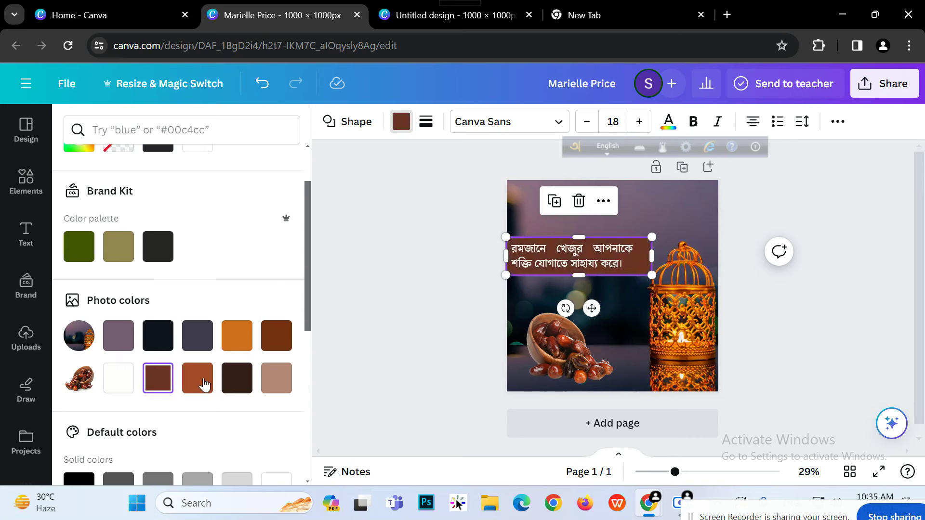
# Recolour the headline bar orange from the lantern photo's colours, then make the bar slightly narrower and taller
pyautogui.click(234, 347)
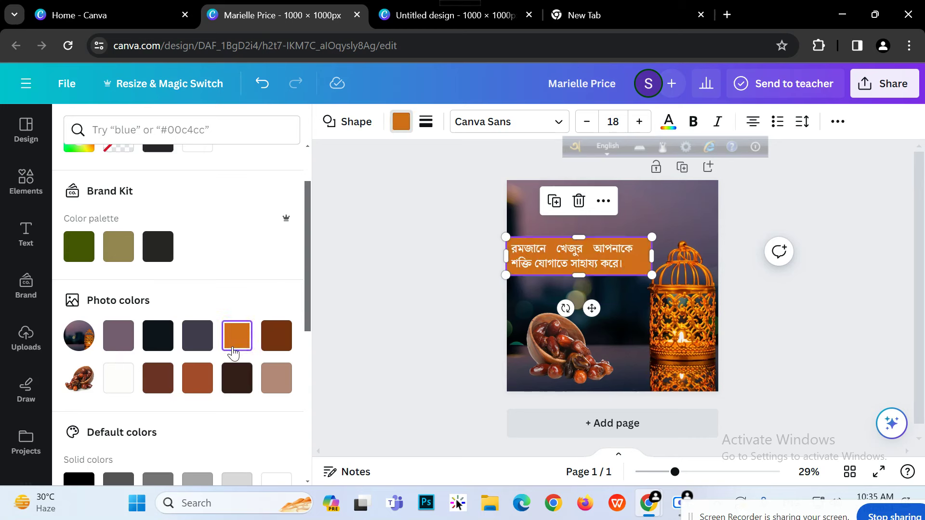
pyautogui.click(290, 389)
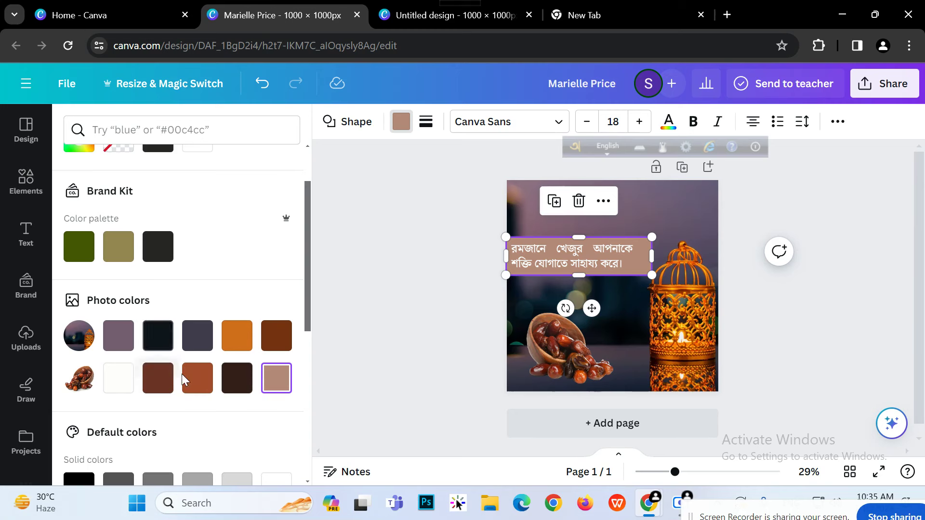
pyautogui.click(197, 379)
pyautogui.click(237, 336)
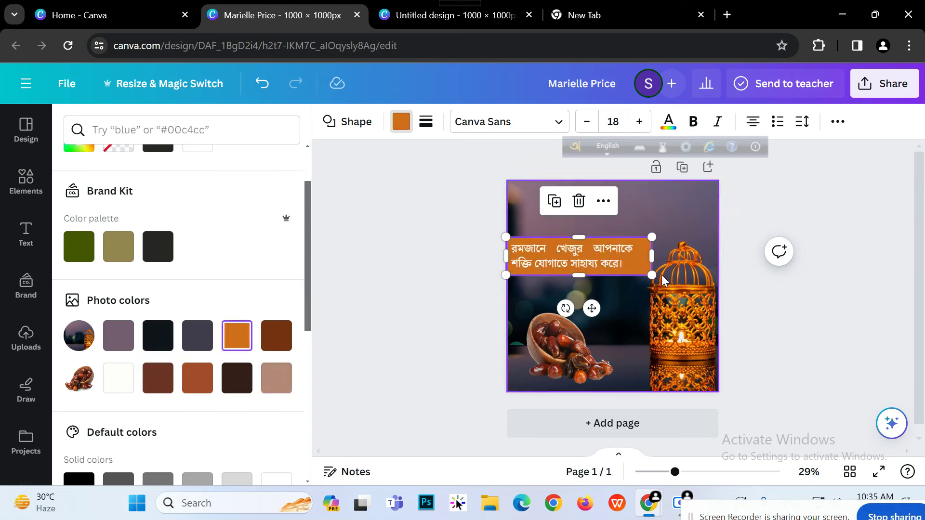
pyautogui.moveTo(651, 275); pyautogui.dragTo(647, 278)
pyautogui.press('Escape')
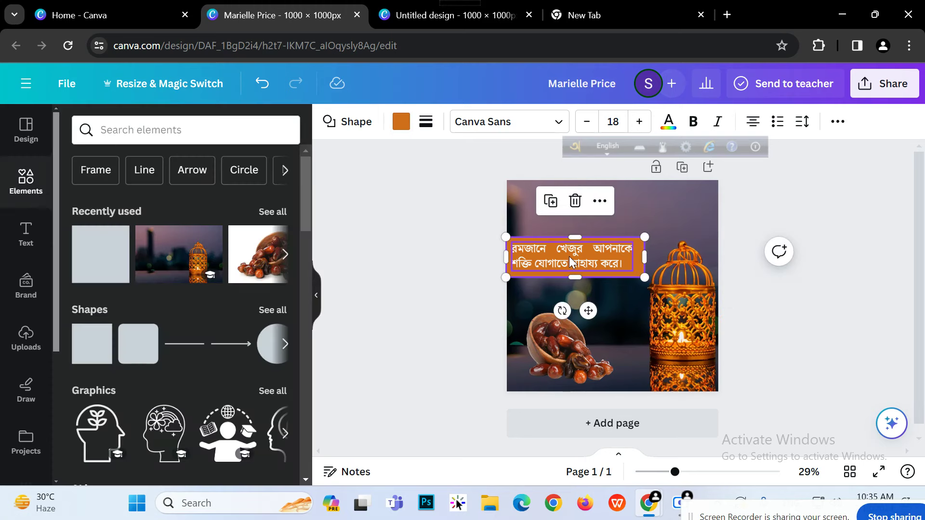
# Try the near-black photo colour on the Bangla headline text and return the text to white
pyautogui.click(546, 263)
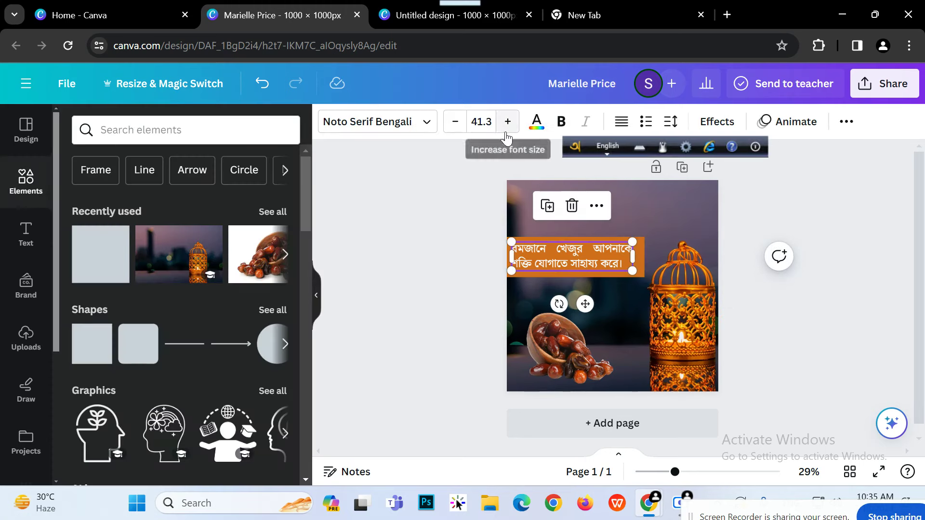
pyautogui.click(535, 123)
pyautogui.click(158, 408)
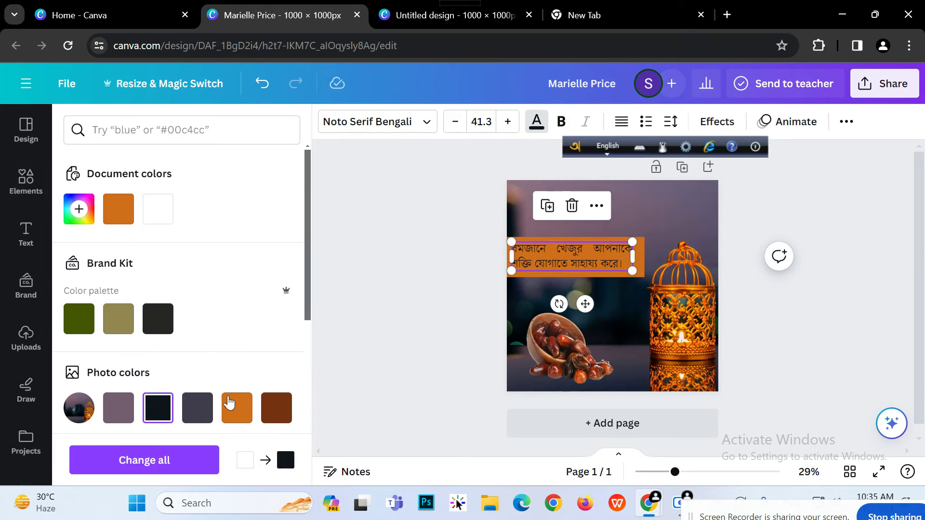
pyautogui.click(158, 219)
pyautogui.press('Escape')
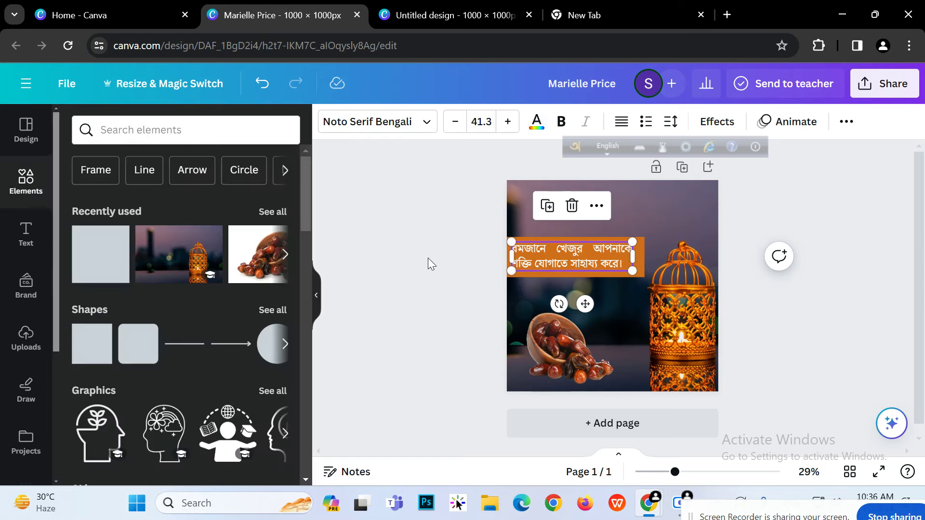
# Change the headline bar's fill to the dark slate grey from the lantern photo's colours
pyautogui.click(592, 275)
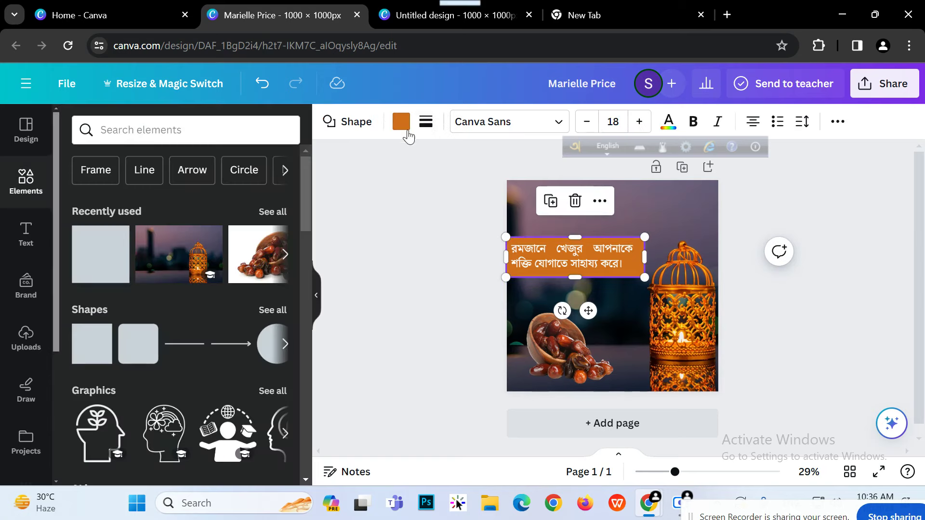
pyautogui.click(401, 123)
pyautogui.click(192, 414)
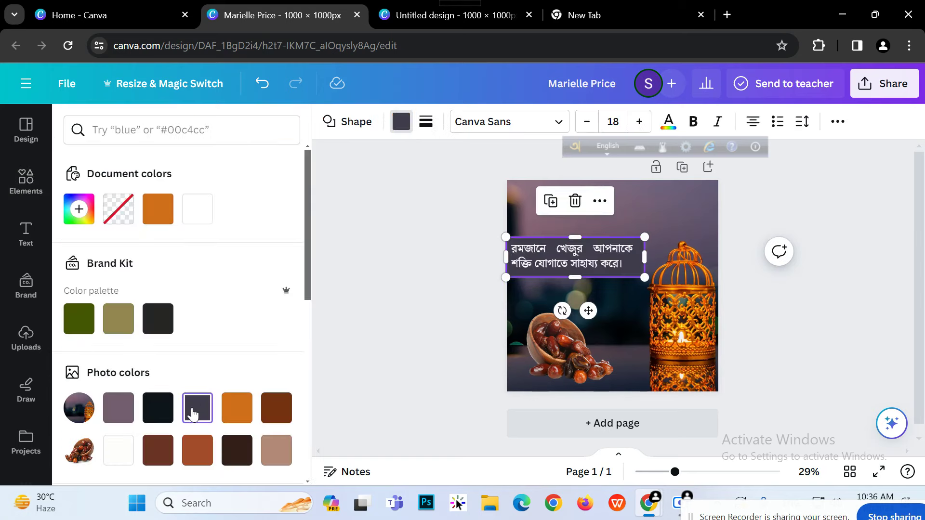
pyautogui.press('Escape')
pyautogui.click(404, 290)
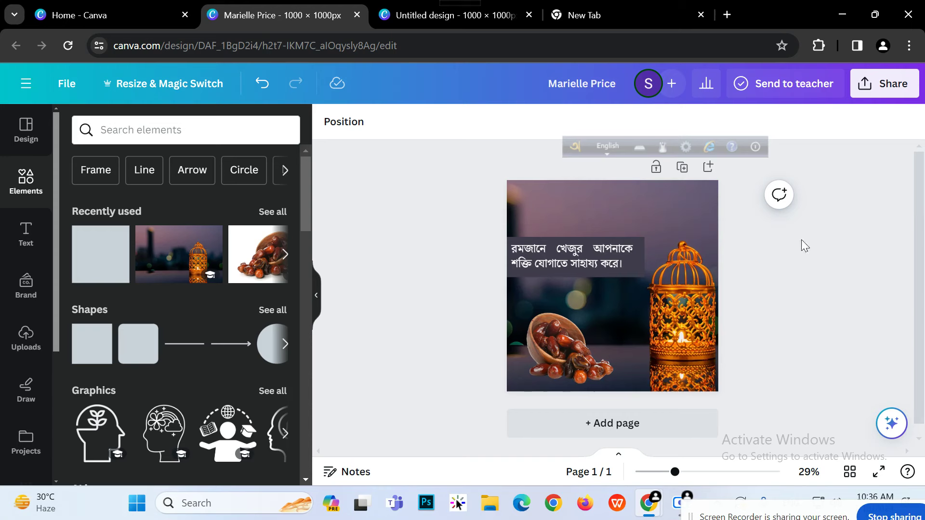
# Enlarge the dates photo slightly to about 573 × 435 px, keeping its lower edge in place
pyautogui.click(605, 357)
pyautogui.moveTo(626, 306); pyautogui.dragTo(632, 300)
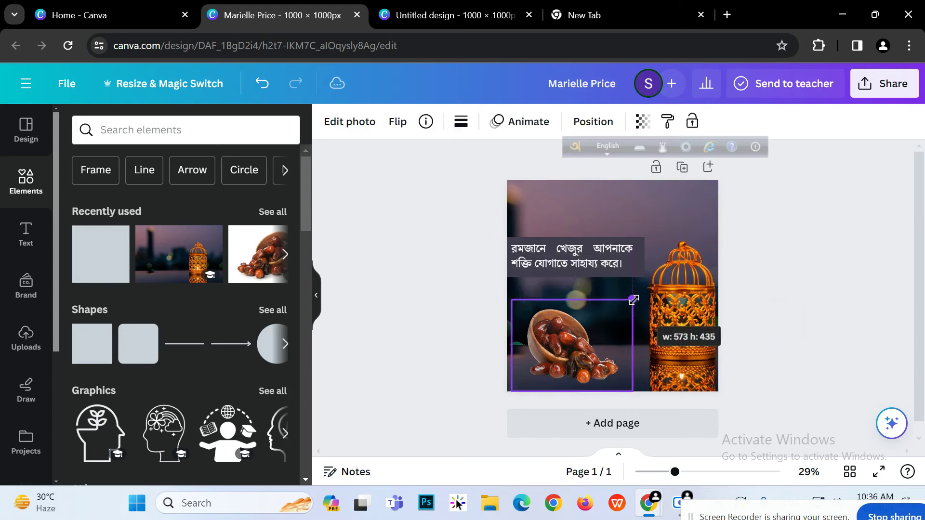
pyautogui.click(852, 278)
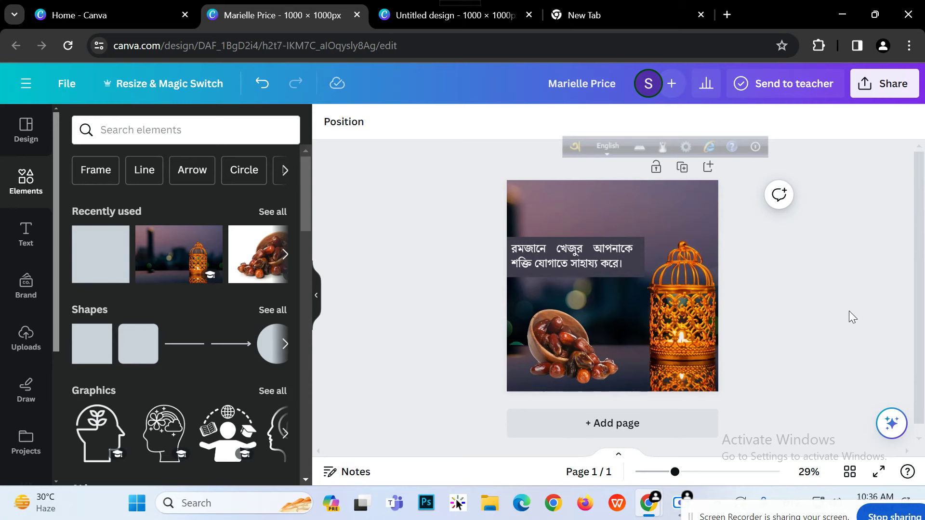
pyautogui.click(581, 372)
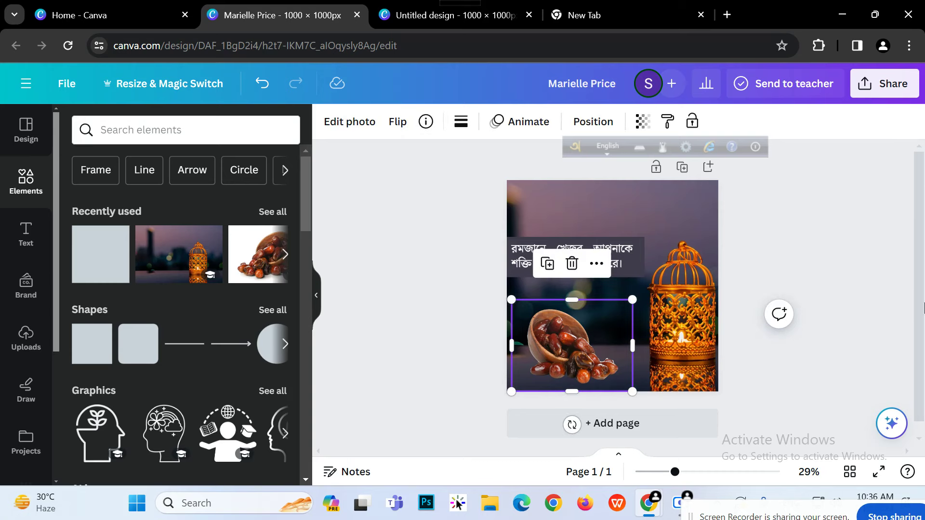
pyautogui.click(830, 222)
# Preview the photo animations for the dates photo, covering the Basic, Exaggerate, Photo Movement and Motion Effects groups
pyautogui.click(570, 340)
pyautogui.click(529, 123)
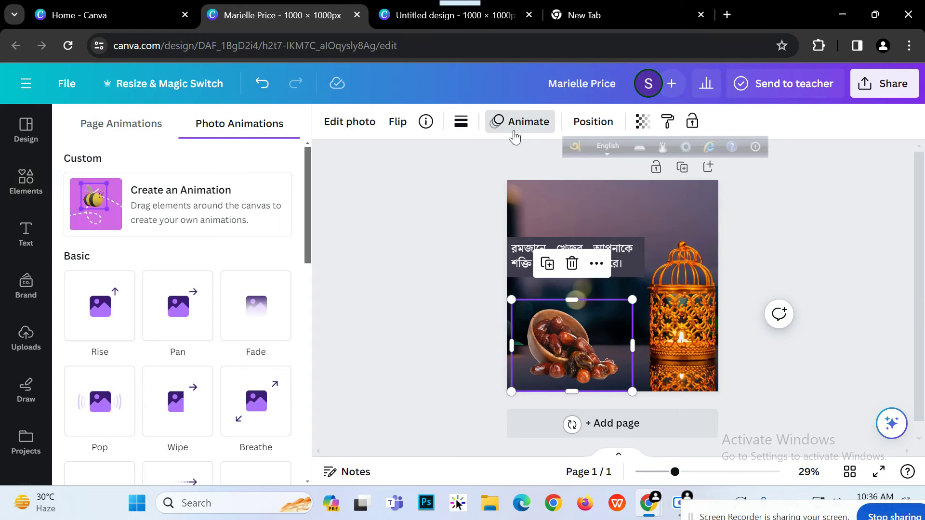
pyautogui.scroll(-1, 144, 313)
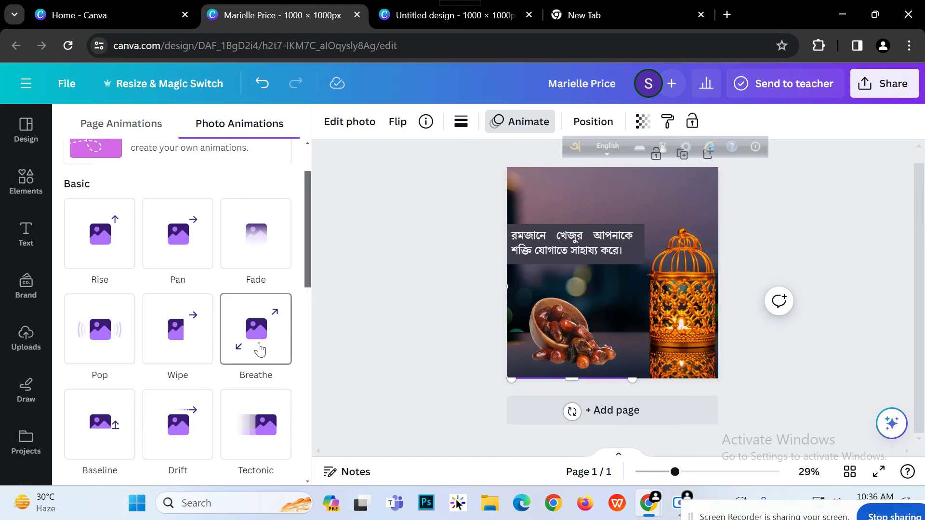
pyautogui.scroll(-2, 260, 345)
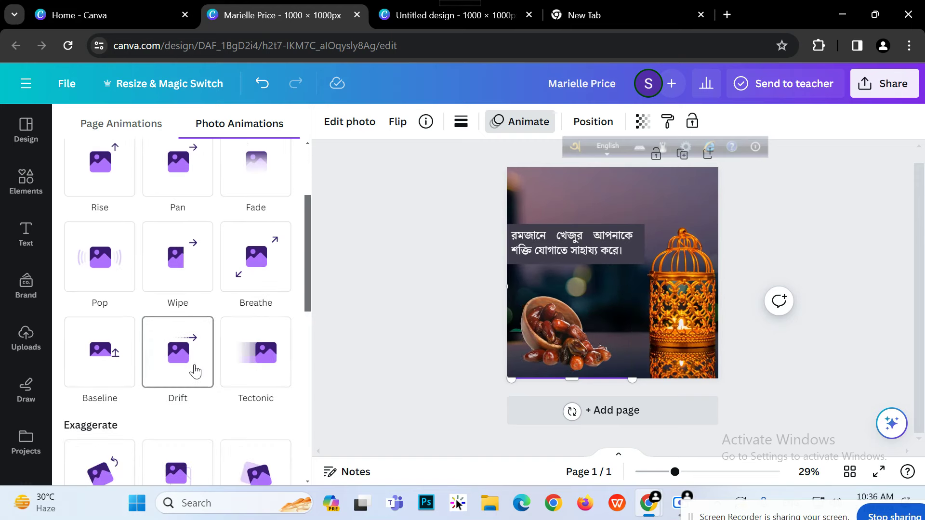
pyautogui.scroll(-2, 195, 371)
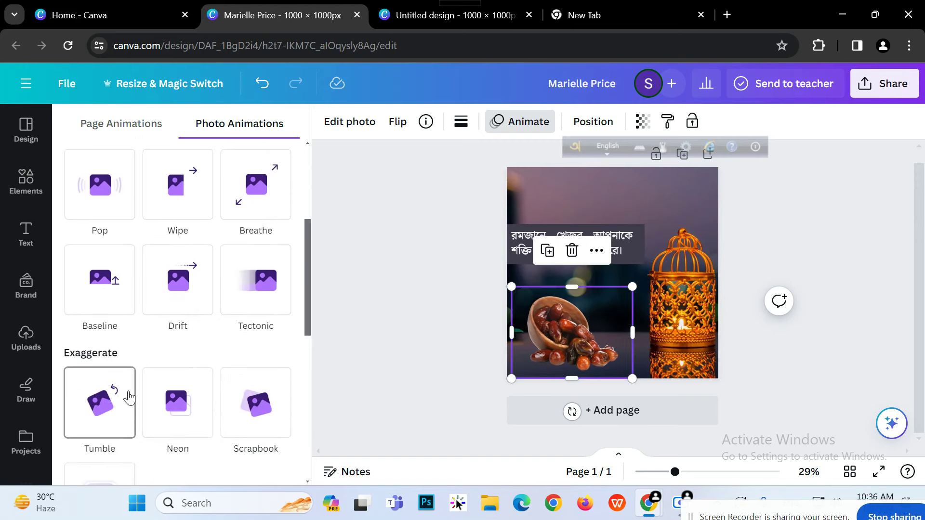
pyautogui.scroll(-4, 144, 392)
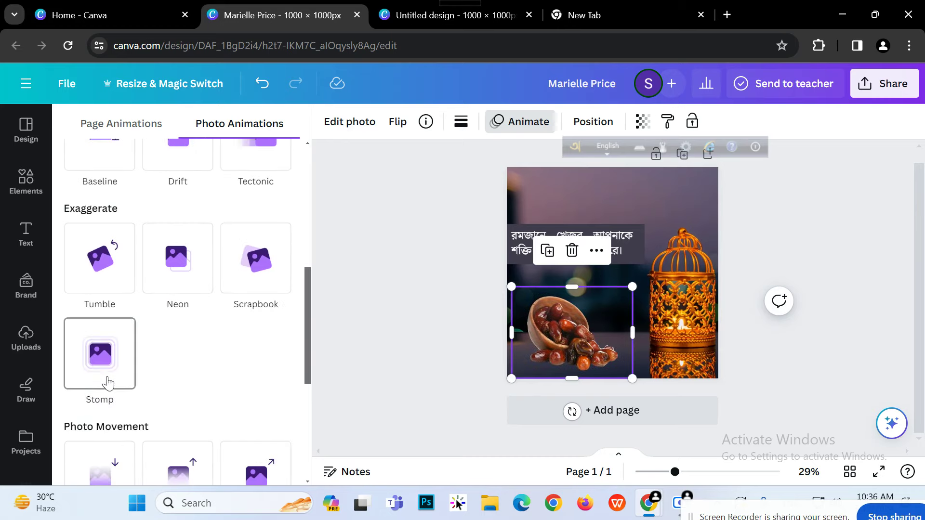
pyautogui.scroll(-2, 125, 382)
pyautogui.scroll(-5, 256, 412)
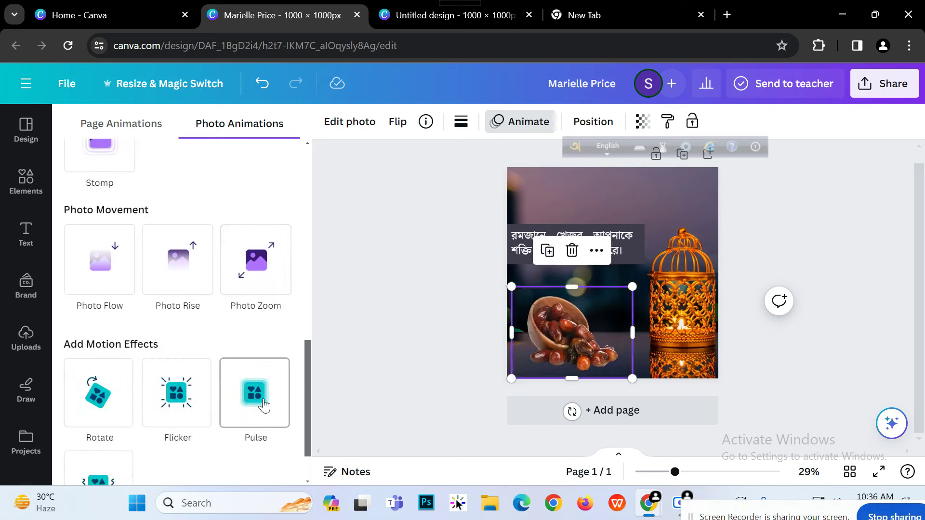
pyautogui.scroll(10, 127, 385)
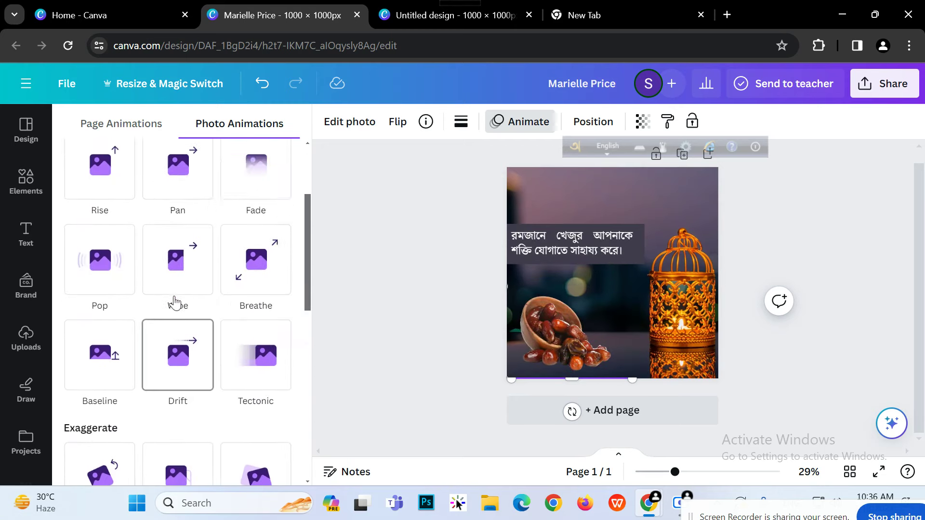
pyautogui.scroll(3, 174, 303)
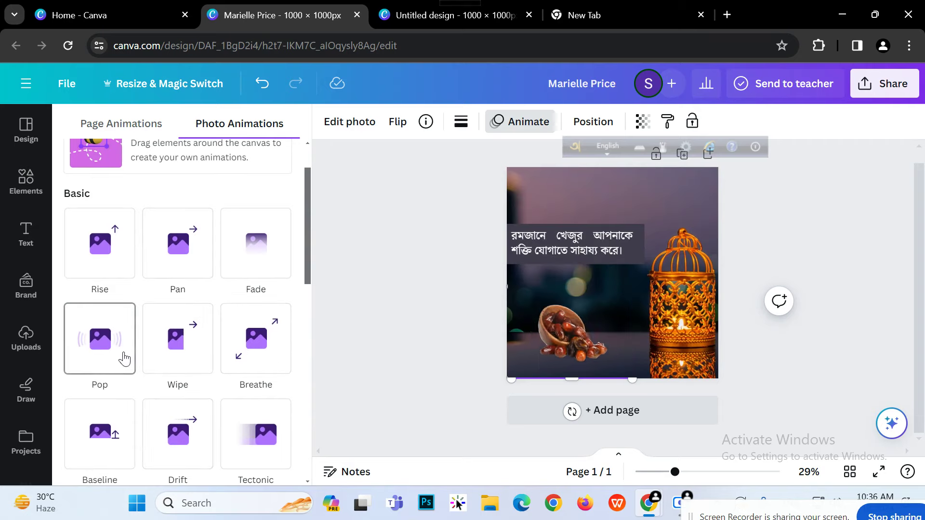
pyautogui.scroll(-3, 130, 368)
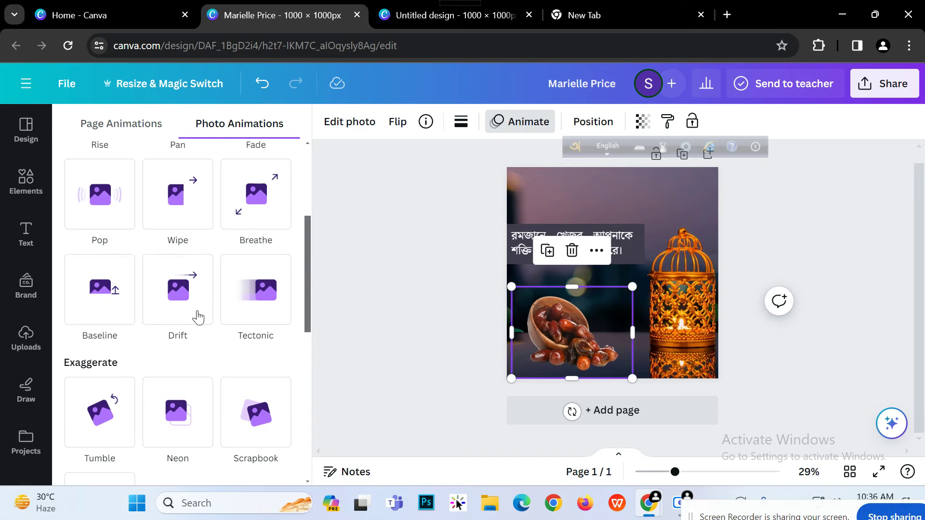
pyautogui.scroll(2, 196, 311)
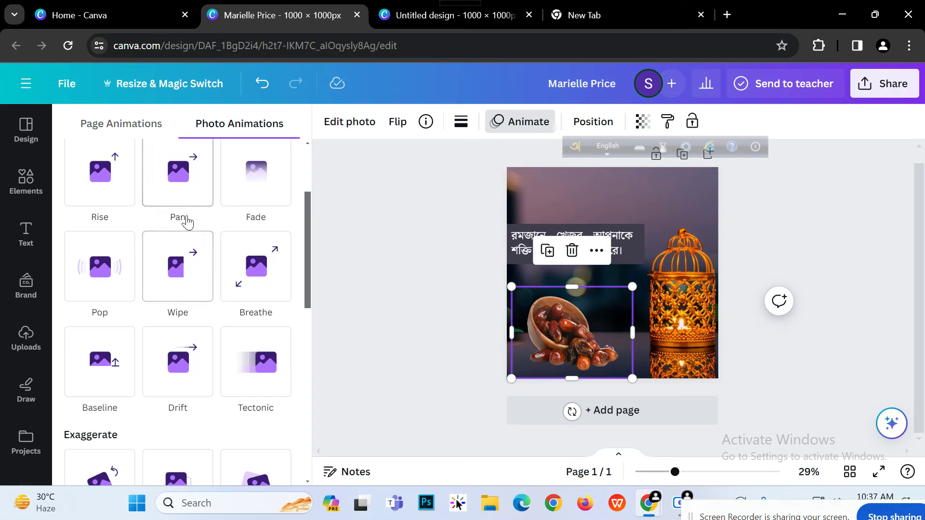
pyautogui.scroll(2, 144, 221)
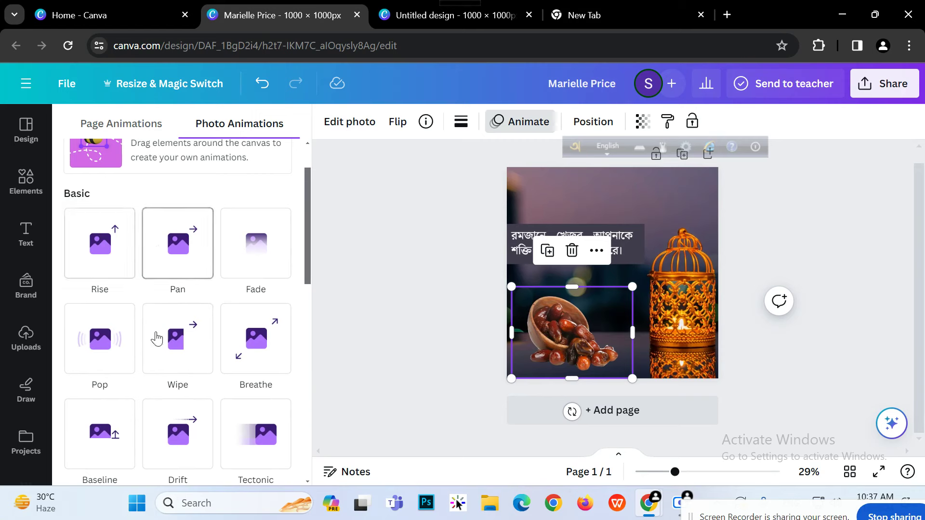
# Apply the Breathe animation to the dates photo with a low scale and the Out direction
pyautogui.click(238, 348)
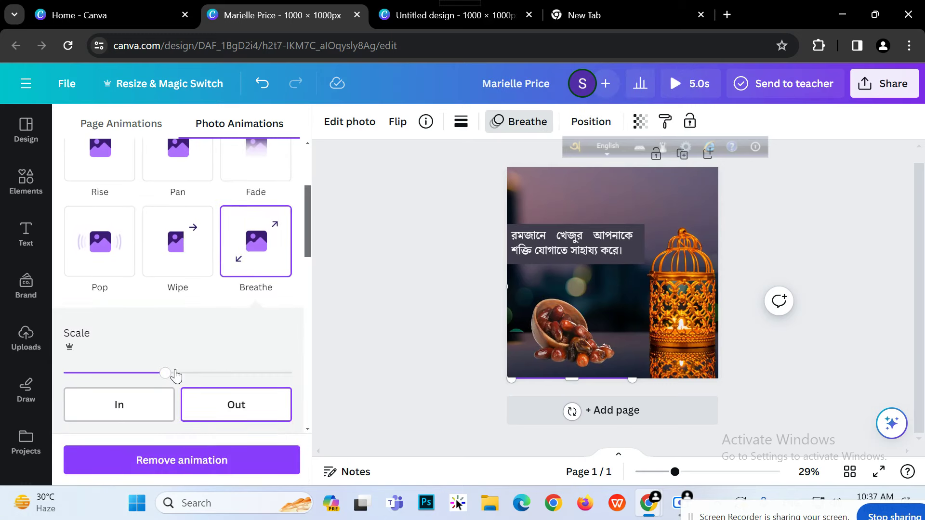
pyautogui.moveTo(165, 373); pyautogui.dragTo(95, 374)
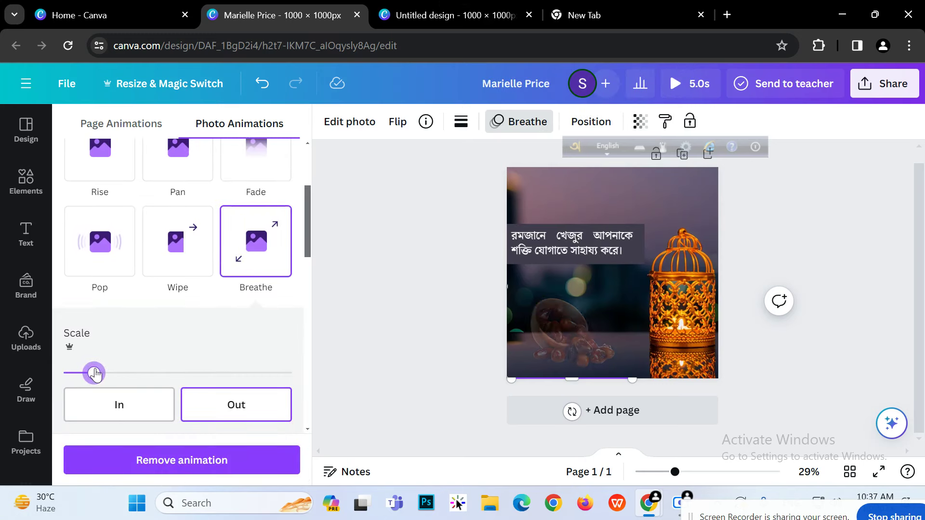
pyautogui.click(121, 402)
pyautogui.click(220, 404)
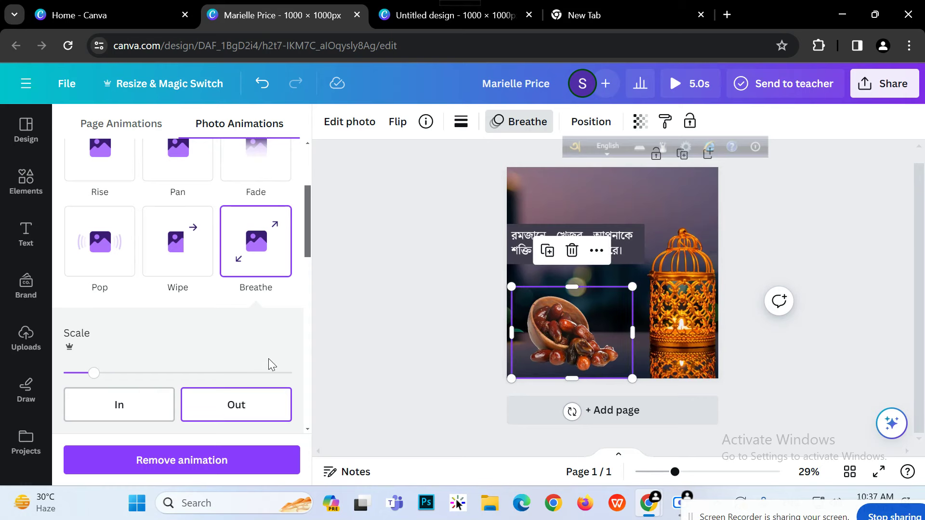
# Apply the Wipe text animation to the Bangla headline and reduce its speed to near the low end
pyautogui.click(634, 244)
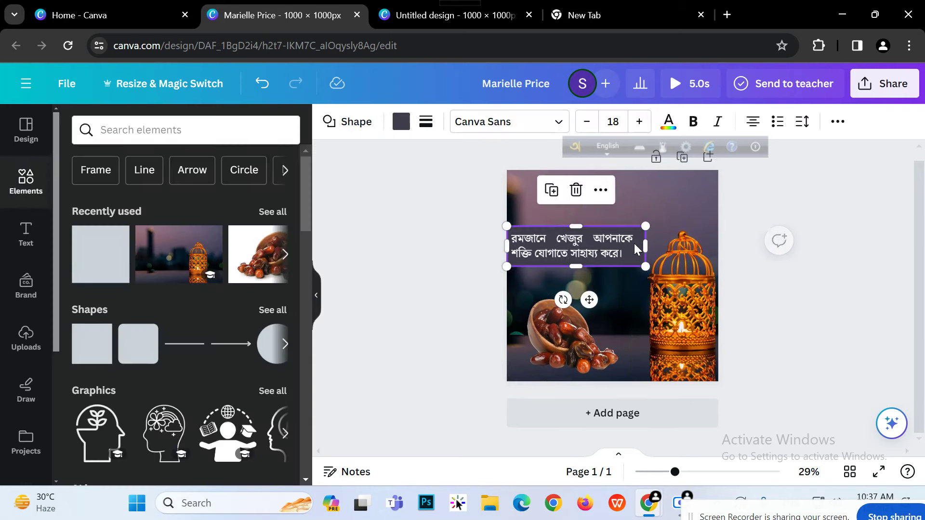
pyautogui.click(623, 246)
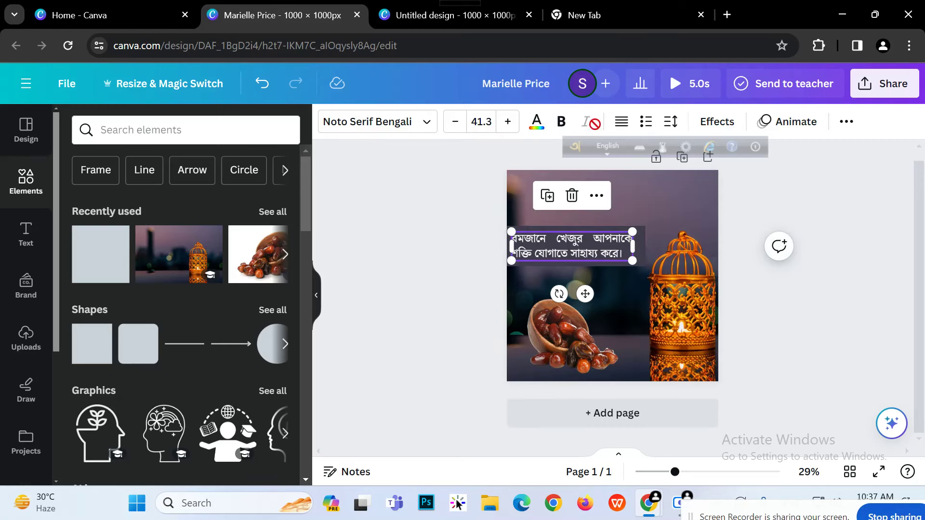
pyautogui.click(816, 128)
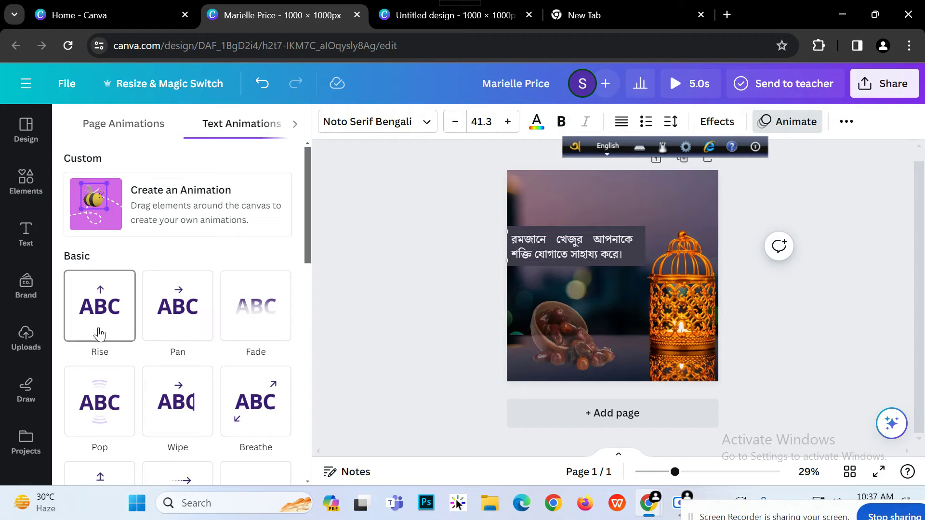
pyautogui.scroll(-1, 232, 328)
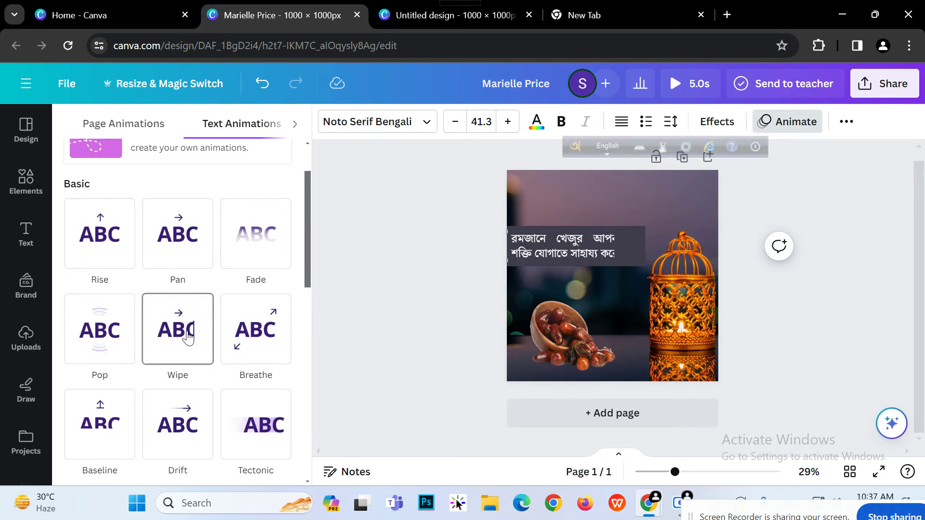
pyautogui.click(188, 338)
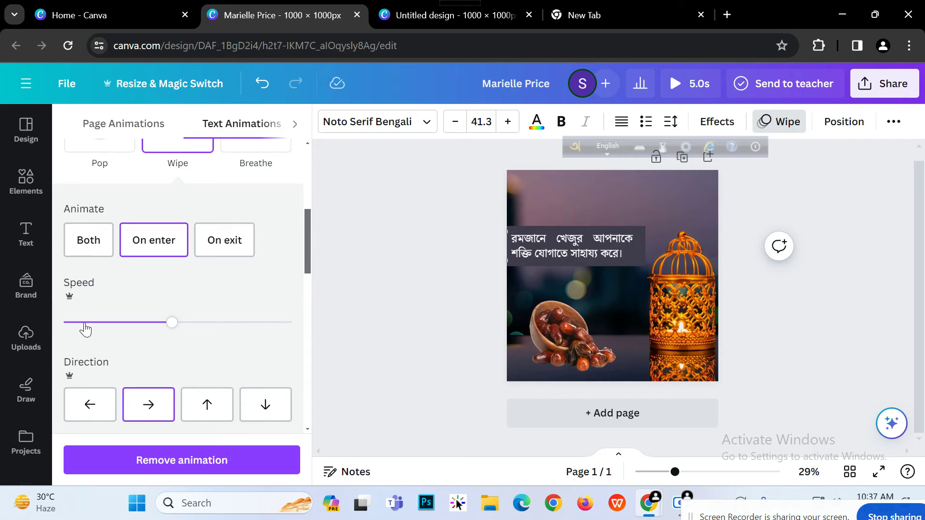
pyautogui.click(85, 322)
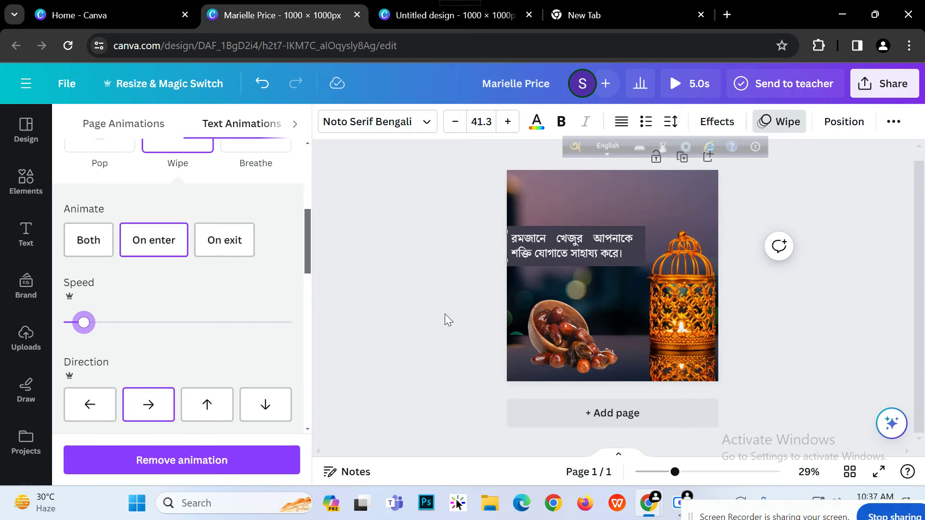
pyautogui.press('Escape')
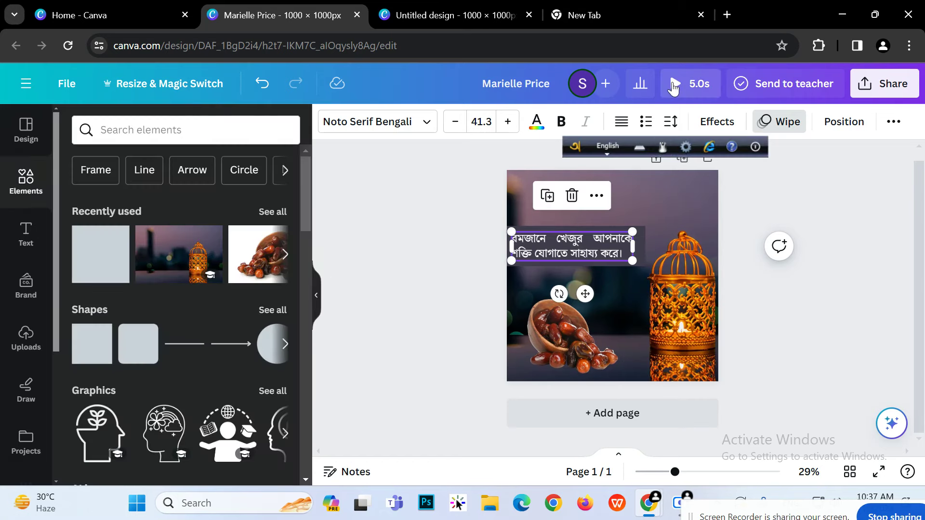
# Play the animated design in the full preview
pyautogui.click(684, 83)
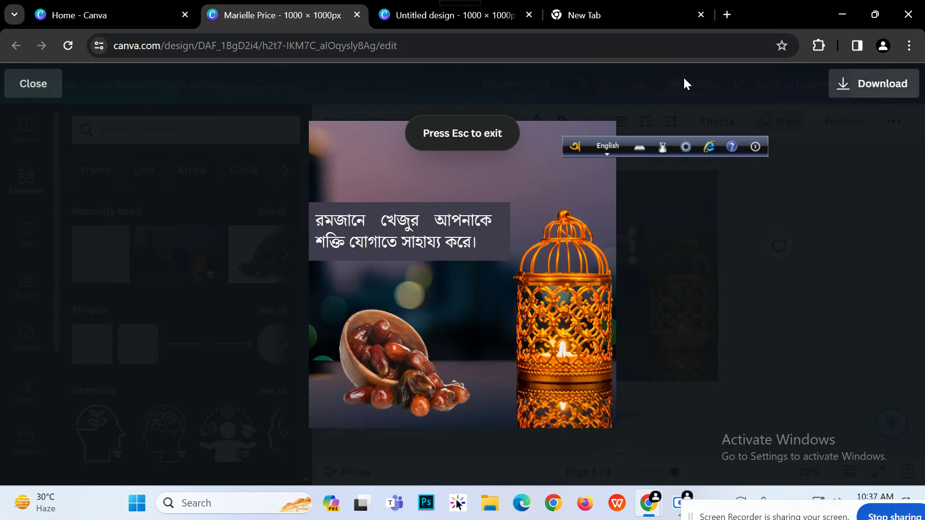
# Leave the preview and search the audio library for "islamic", narrowing to the suggested "Arabic instrumental" music
pyautogui.click(788, 279)
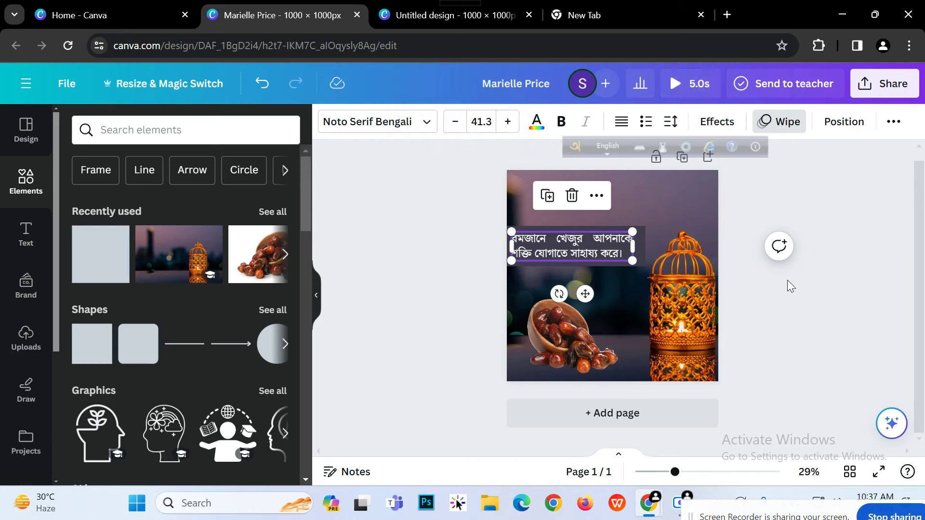
pyautogui.click(850, 268)
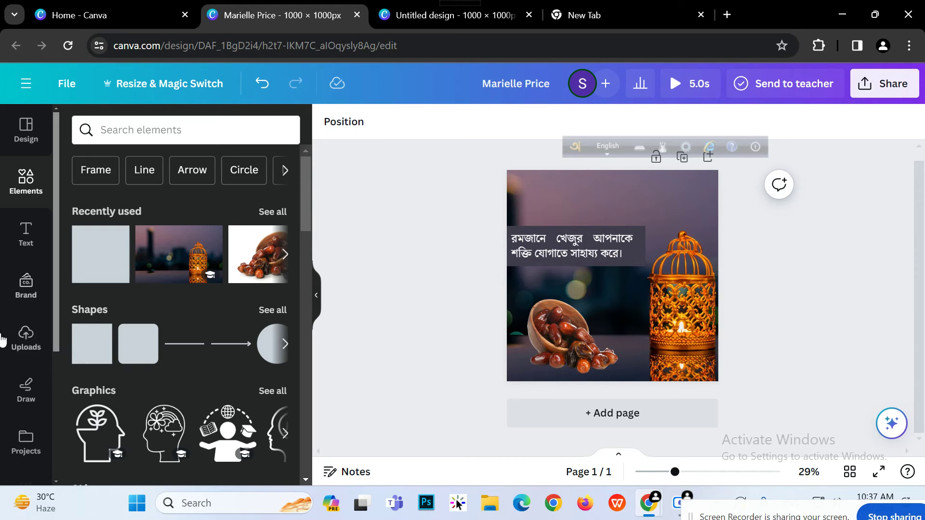
pyautogui.scroll(-3, 7, 429)
pyautogui.scroll(-2, 7, 428)
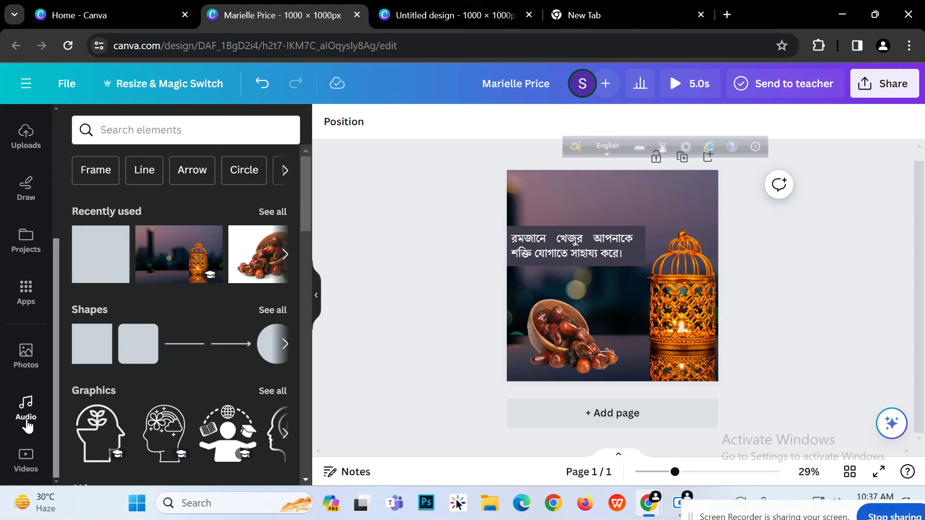
pyautogui.click(26, 414)
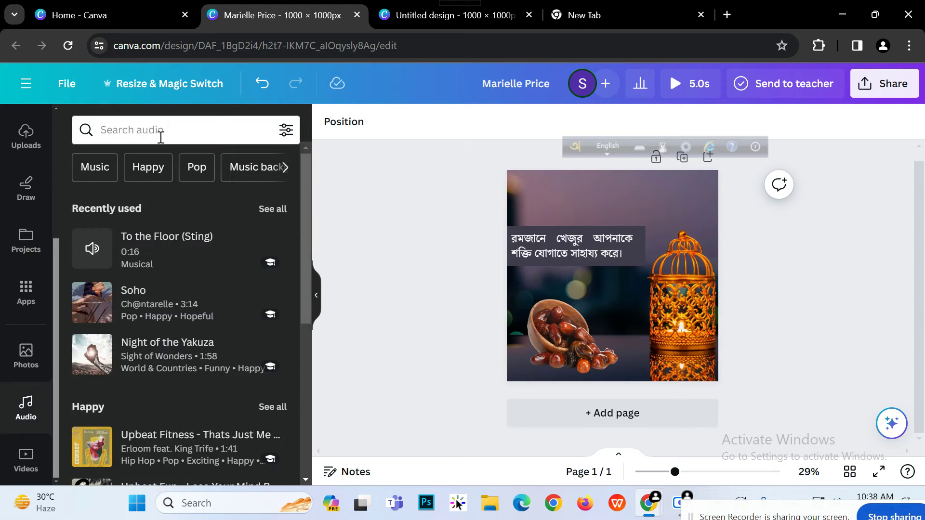
pyautogui.click(162, 137)
pyautogui.write('isl')
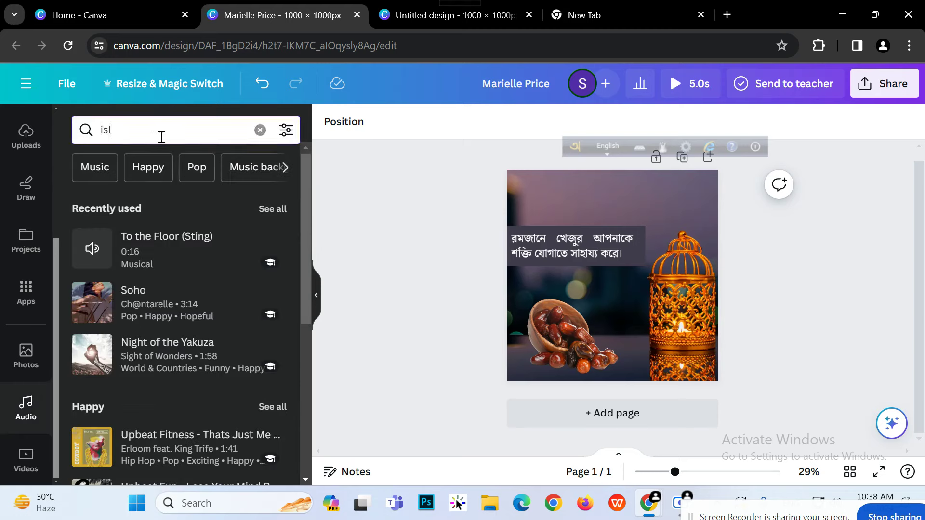
pyautogui.write('amic')
pyautogui.press('Return')
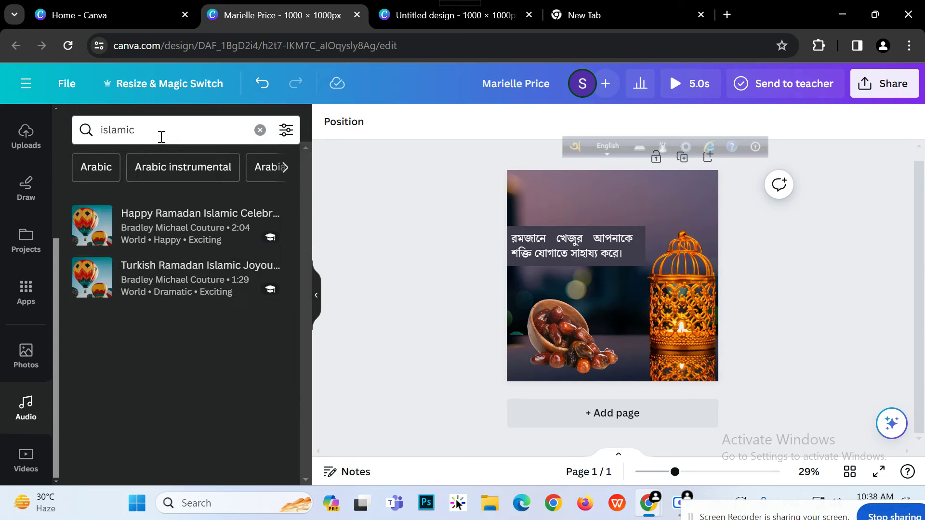
pyautogui.click(155, 165)
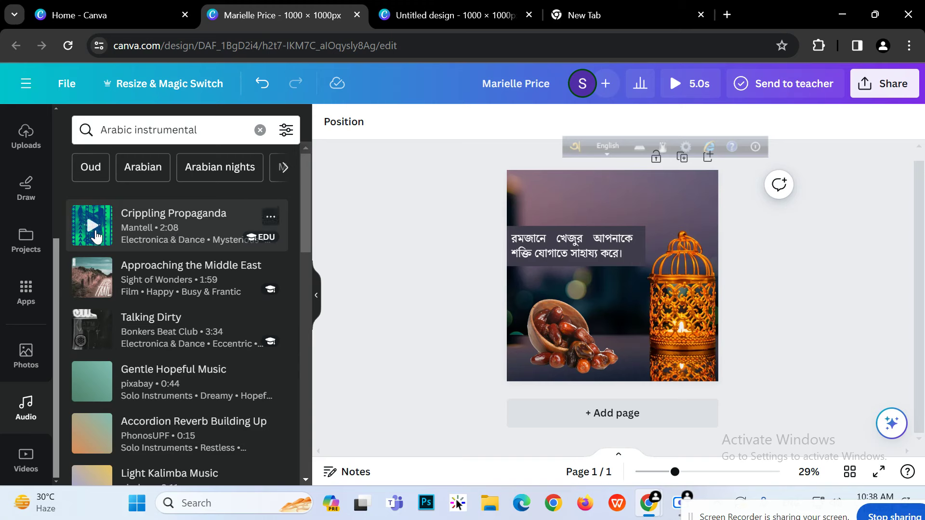
# Audition the first Arabic instrumental tracks, add "Approaching the Middle East" to the page and play the design with it
pyautogui.click(92, 225)
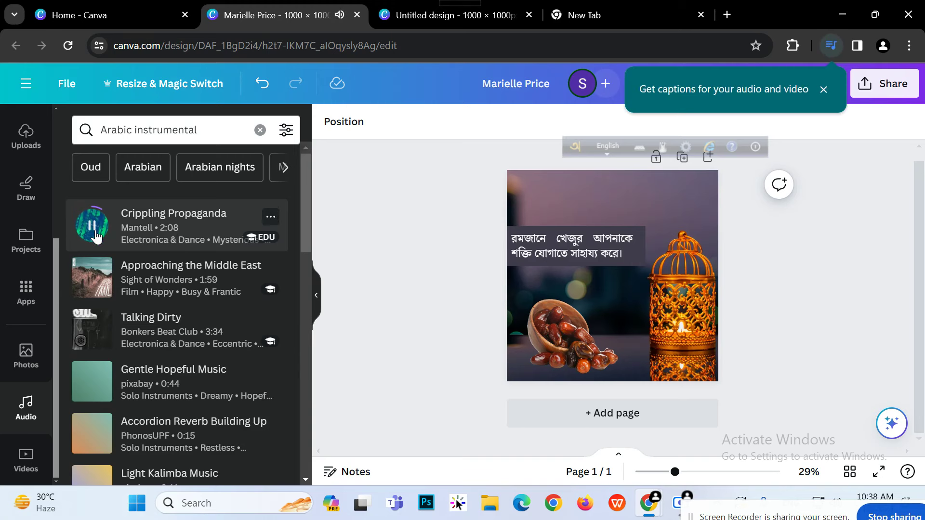
pyautogui.click(93, 279)
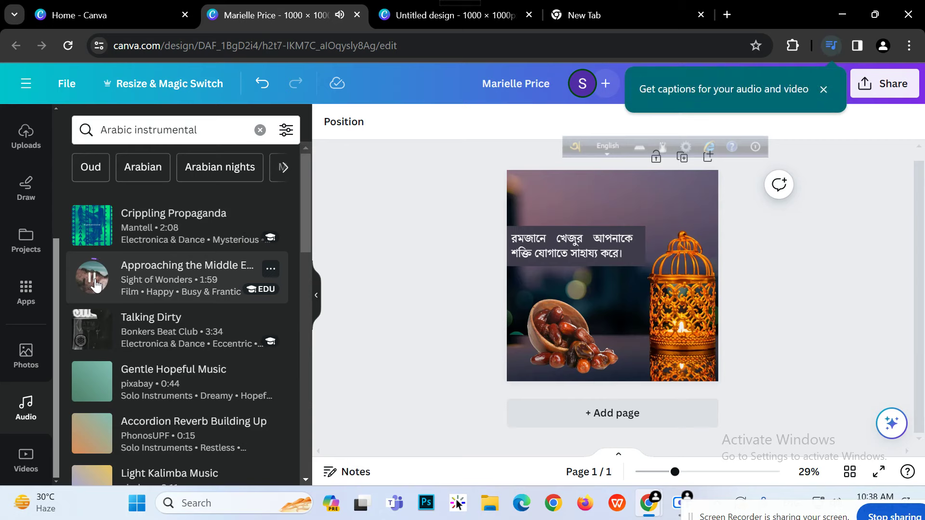
pyautogui.scroll(-3, 94, 288)
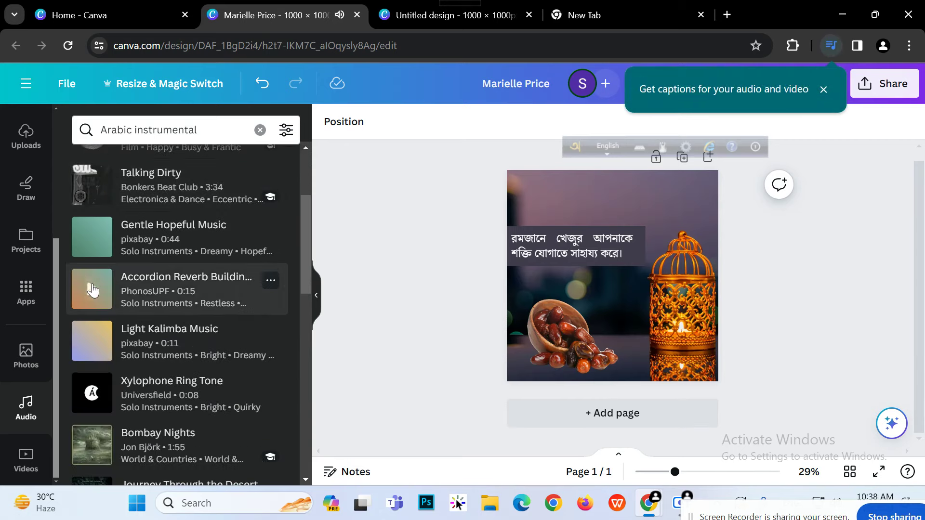
pyautogui.scroll(3, 109, 274)
pyautogui.moveTo(96, 277); pyautogui.dragTo(539, 292)
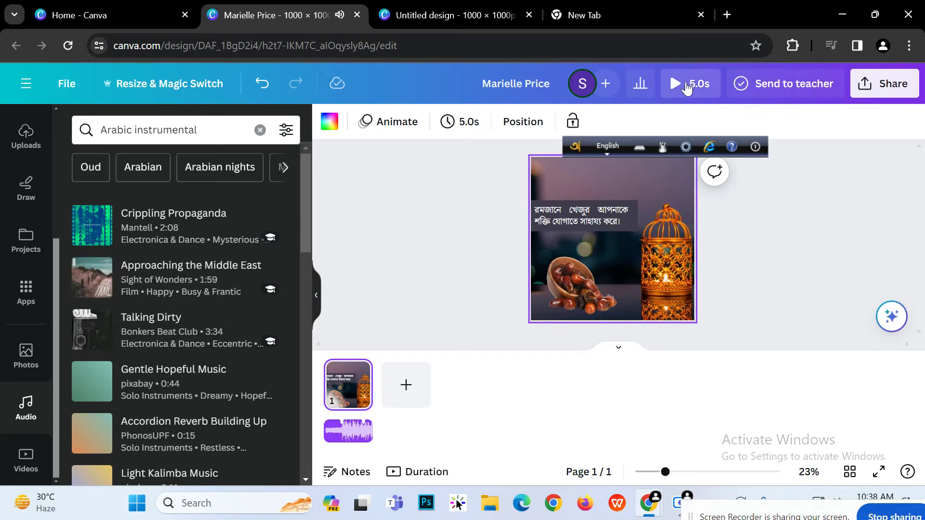
pyautogui.click(681, 83)
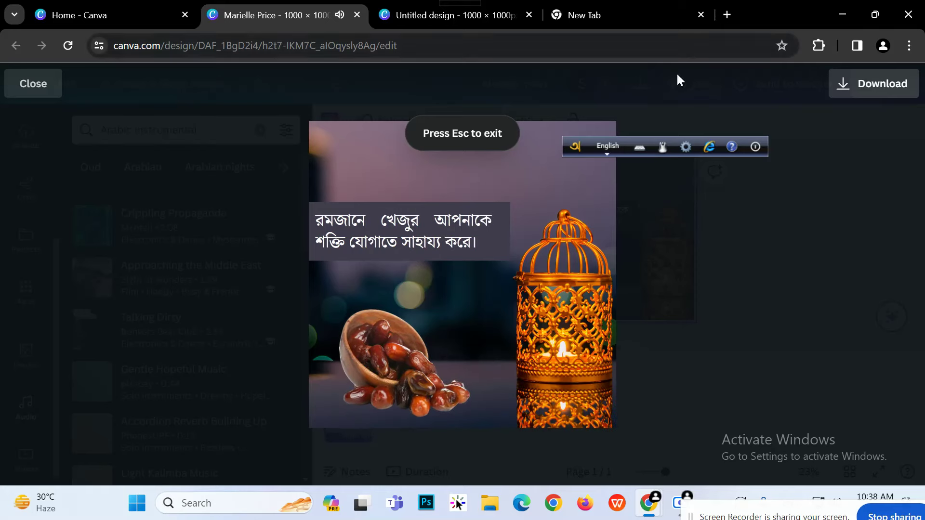
pyautogui.click(814, 246)
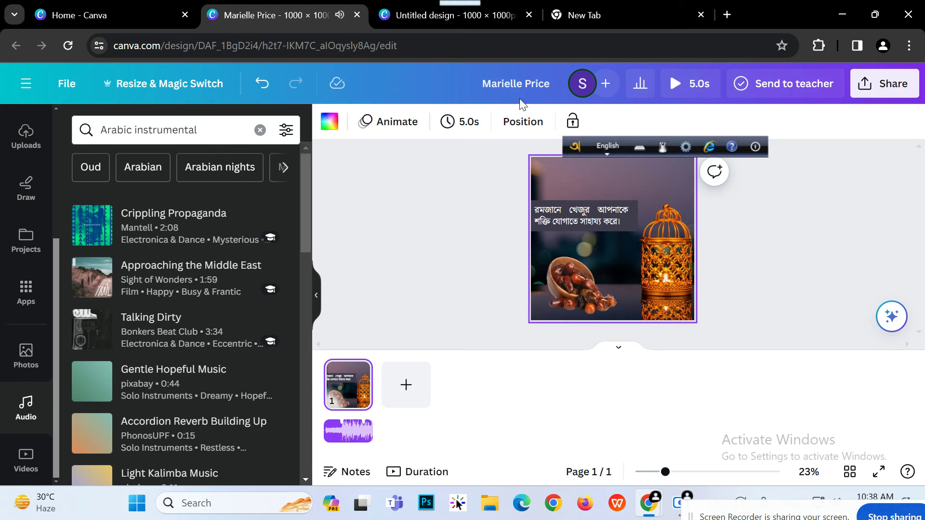
# Rename the design as "Ramzan Dates"
pyautogui.click(535, 90)
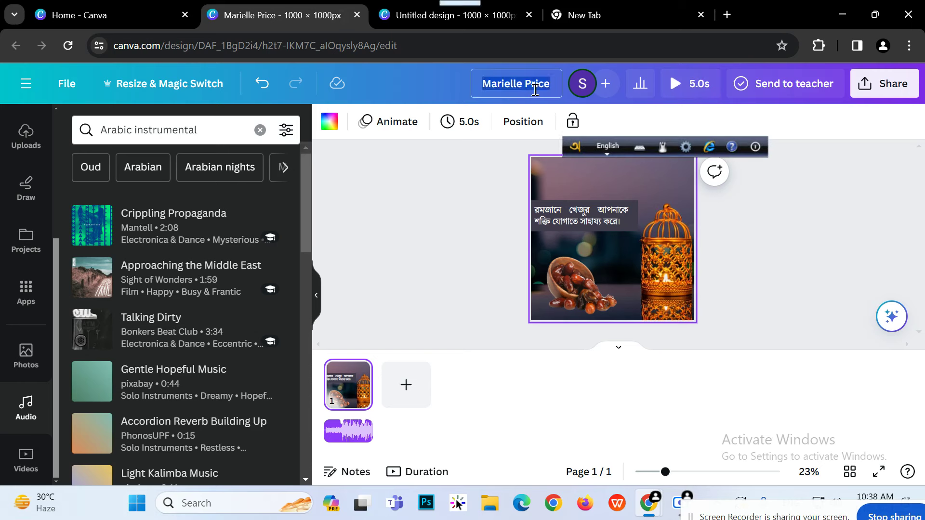
pyautogui.write('Ramzan')
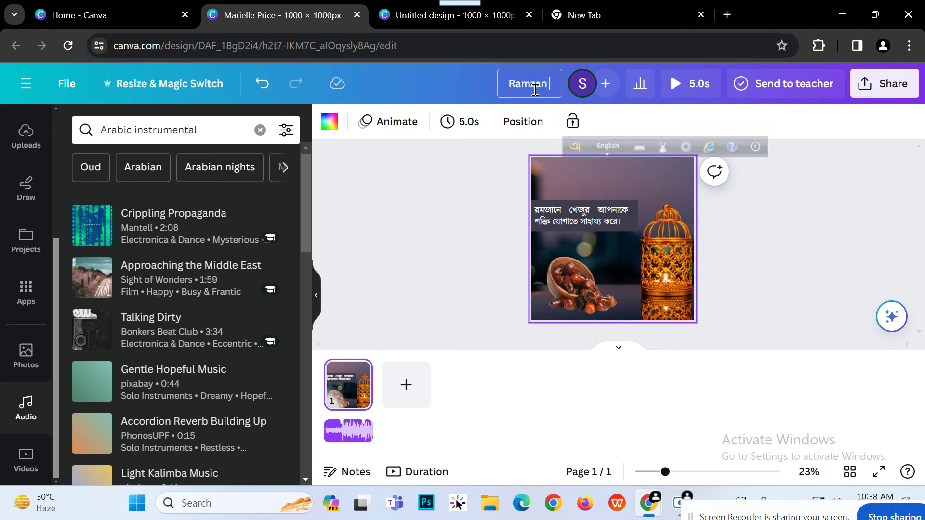
pyautogui.write(' Dates')
pyautogui.click(457, 166)
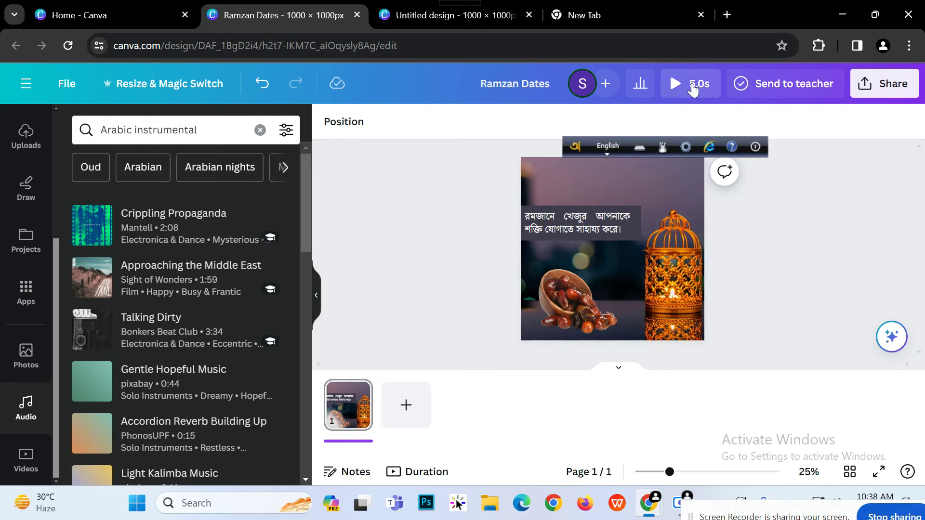
# Play the design with its music in the full preview, moving the floating keyboard toolbar off the artwork and replaying it
pyautogui.click(692, 87)
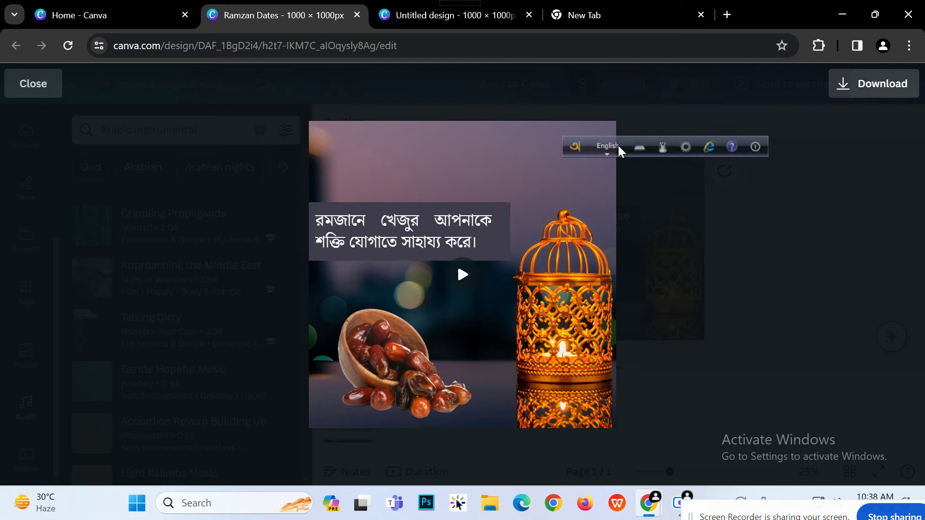
pyautogui.moveTo(594, 152); pyautogui.dragTo(634, 78)
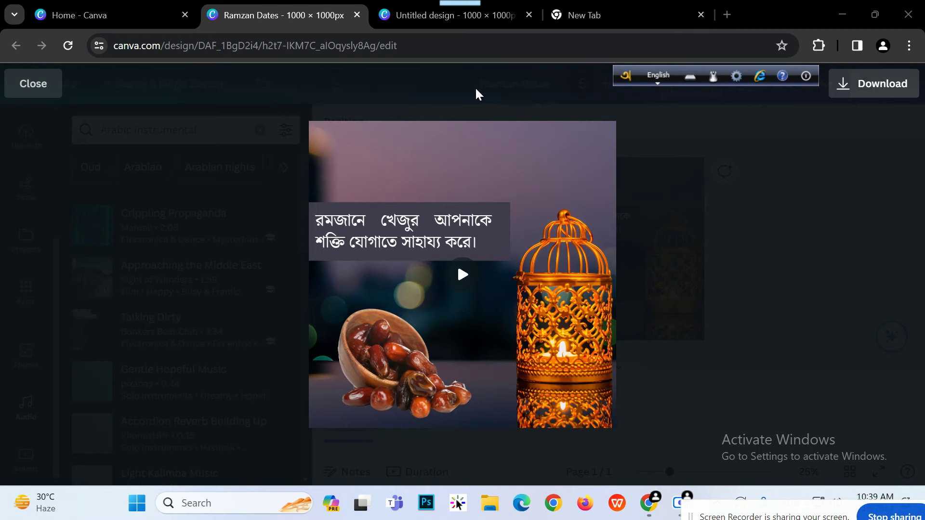
pyautogui.moveTo(487, 287)
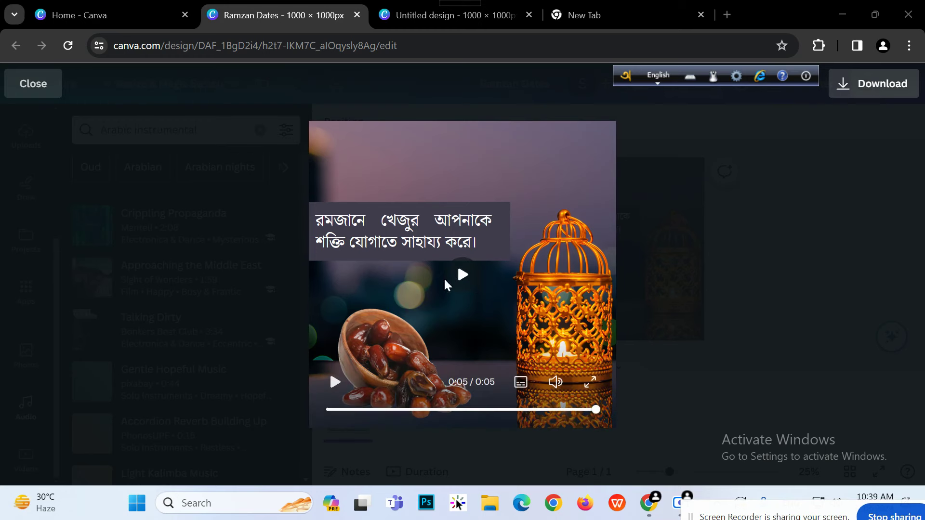
pyautogui.click(469, 282)
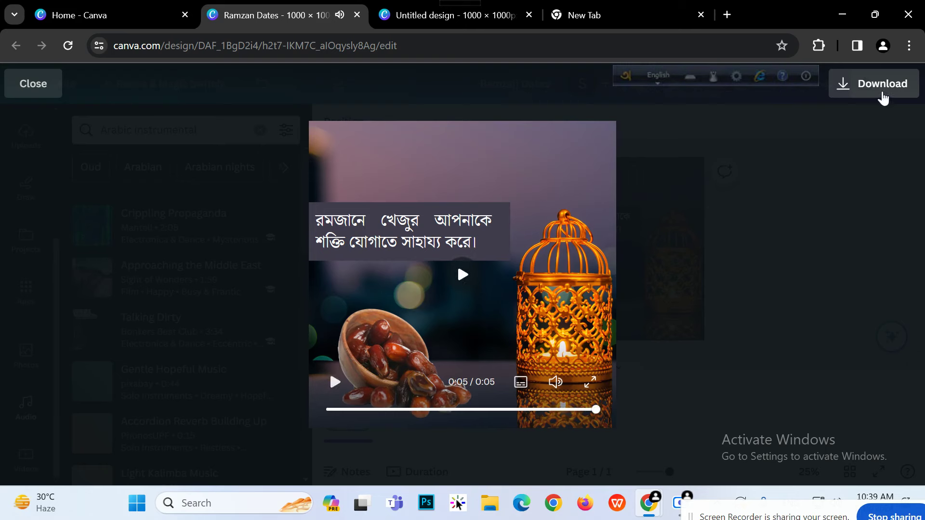
# Download the design as an MP4 Video at 1,000 × 1,000 px quality, trying the higher quality settings first
pyautogui.click(883, 97)
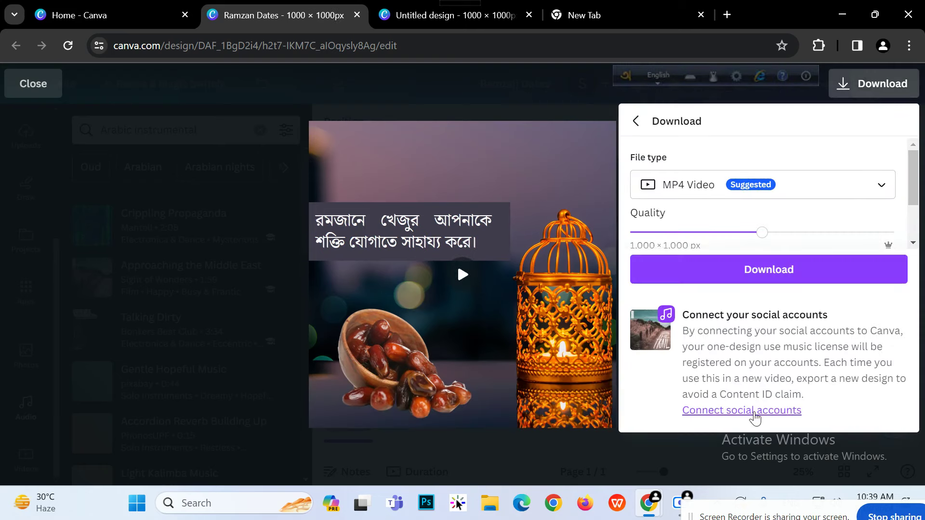
pyautogui.click(794, 238)
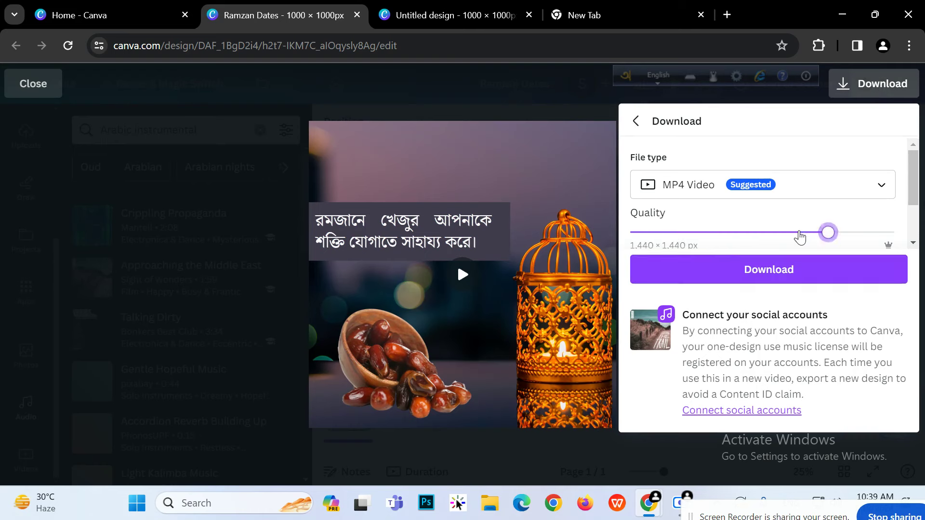
pyautogui.click(892, 235)
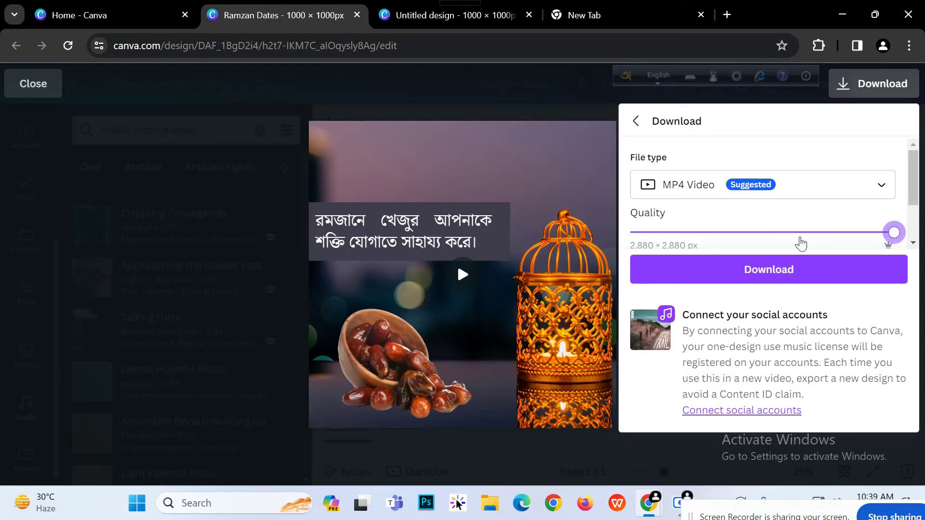
pyautogui.click(830, 233)
pyautogui.click(777, 236)
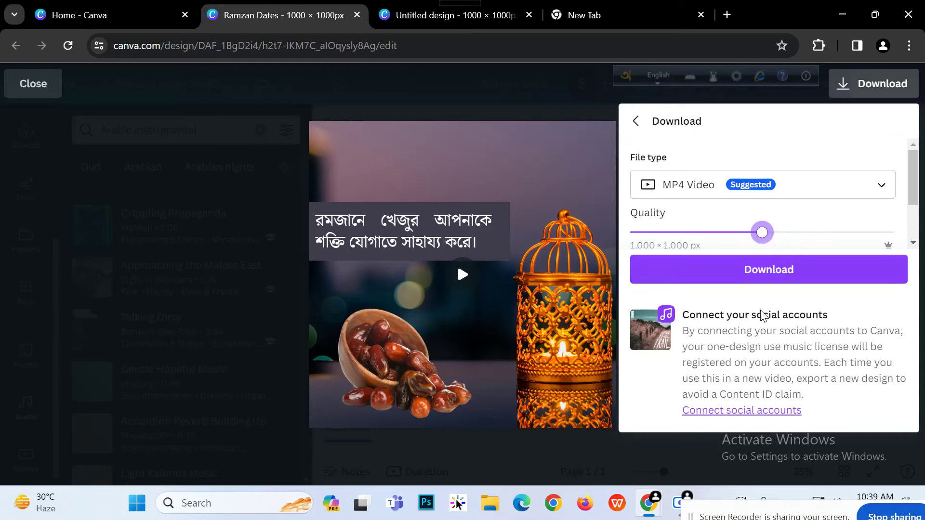
pyautogui.click(731, 269)
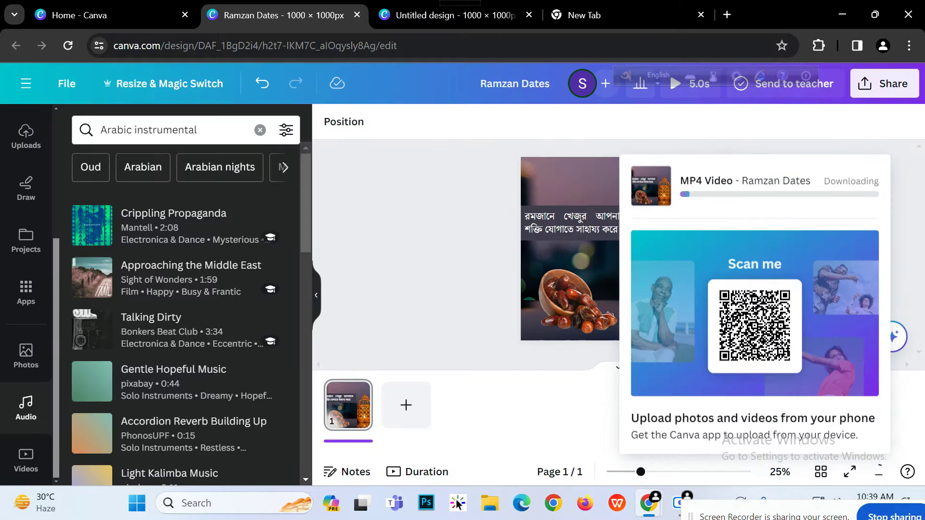
pyautogui.moveTo(777, 516); pyautogui.dragTo(722, 394)
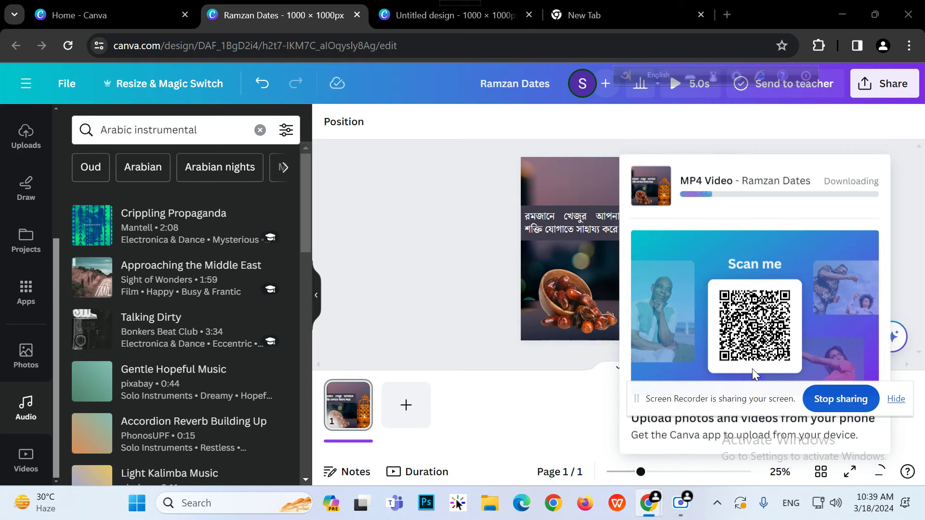
pyautogui.moveTo(751, 399); pyautogui.dragTo(735, 413)
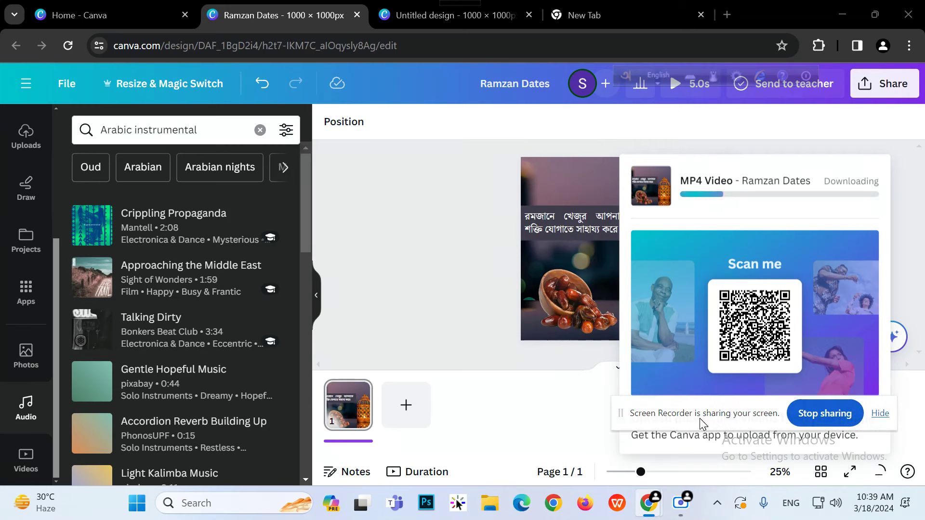
pyautogui.scroll(4, 33, 260)
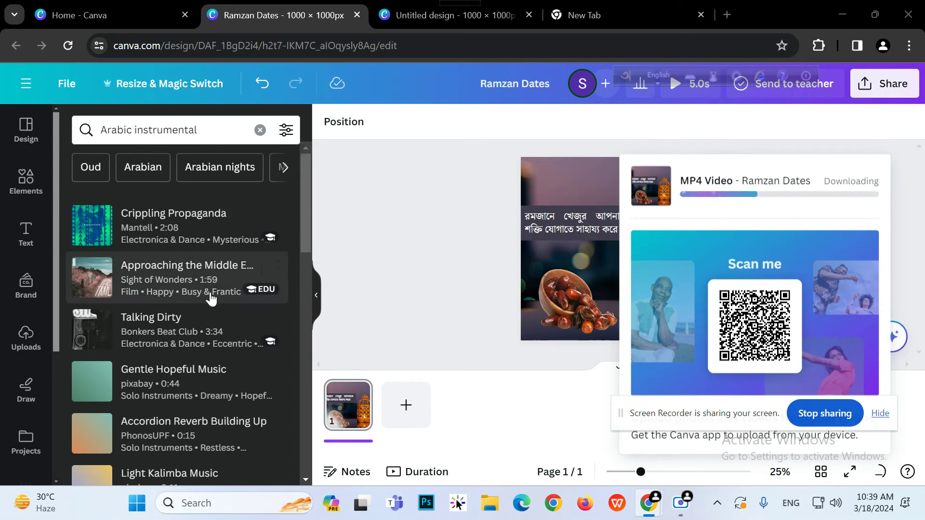
# Look at the food menu design in the other tab, return to the Ramzan Dates design and dismiss the download panel
pyautogui.click(415, 14)
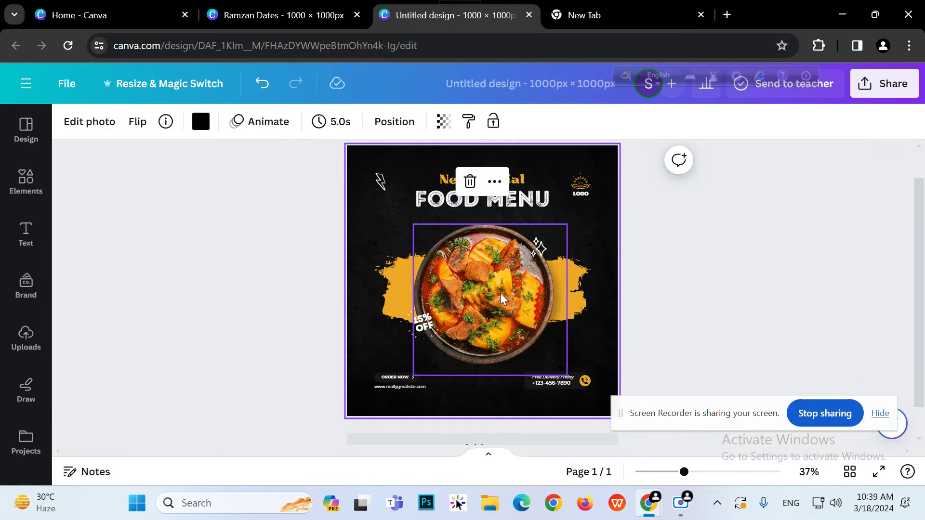
pyautogui.click(336, 10)
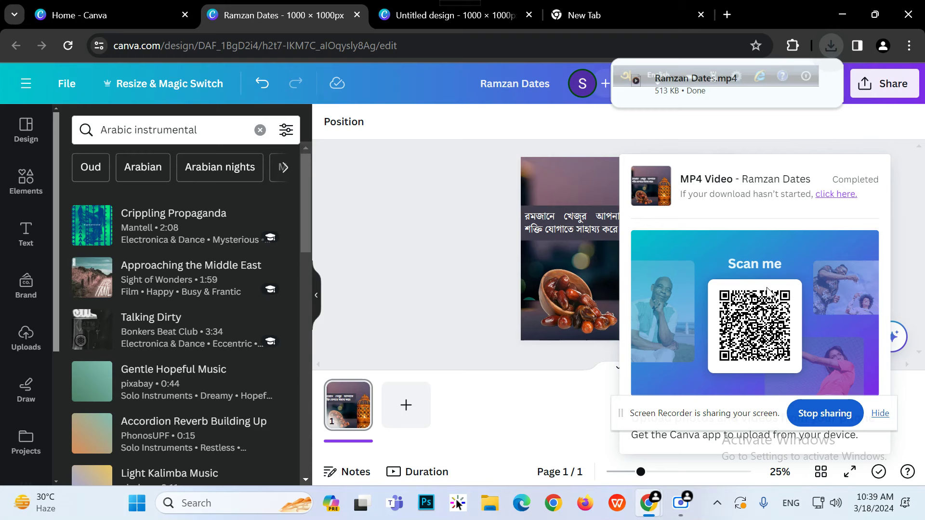
pyautogui.click(474, 205)
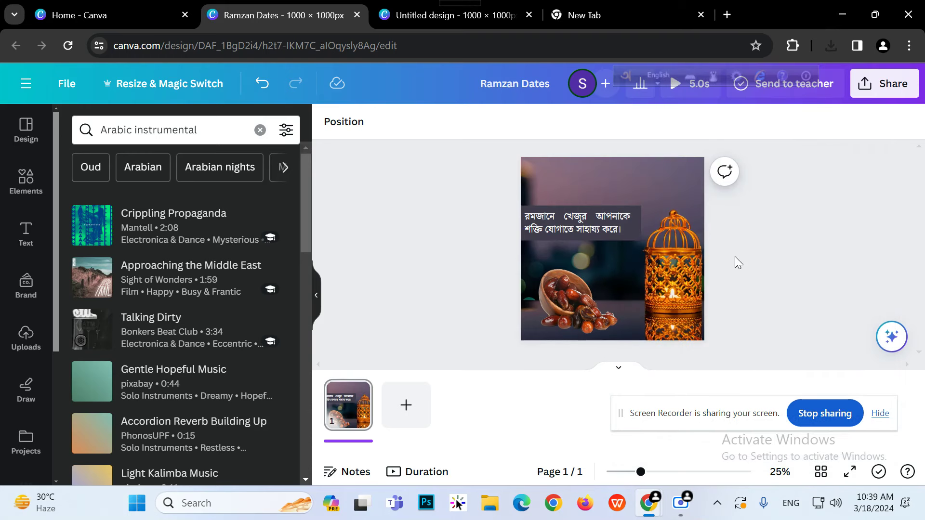